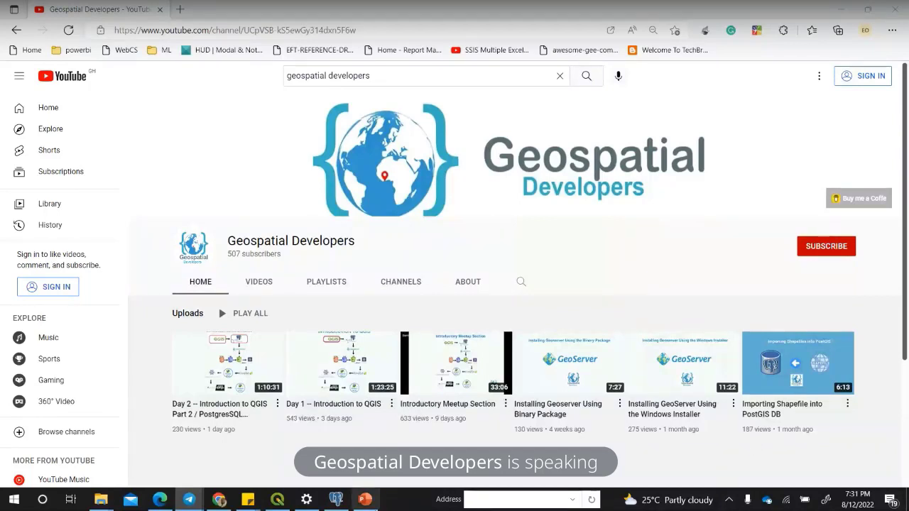
Step: Switch to pgAdmin and select the WEBGIS database under the PostgreSQL 14 server
{"action": "left_click", "coordinate": [336, 500]}
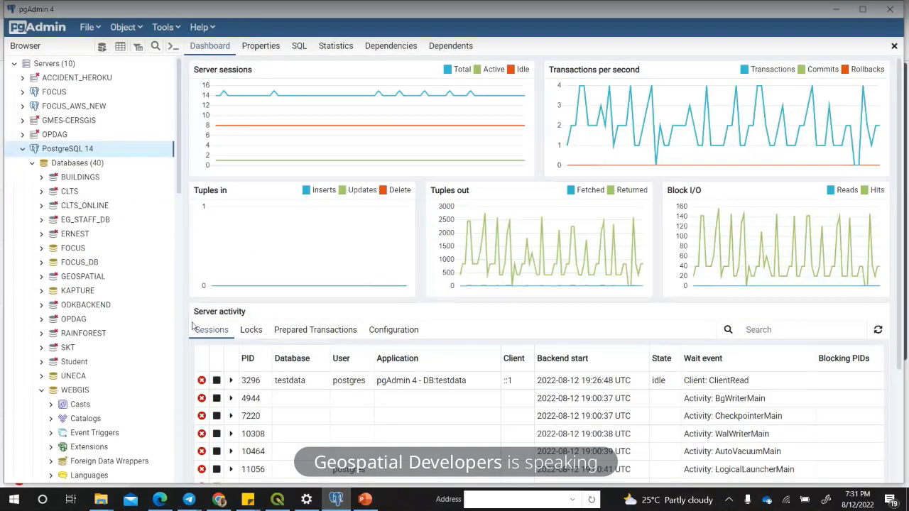
{"action": "scroll", "coordinate": [147, 283], "scroll_direction": "down", "scroll_amount": 5}
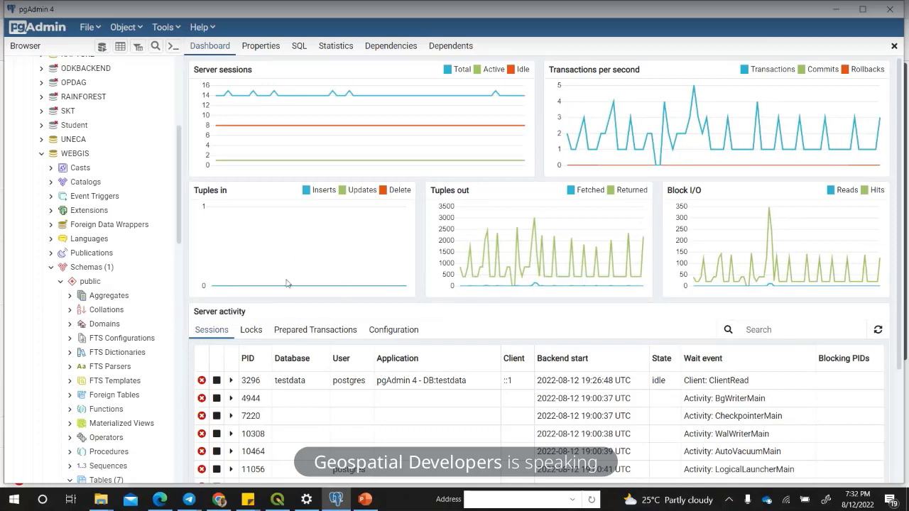
{"action": "scroll", "coordinate": [107, 213], "scroll_direction": "down", "scroll_amount": 2}
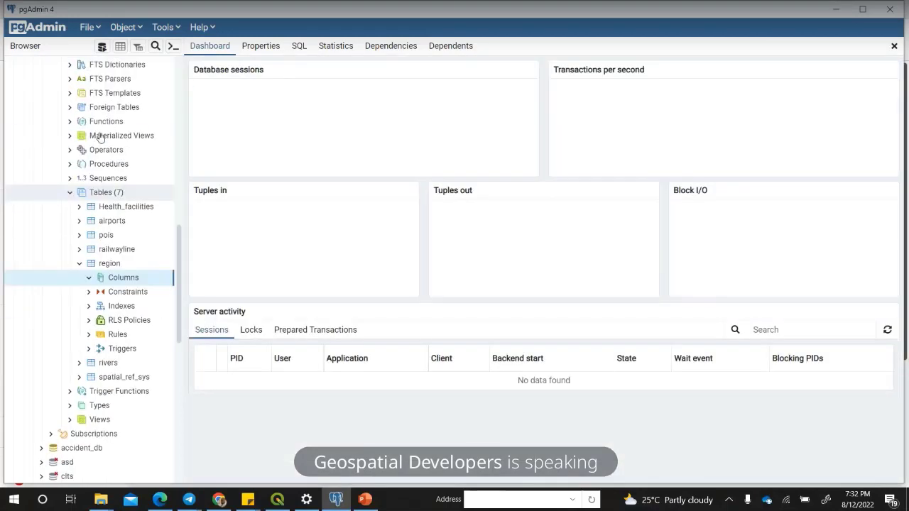
{"action": "scroll", "coordinate": [100, 137], "scroll_direction": "up", "scroll_amount": 3}
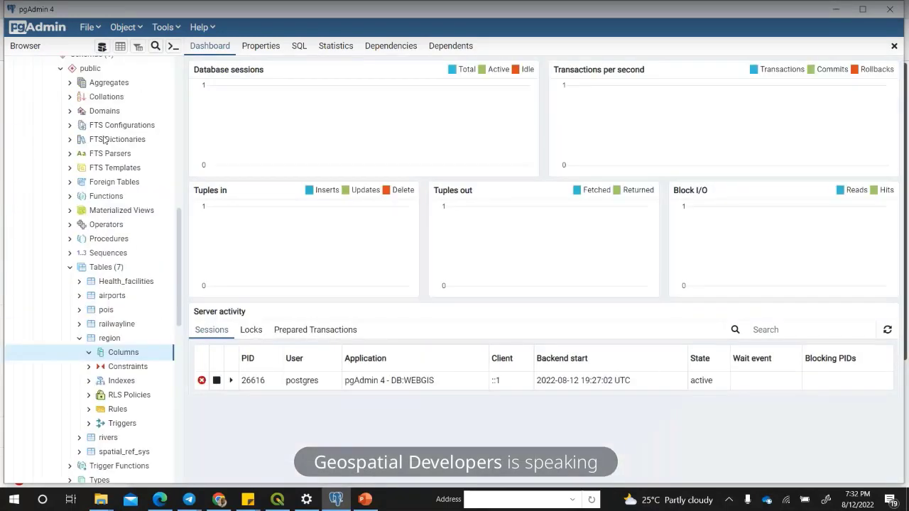
{"action": "scroll", "coordinate": [105, 135], "scroll_direction": "up", "scroll_amount": 2}
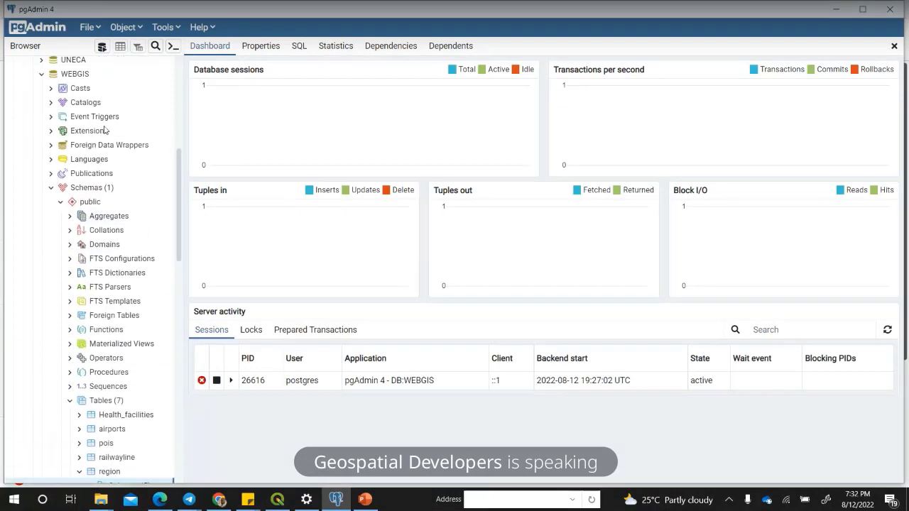
{"action": "scroll", "coordinate": [80, 165], "scroll_direction": "up", "scroll_amount": 2}
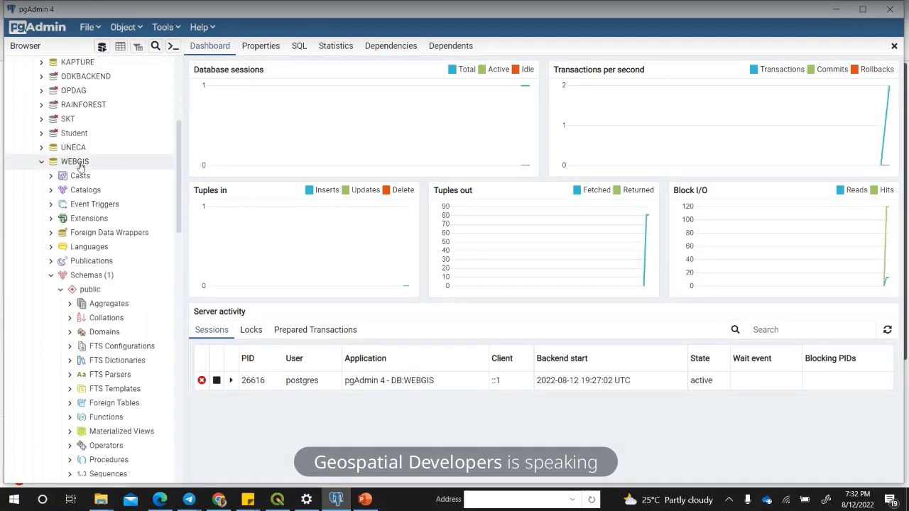
{"action": "left_click", "coordinate": [94, 166]}
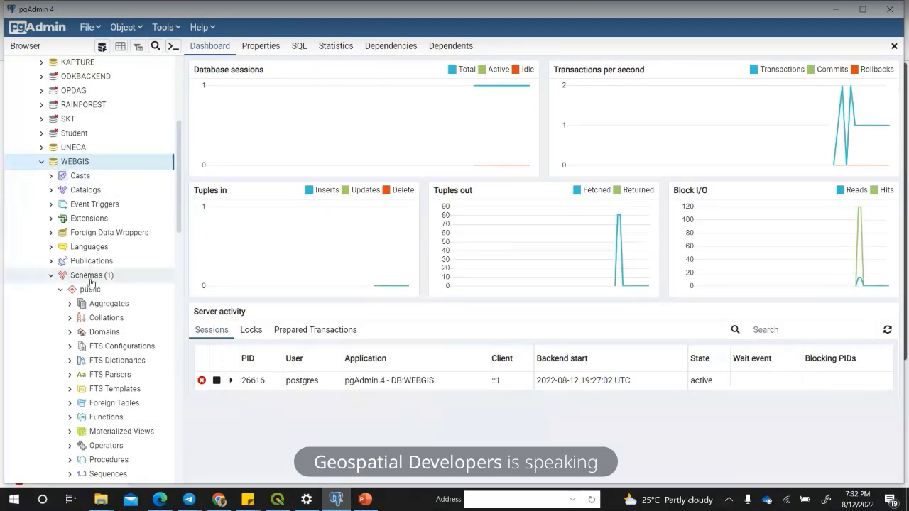
Step: Collapse the region table in the WEBGIS public schema and view all of its rows
{"action": "scroll", "coordinate": [91, 282], "scroll_direction": "down", "scroll_amount": 3}
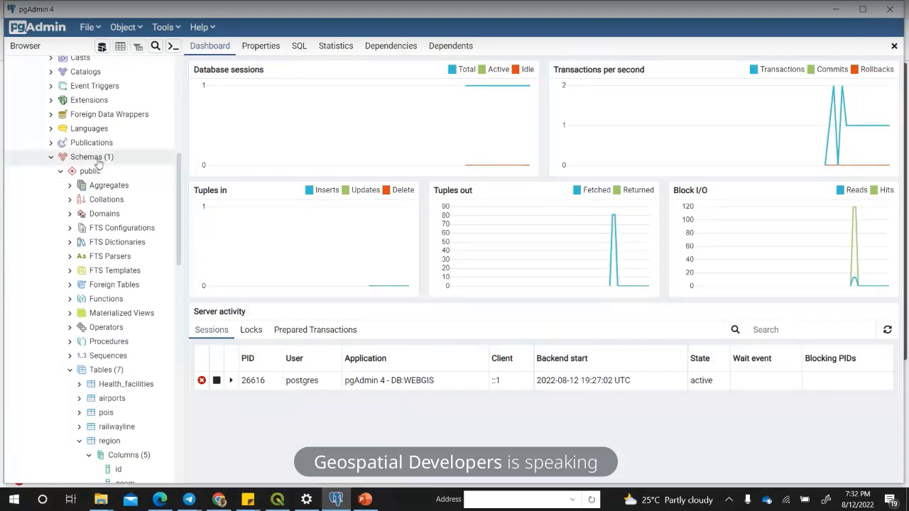
{"action": "scroll", "coordinate": [98, 213], "scroll_direction": "down", "scroll_amount": 3}
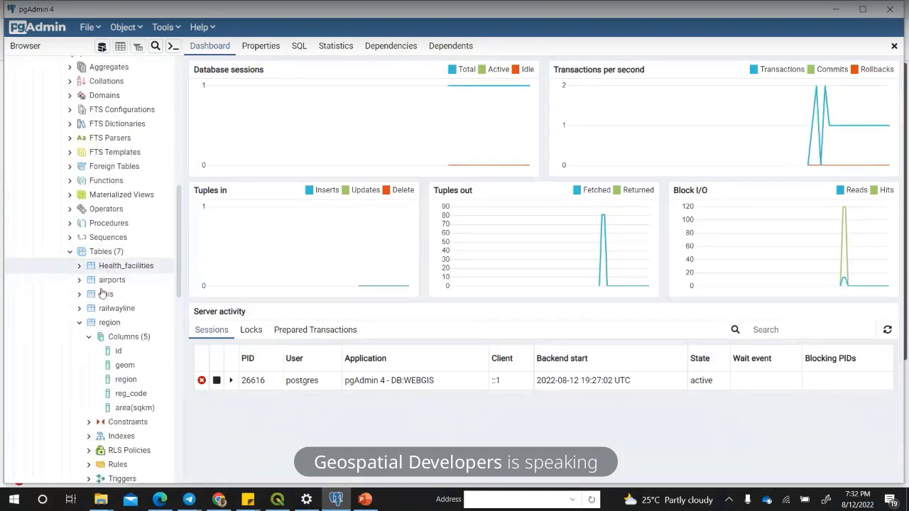
{"action": "left_click", "coordinate": [88, 326]}
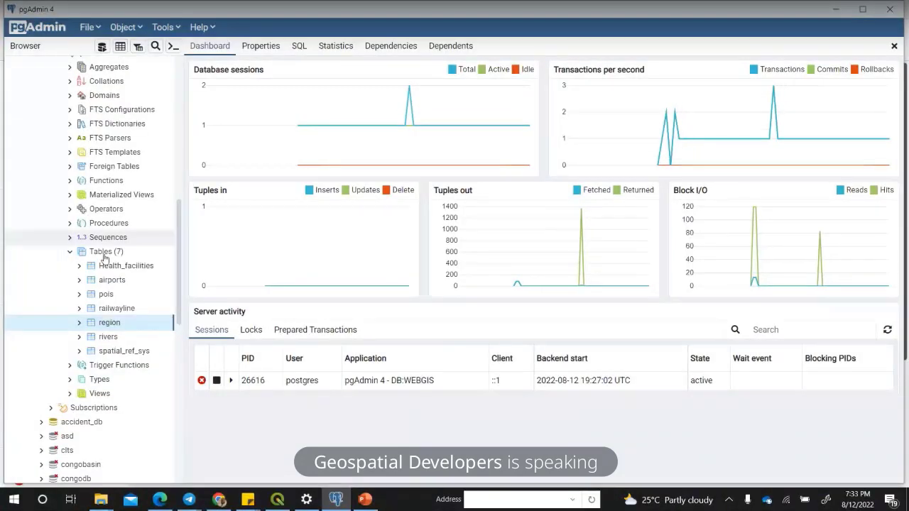
{"action": "left_click", "coordinate": [123, 52]}
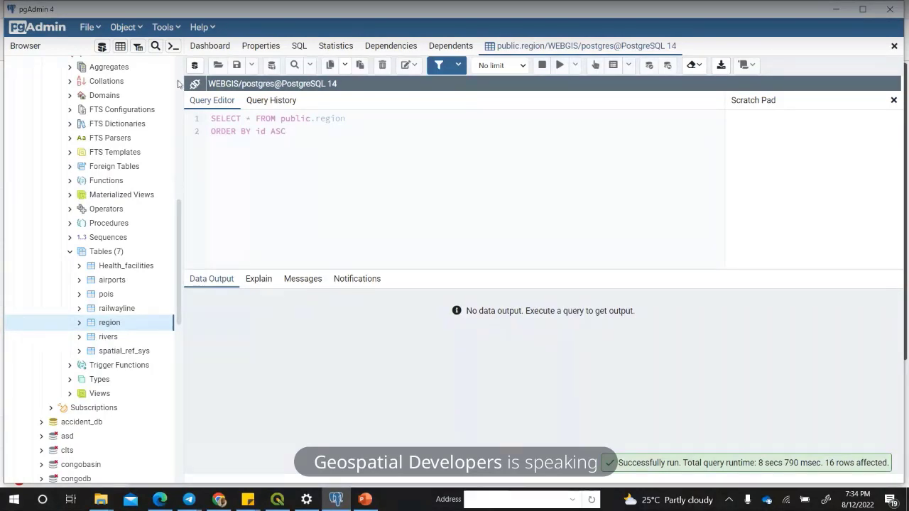
Step: Open a new query editor for the WEBGIS database, including a review of its query history
{"action": "left_click", "coordinate": [196, 67]}
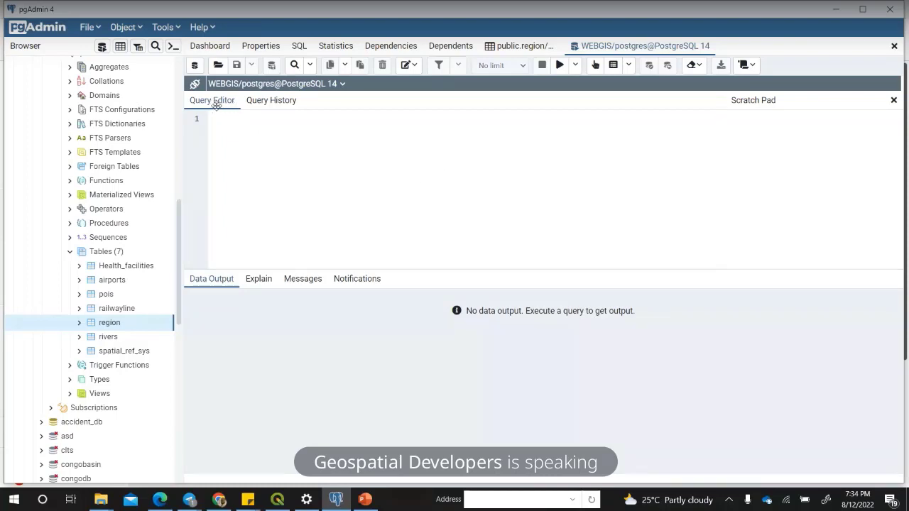
{"action": "left_click", "coordinate": [270, 100]}
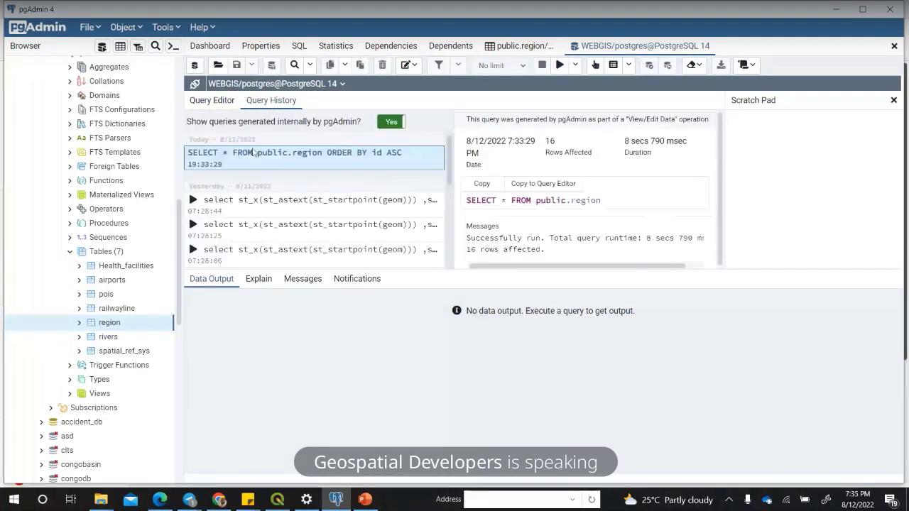
{"action": "scroll", "coordinate": [252, 180], "scroll_direction": "down", "scroll_amount": 3}
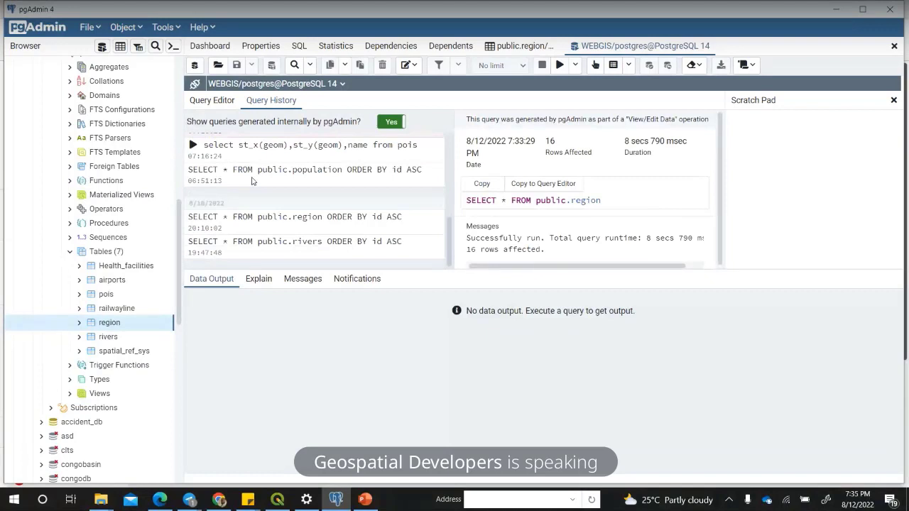
{"action": "scroll", "coordinate": [251, 180], "scroll_direction": "up", "scroll_amount": 2}
{"action": "scroll", "coordinate": [242, 150], "scroll_direction": "up", "scroll_amount": 2}
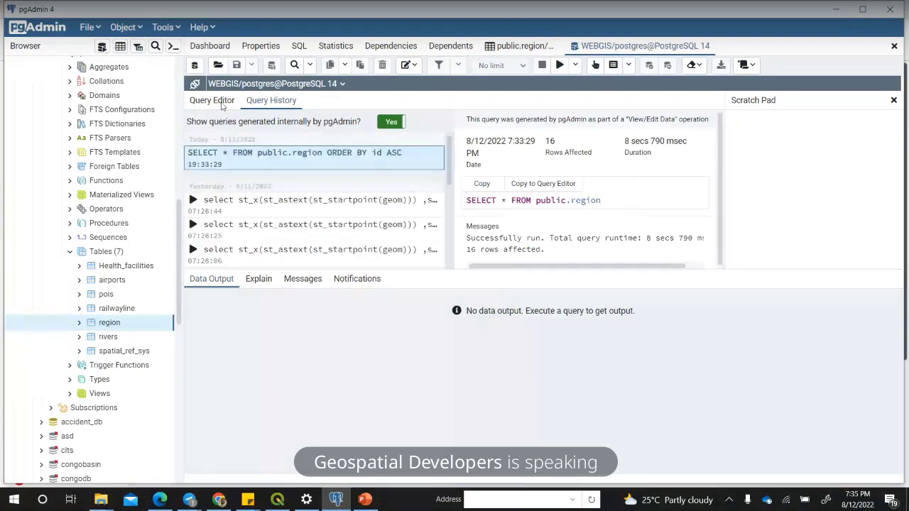
{"action": "left_click", "coordinate": [213, 100]}
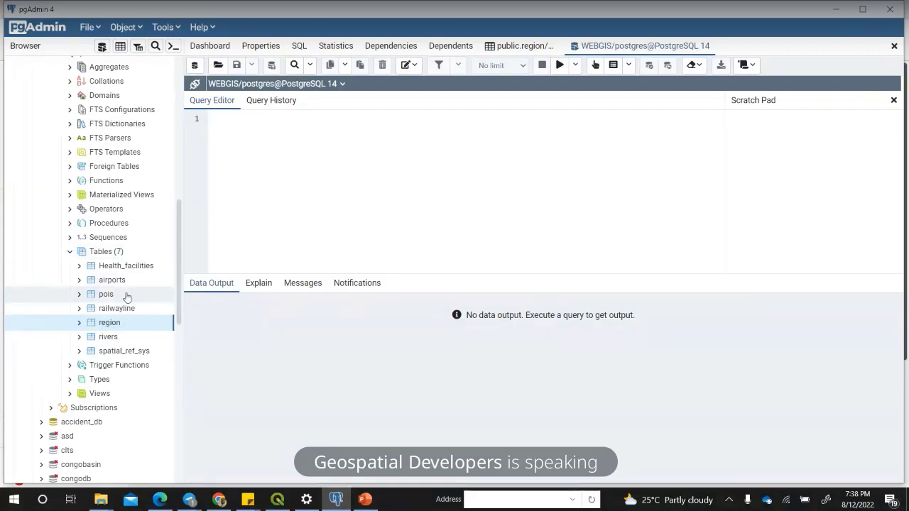
Step: Run "select * from pois" to retrieve all records of the pois table, and enlarge the results area
{"action": "left_click", "coordinate": [228, 155]}
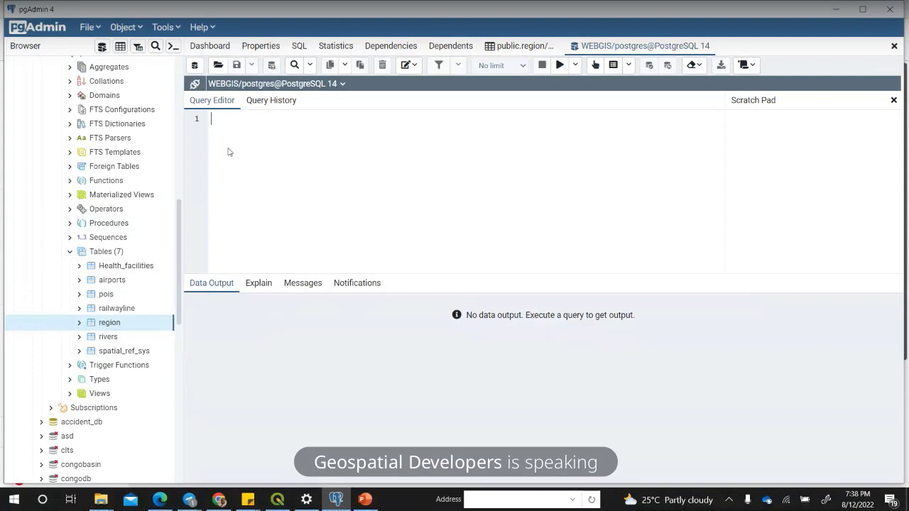
{"action": "type", "text": "select"}
{"action": "type", "text": "*"}
{"action": "type", "text": "from pois"}
{"action": "left_click", "coordinate": [561, 66]}
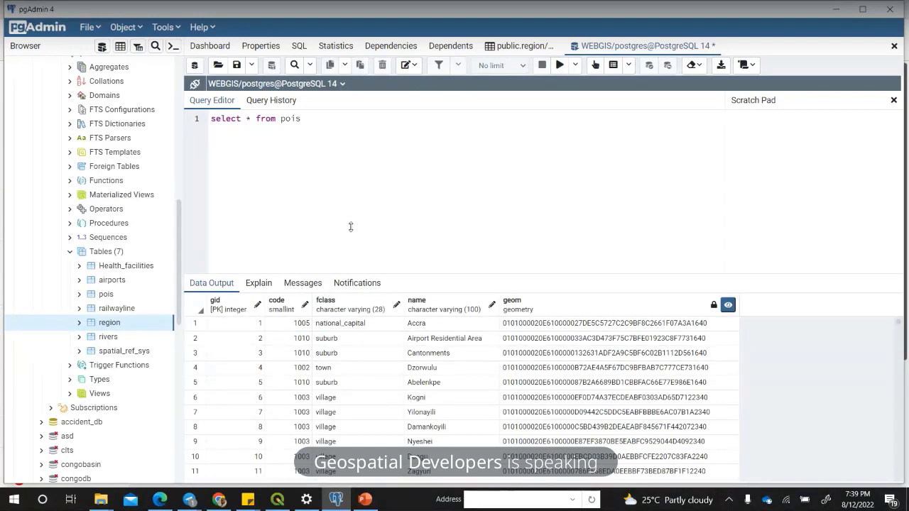
{"action": "left_click_drag", "start_coordinate": [351, 227], "coordinate": [351, 235]}
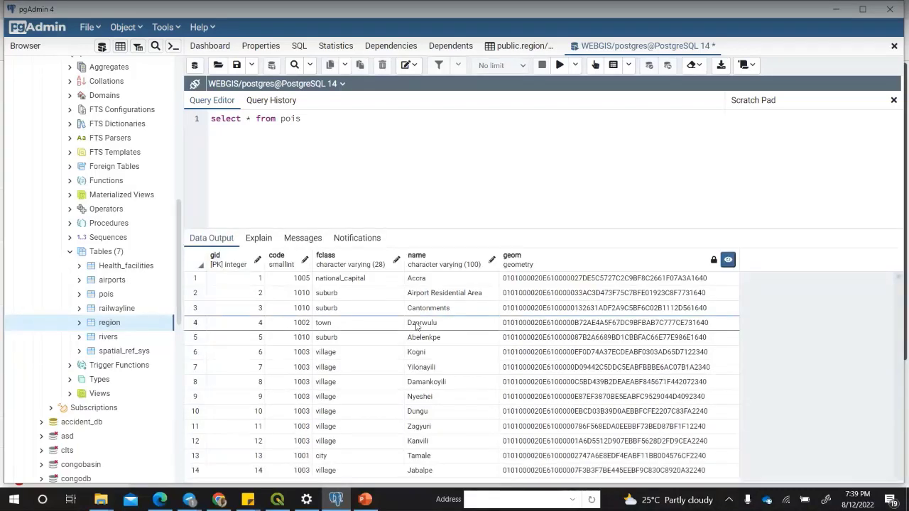
Step: Comment out the "select * from pois" query and place the cursor on a new line below it
{"action": "left_click", "coordinate": [312, 122]}
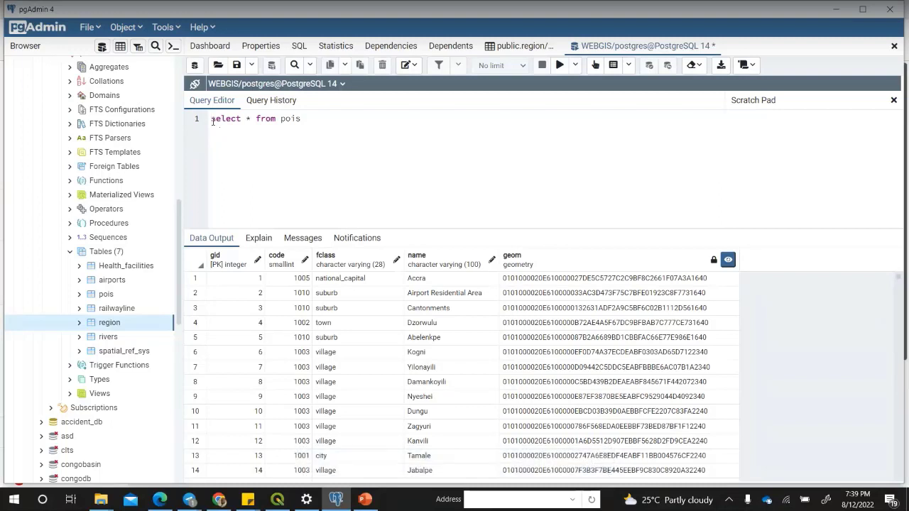
{"action": "key", "text": "ctrl+slash"}
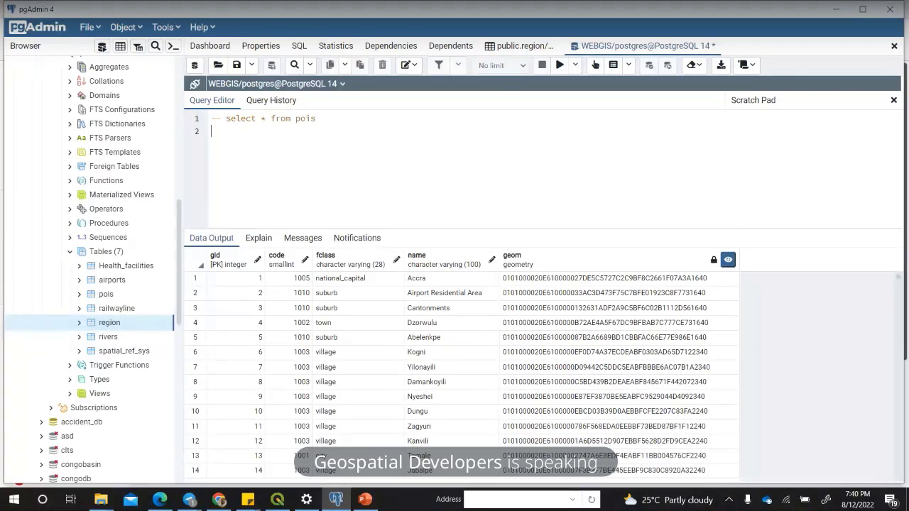
{"action": "key", "text": "alt+Tab"}
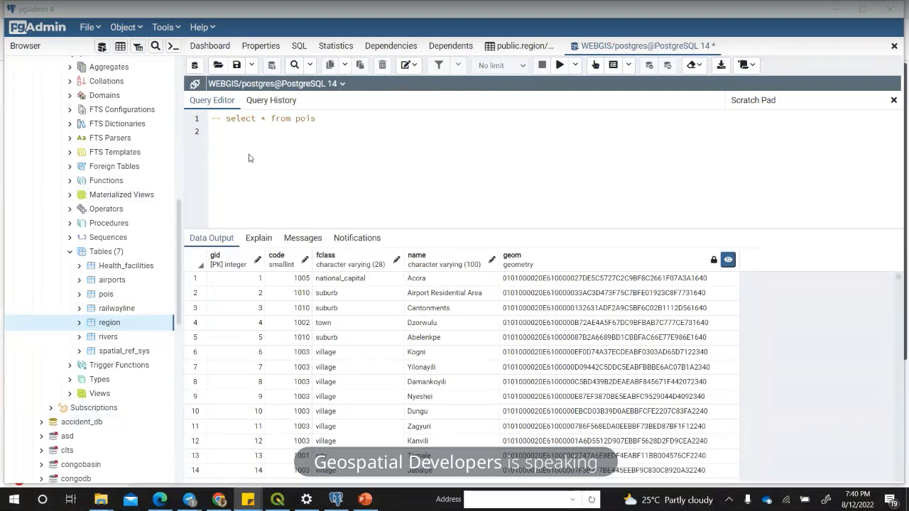
{"action": "left_click", "coordinate": [265, 152]}
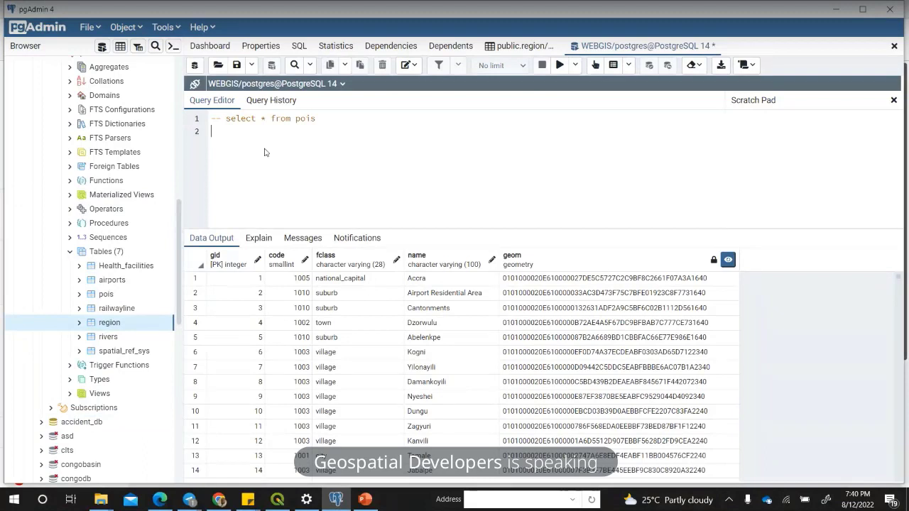
Step: Run "select count(*) from pois" to count the table's rows, and select the pois table in the object tree
{"action": "type", "text": "selec"}
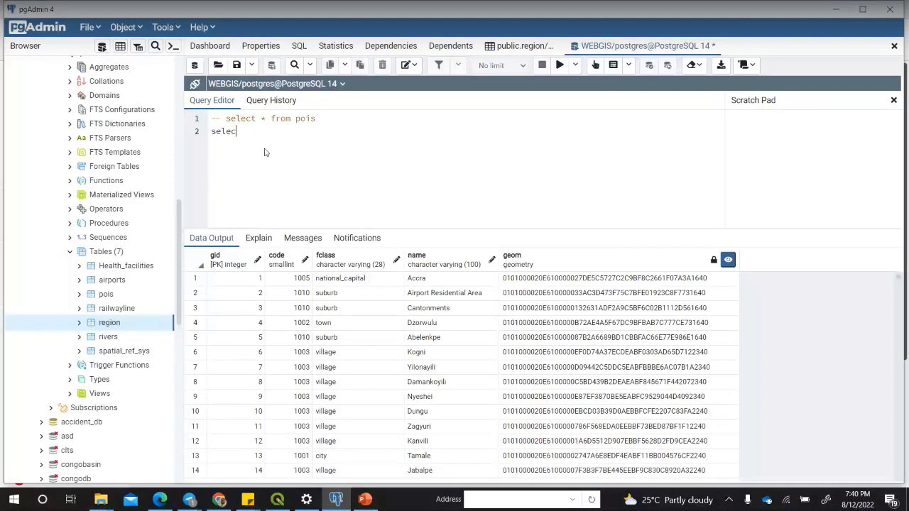
{"action": "type", "text": "t"}
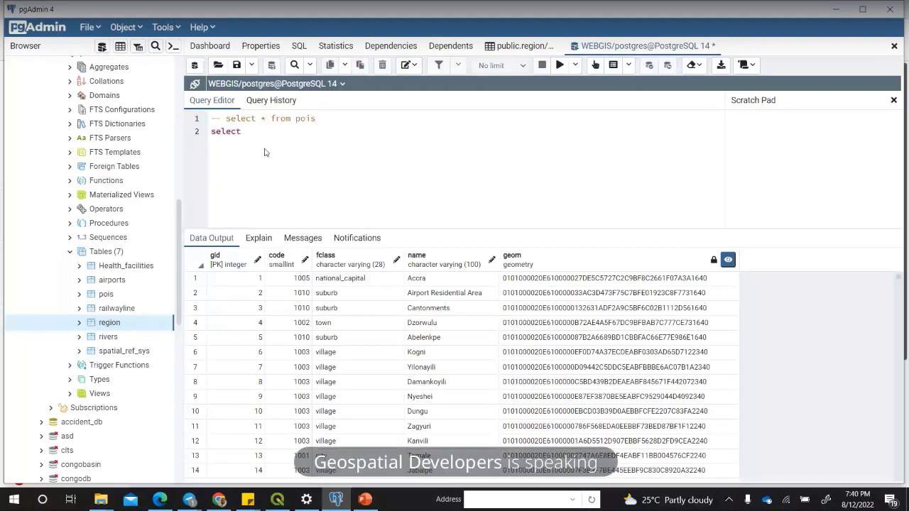
{"action": "type", "text": " count("}
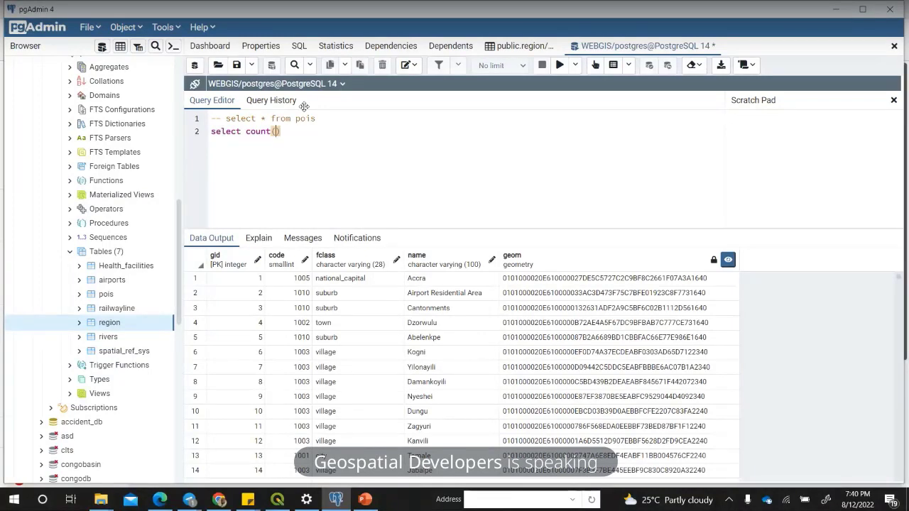
{"action": "type", "text": "*"}
{"action": "key", "text": "Right"}
{"action": "type", "text": "from pois"}
{"action": "left_click", "coordinate": [560, 64]}
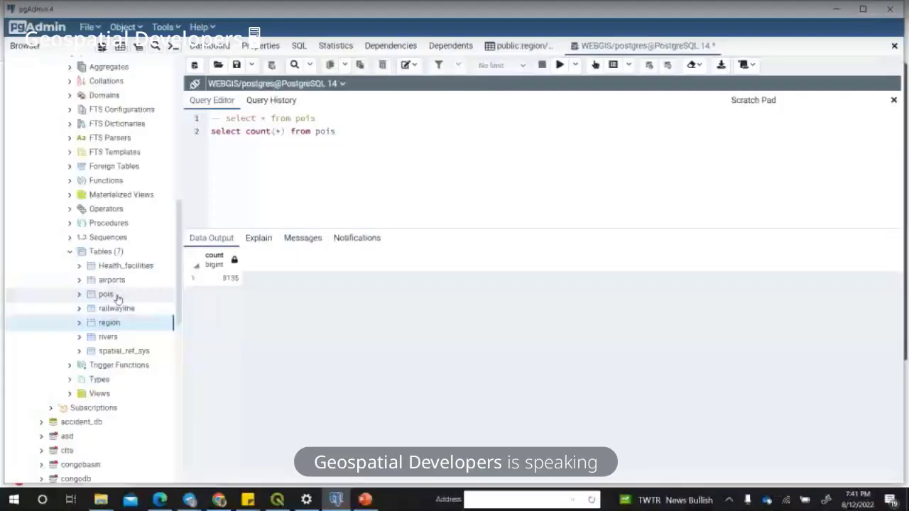
{"action": "left_click", "coordinate": [106, 294]}
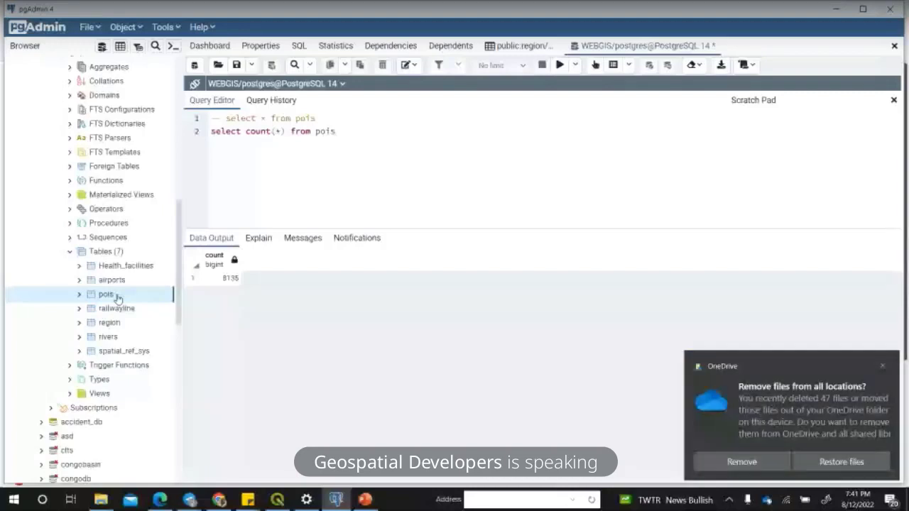
{"action": "left_click", "coordinate": [883, 367]}
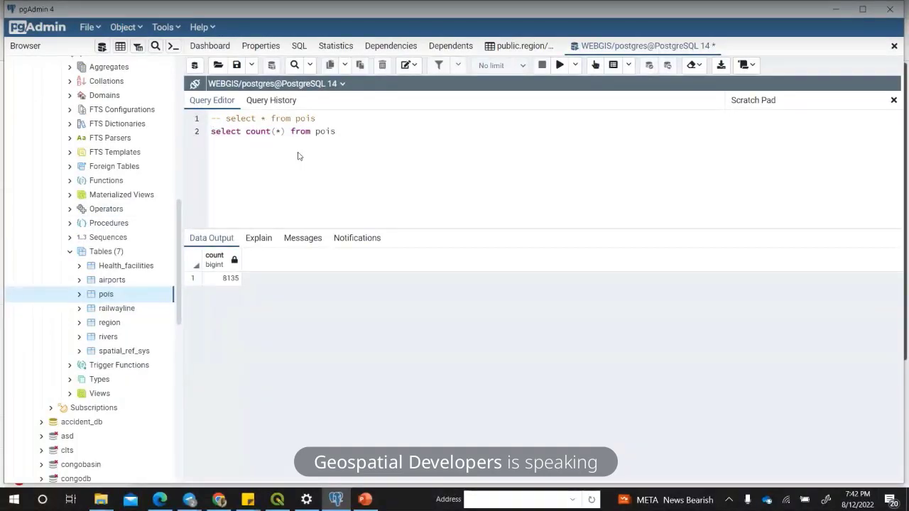
Step: Comment out the count query and begin a new query below it with "select st_x(geom)"
{"action": "type", "text": "--"}
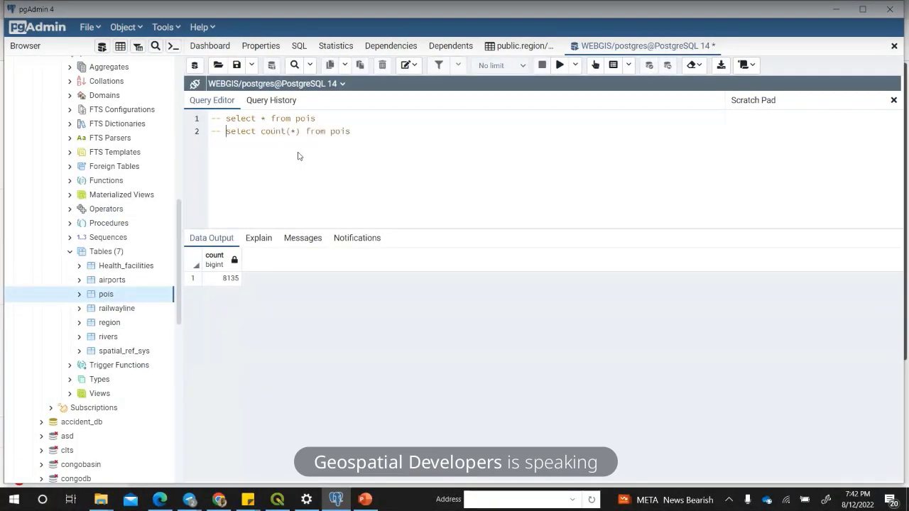
{"action": "left_click", "coordinate": [367, 135]}
{"action": "type", "text": "select "}
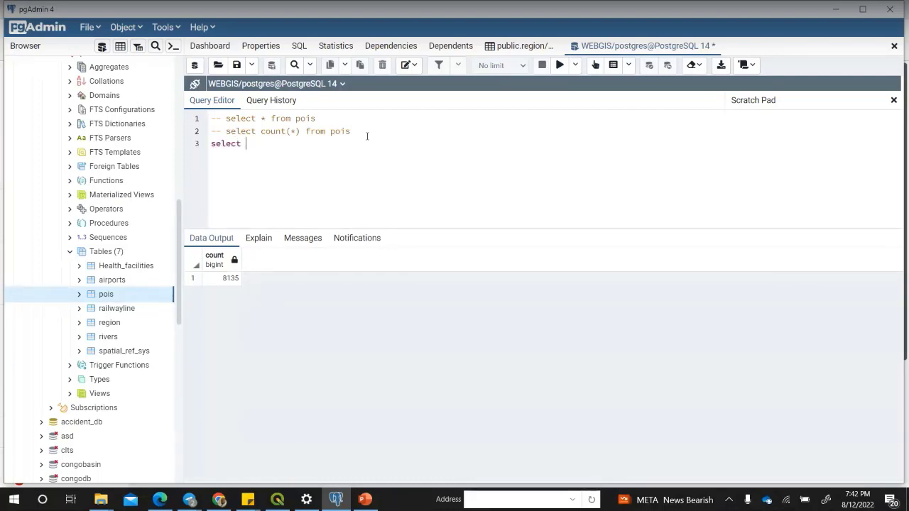
{"action": "type", "text": "st"}
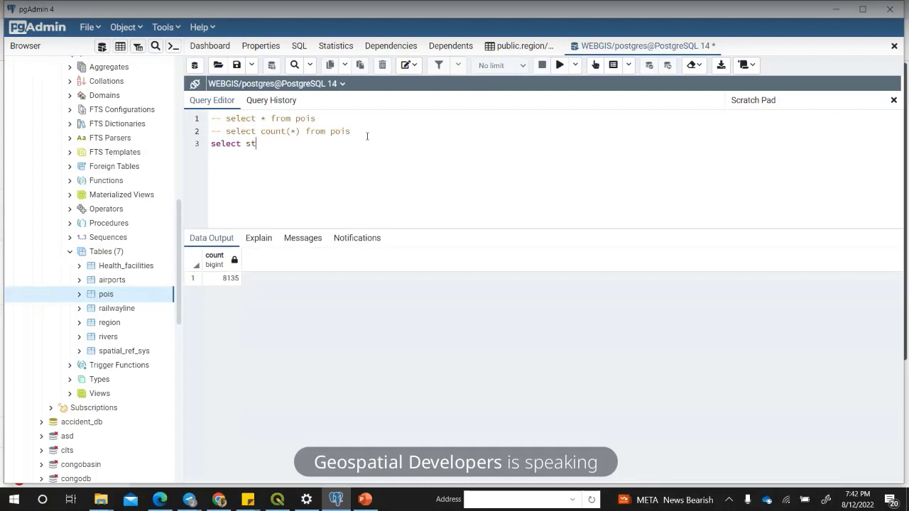
{"action": "type", "text": "_x(geom"}
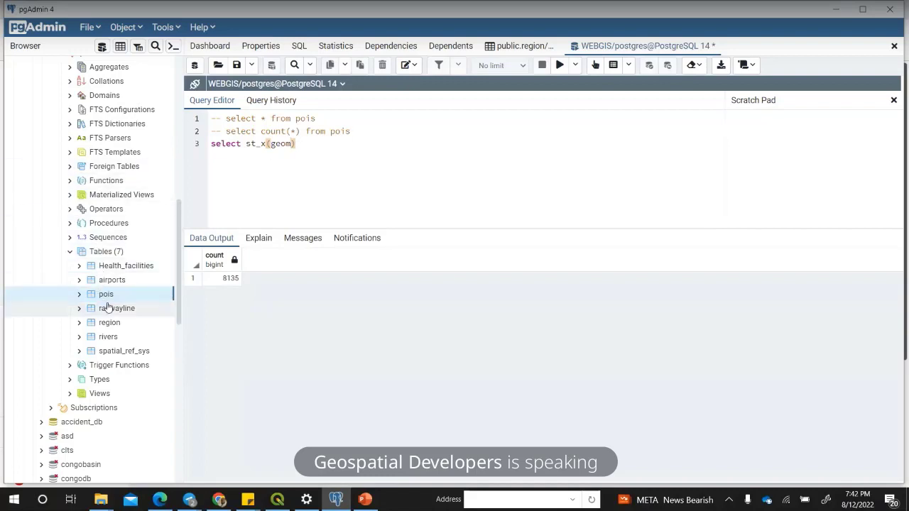
Step: Show the pois table's data, and complete the coordinate query as "select st_x(geom),st_y(geom),name from pois"
{"action": "left_click", "coordinate": [121, 47]}
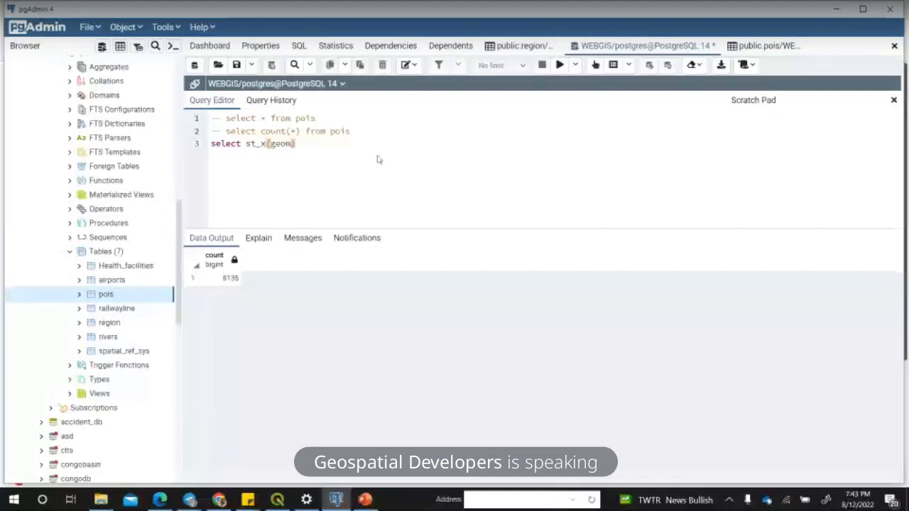
{"action": "type", "text": ","}
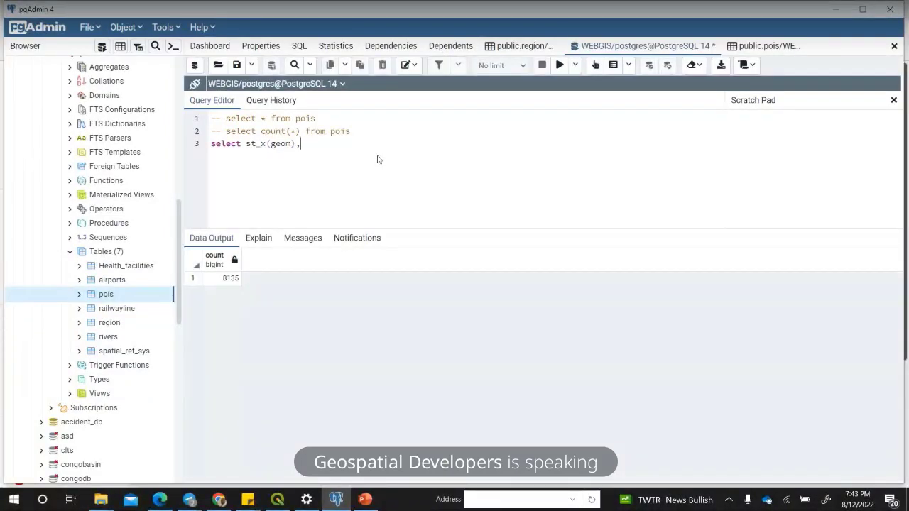
{"action": "type", "text": "st_y(geom"}
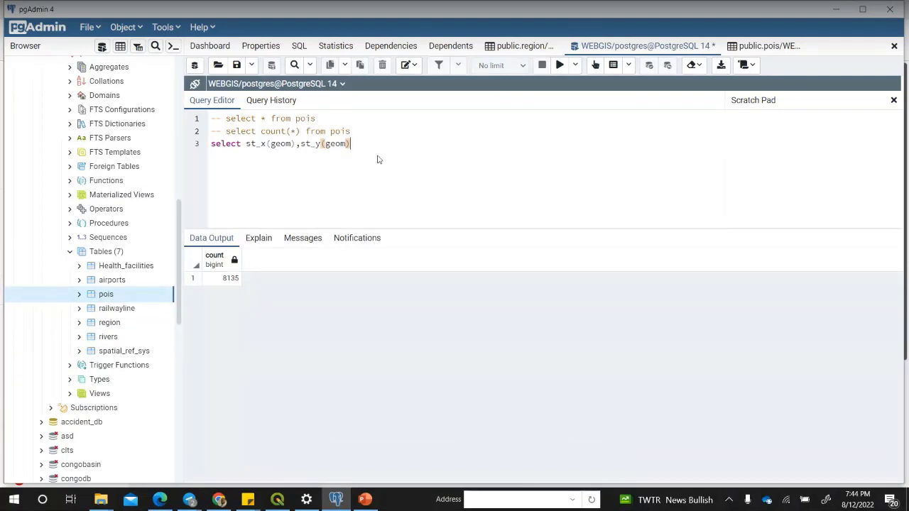
{"action": "type", "text": "),"}
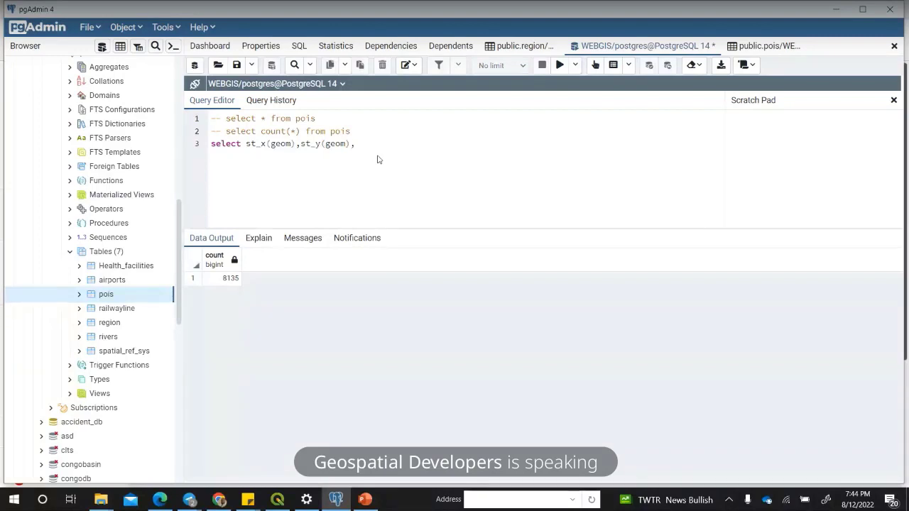
{"action": "type", "text": "name"}
{"action": "type", "text": "from pois"}
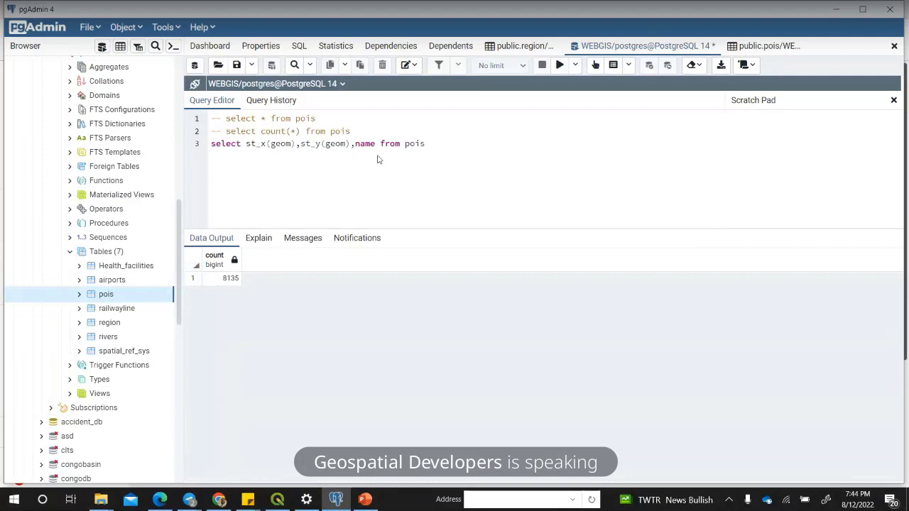
Step: Run the coordinate query with an enlarged results area, and compare its output with the pois table's data
{"action": "left_click", "coordinate": [561, 66]}
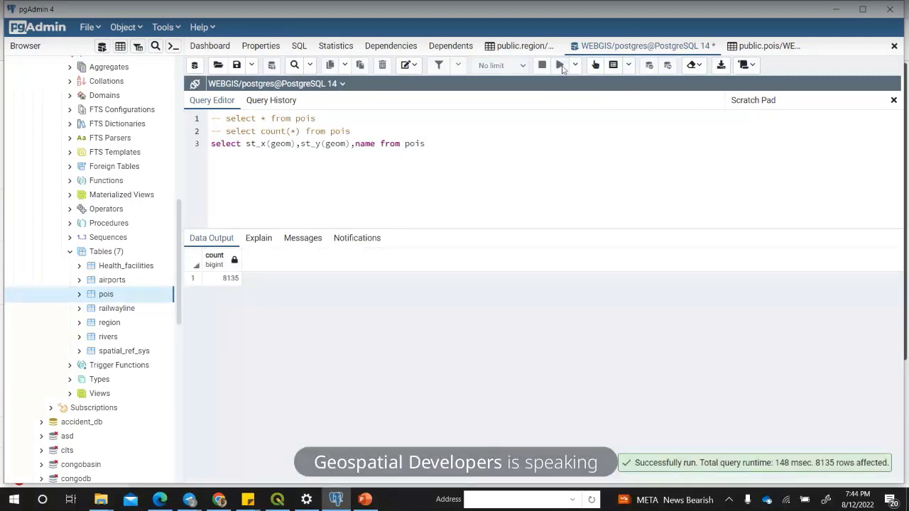
{"action": "left_click_drag", "start_coordinate": [499, 229], "coordinate": [496, 164]}
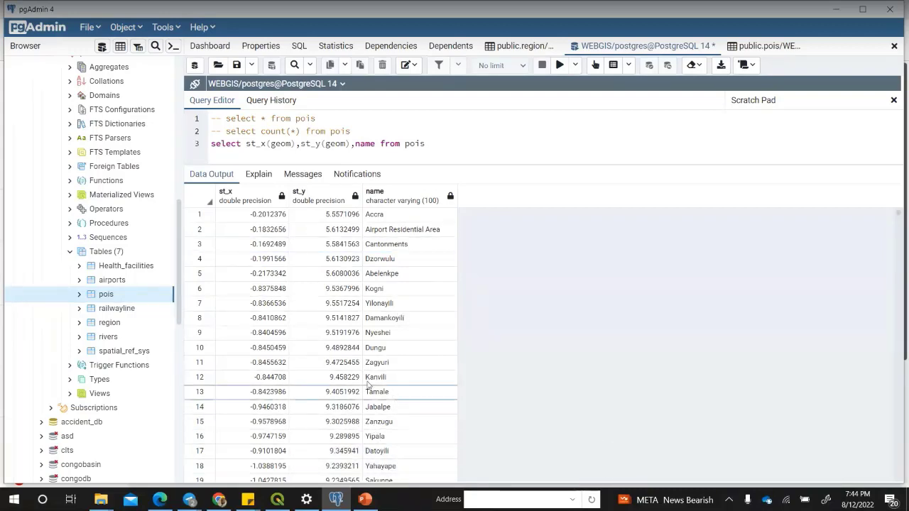
{"action": "left_click", "coordinate": [765, 46]}
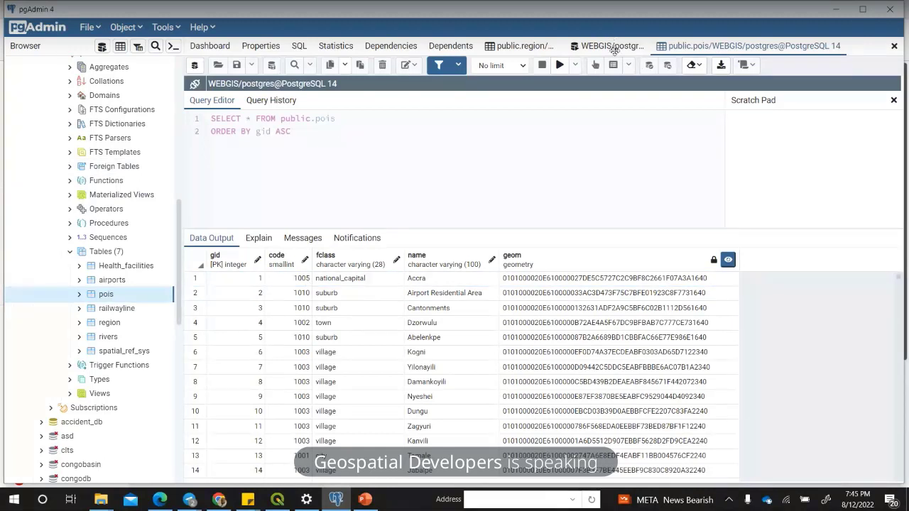
{"action": "left_click", "coordinate": [615, 47]}
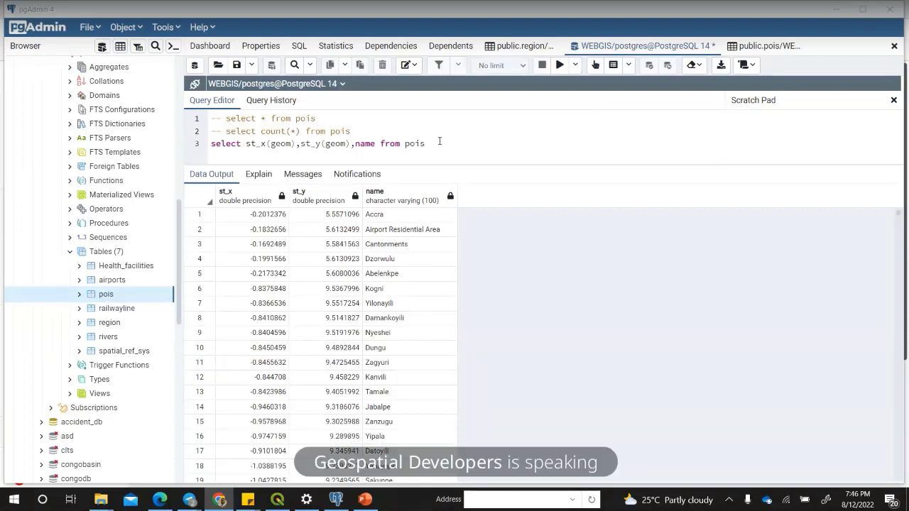
Step: Review the query history and examine the 07:28:06 query using st_startpoint and st_endpoint on railwayline
{"action": "left_click", "coordinate": [277, 102]}
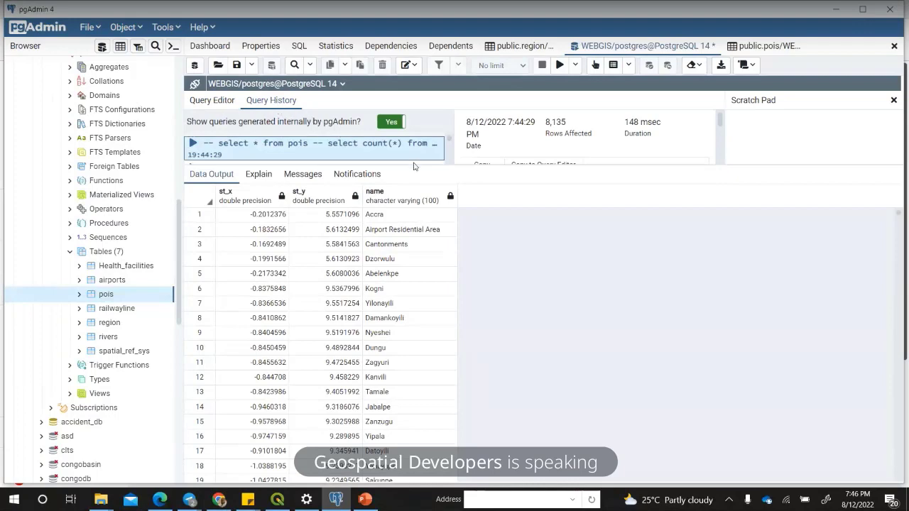
{"action": "left_click_drag", "start_coordinate": [416, 164], "coordinate": [415, 400]}
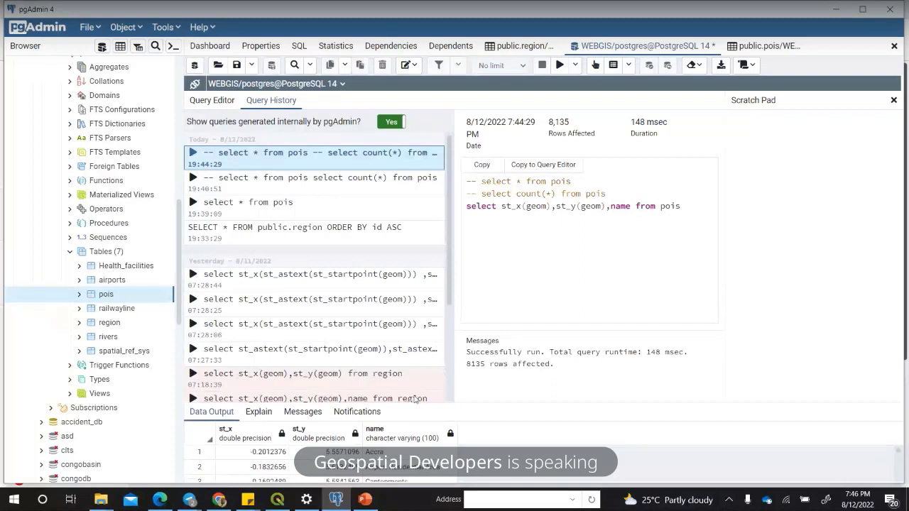
{"action": "scroll", "coordinate": [288, 225], "scroll_direction": "down", "scroll_amount": 3}
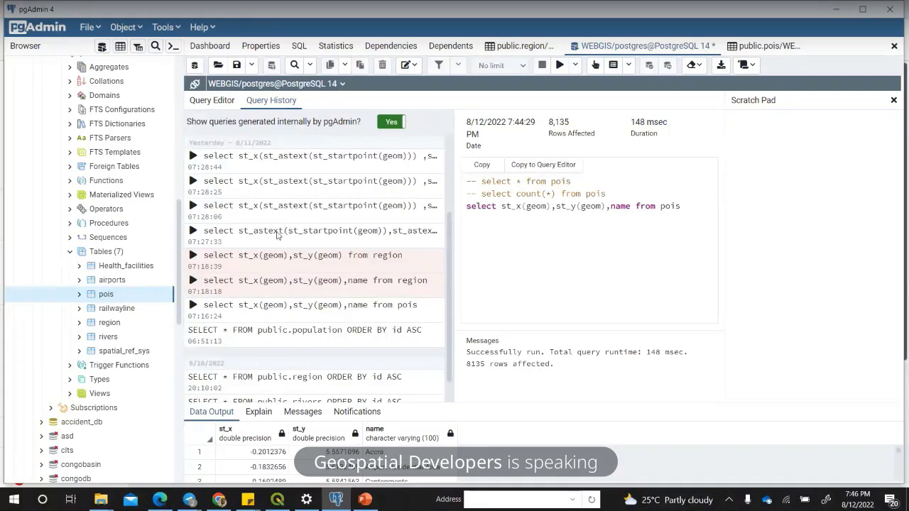
{"action": "scroll", "coordinate": [284, 223], "scroll_direction": "up", "scroll_amount": 3}
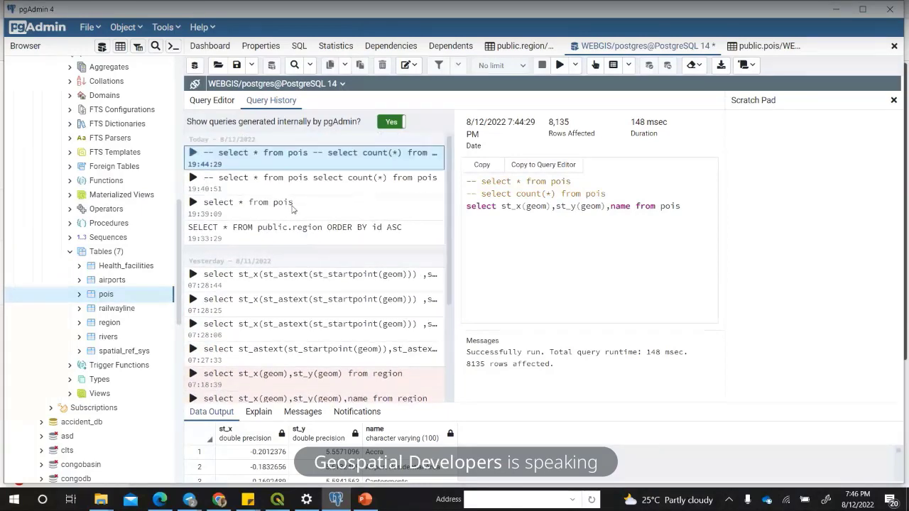
{"action": "scroll", "coordinate": [292, 213], "scroll_direction": "down", "scroll_amount": 5}
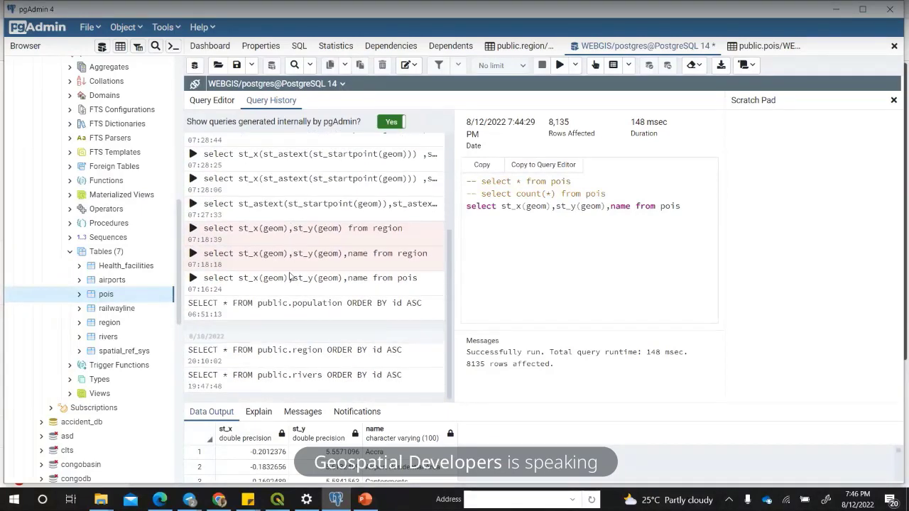
{"action": "scroll", "coordinate": [279, 270], "scroll_direction": "up", "scroll_amount": 5}
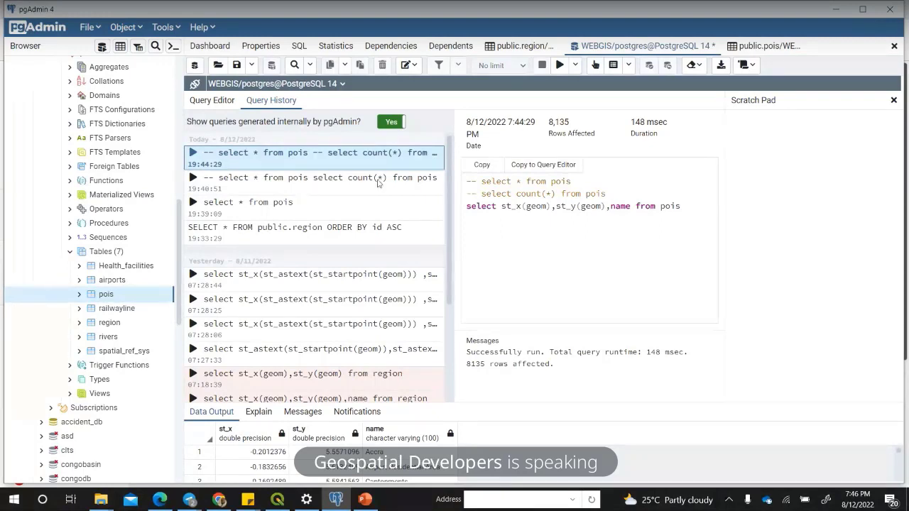
{"action": "scroll", "coordinate": [275, 305], "scroll_direction": "down", "scroll_amount": 3}
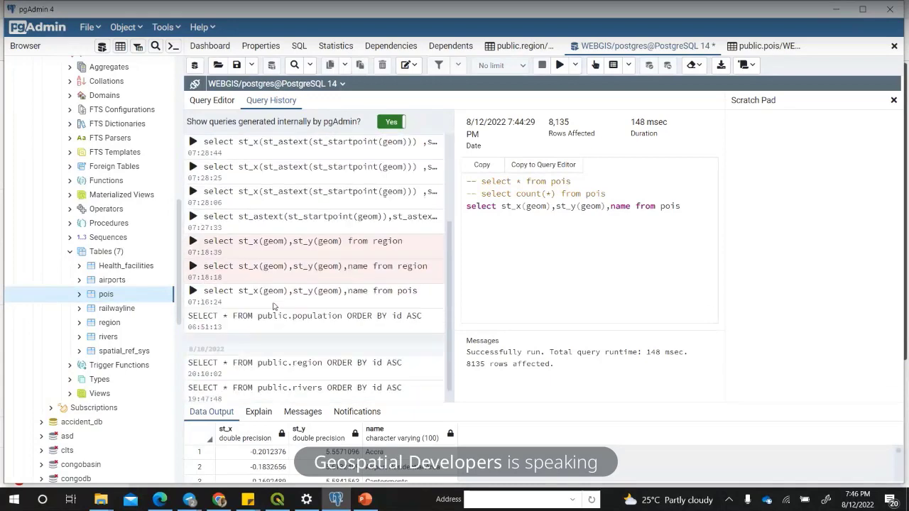
{"action": "left_click", "coordinate": [325, 179]}
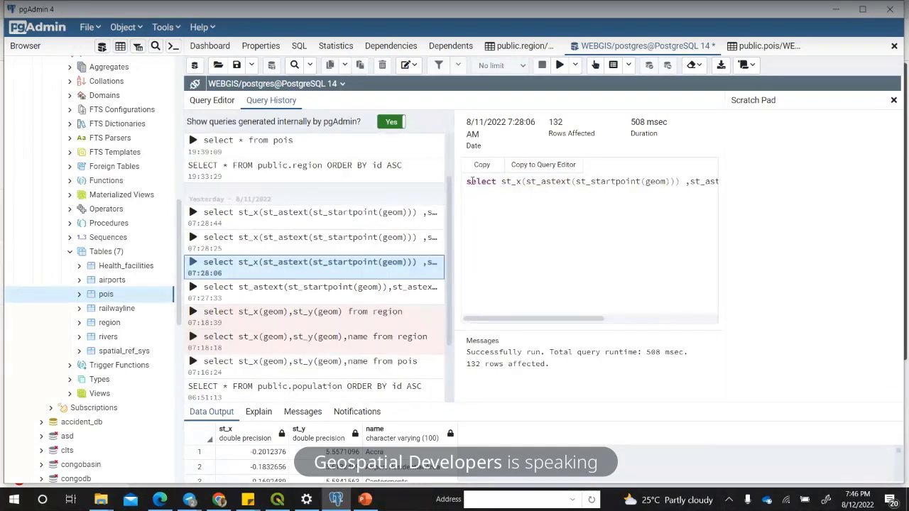
{"action": "left_click_drag", "start_coordinate": [468, 181], "coordinate": [691, 181]}
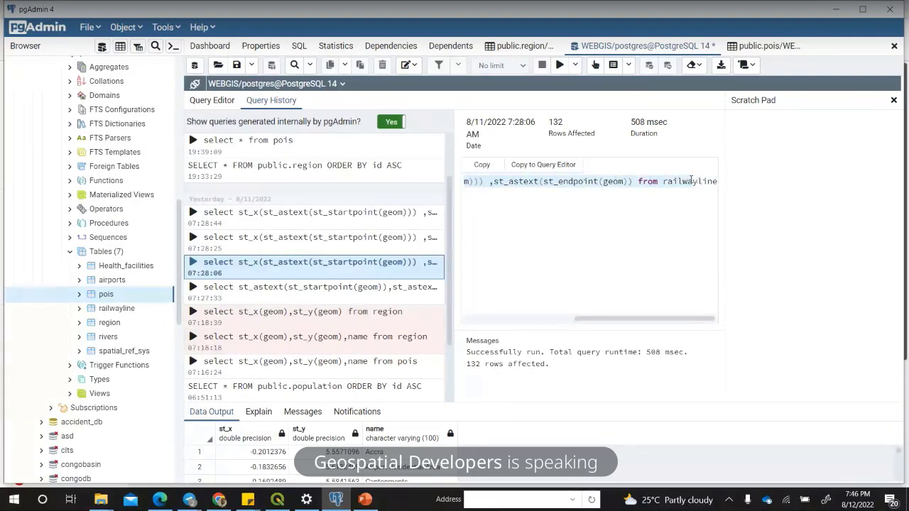
Step: Switch to PowerPoint, start the slide show from the "Introduction to GeoServer" title slide, and exit it
{"action": "mouse_move", "coordinate": [339, 502]}
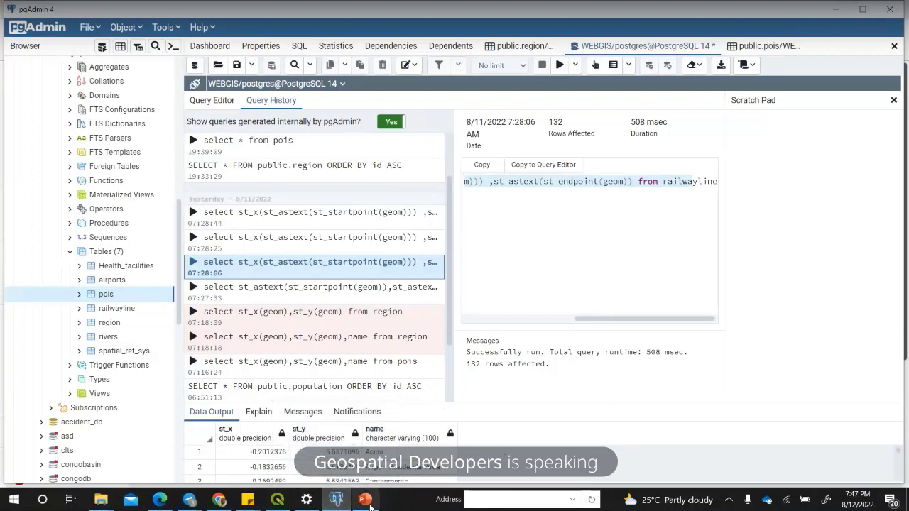
{"action": "left_click", "coordinate": [368, 504]}
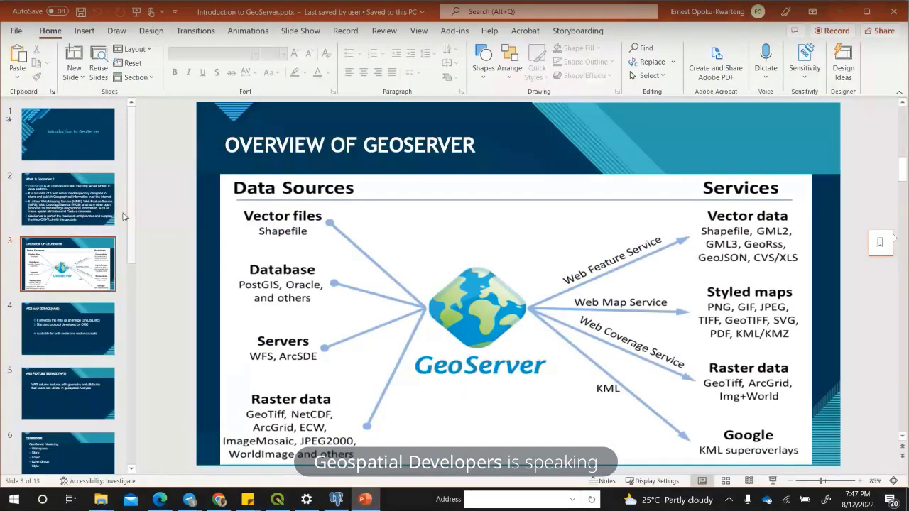
{"action": "left_click", "coordinate": [108, 134]}
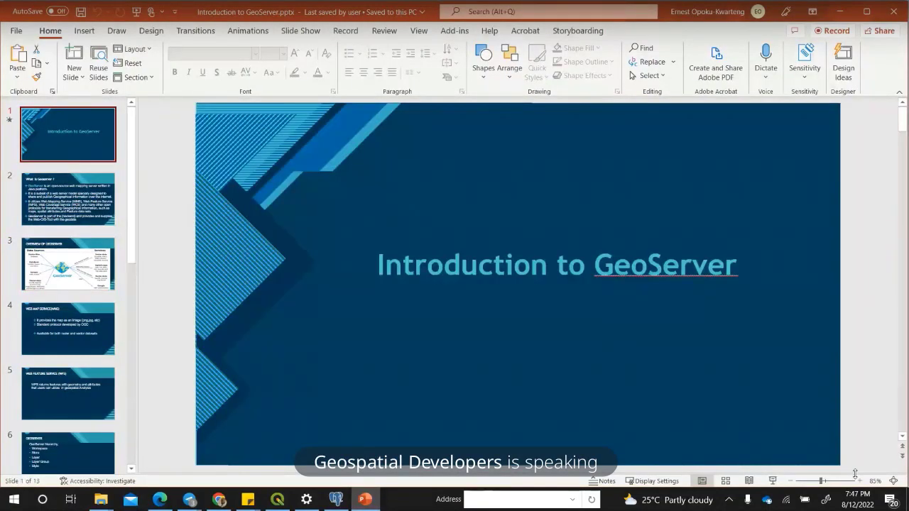
{"action": "left_click", "coordinate": [774, 481]}
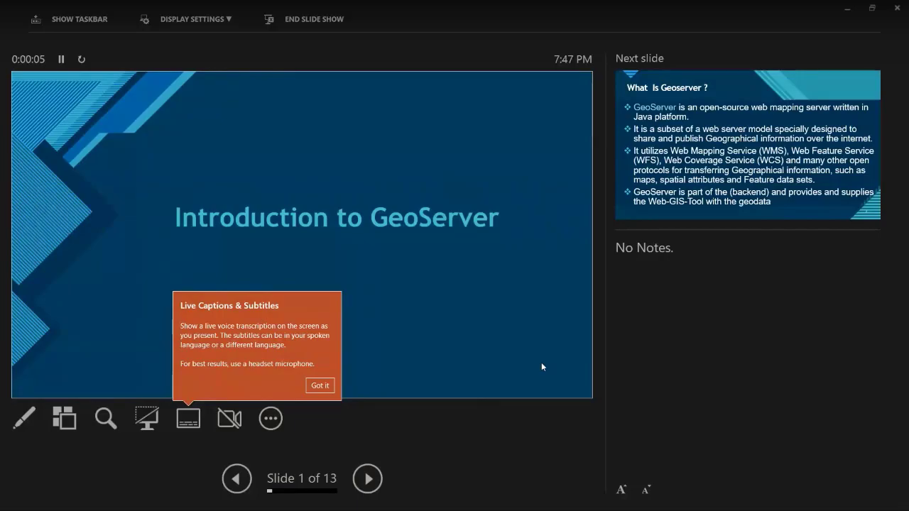
{"action": "key", "text": "Escape"}
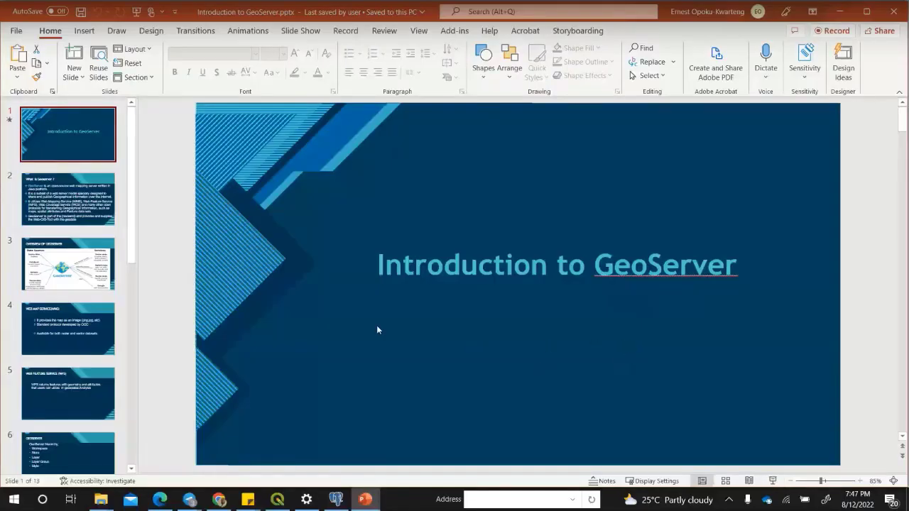
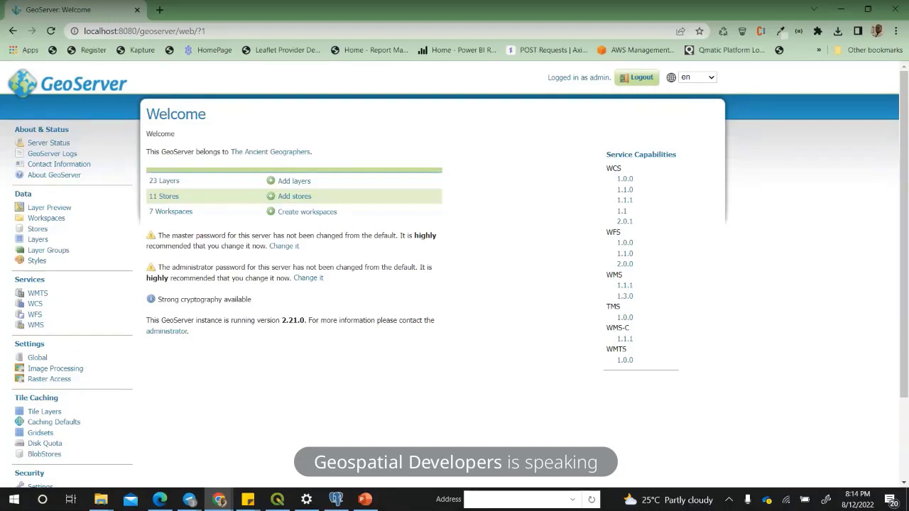
Step: Open GeoServer's list of published layers and examine the layers with their names and stores
{"action": "left_click", "coordinate": [159, 183]}
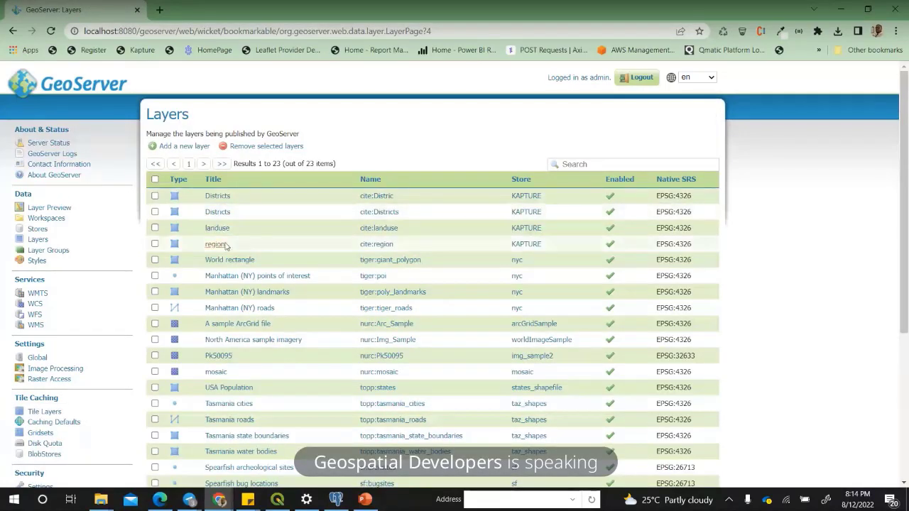
{"action": "scroll", "coordinate": [238, 298], "scroll_direction": "down", "scroll_amount": 3}
{"action": "scroll", "coordinate": [238, 308], "scroll_direction": "up", "scroll_amount": 1}
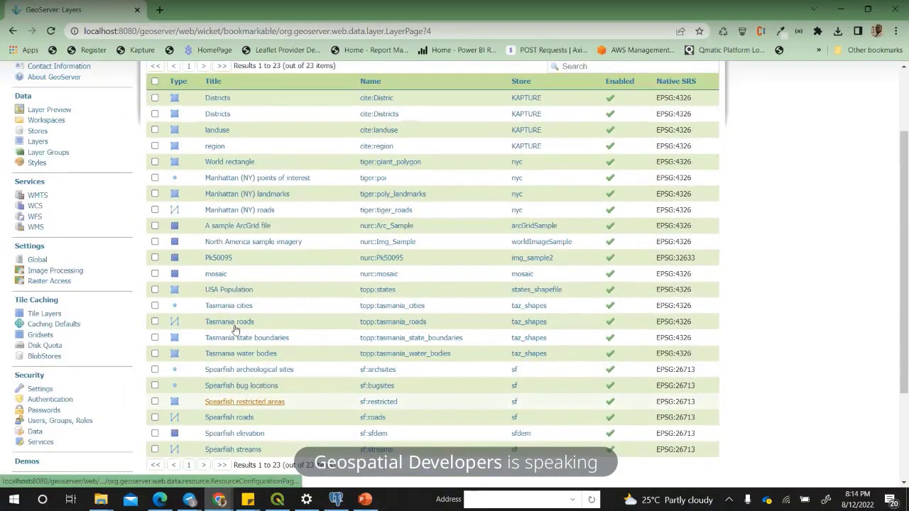
{"action": "scroll", "coordinate": [234, 329], "scroll_direction": "up", "scroll_amount": 1}
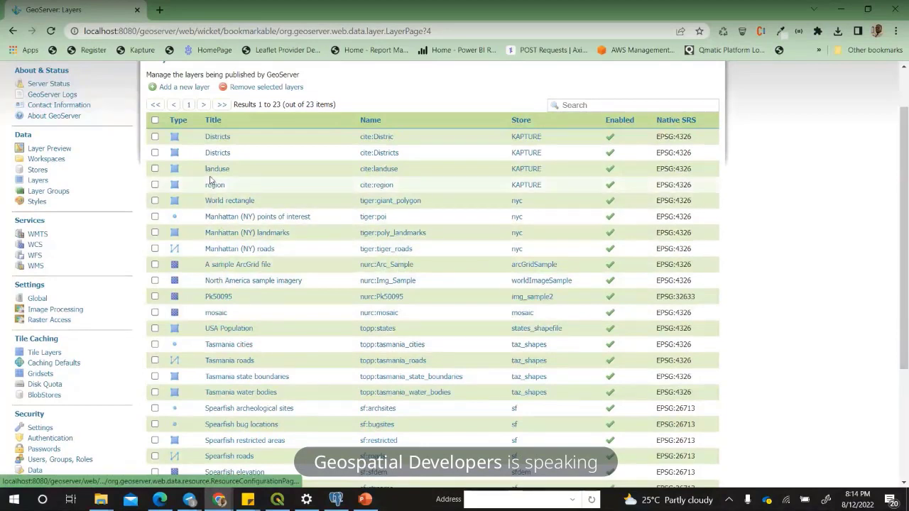
{"action": "scroll", "coordinate": [210, 181], "scroll_direction": "up", "scroll_amount": 1}
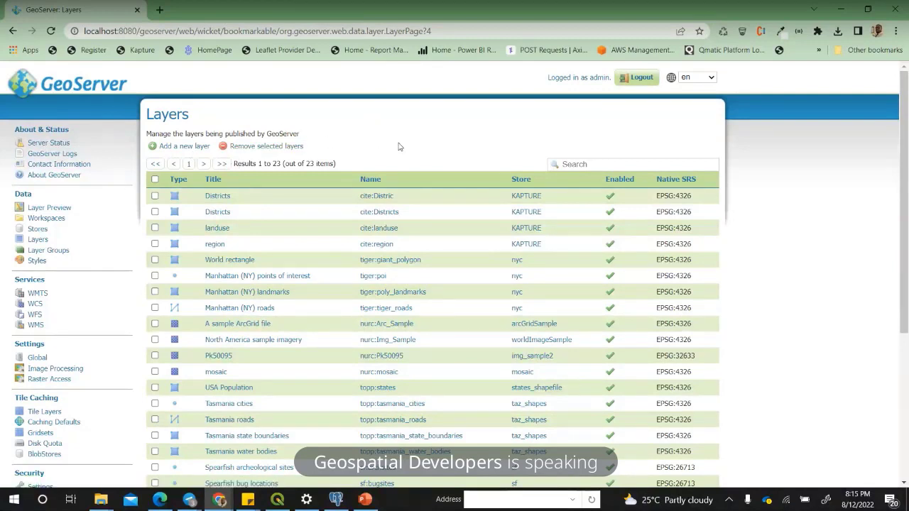
Step: Add a new workspace named geospatial and try to save it with an empty namespace URI
{"action": "left_click", "coordinate": [44, 220]}
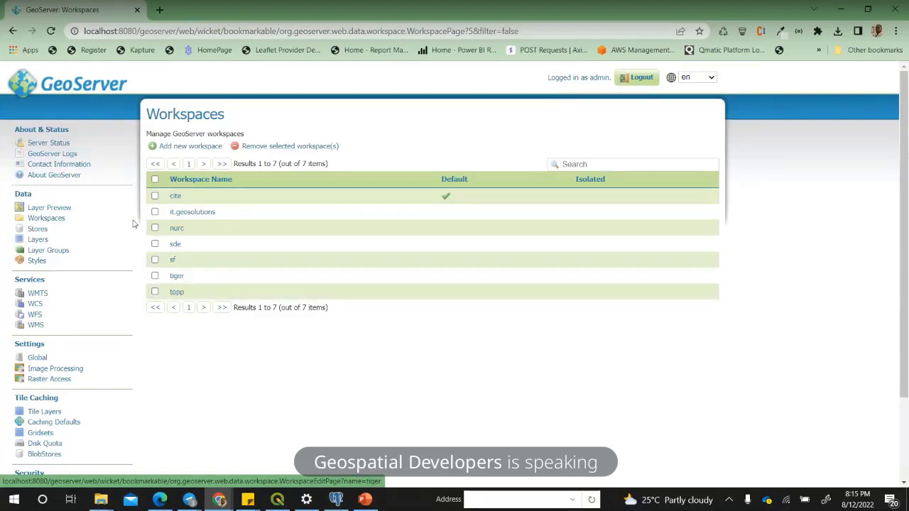
{"action": "left_click", "coordinate": [193, 147]}
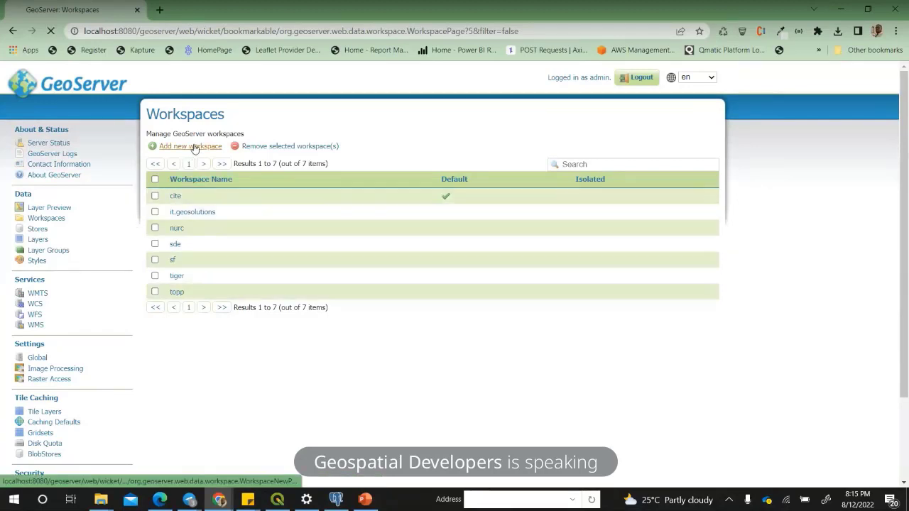
{"action": "left_click", "coordinate": [199, 205]}
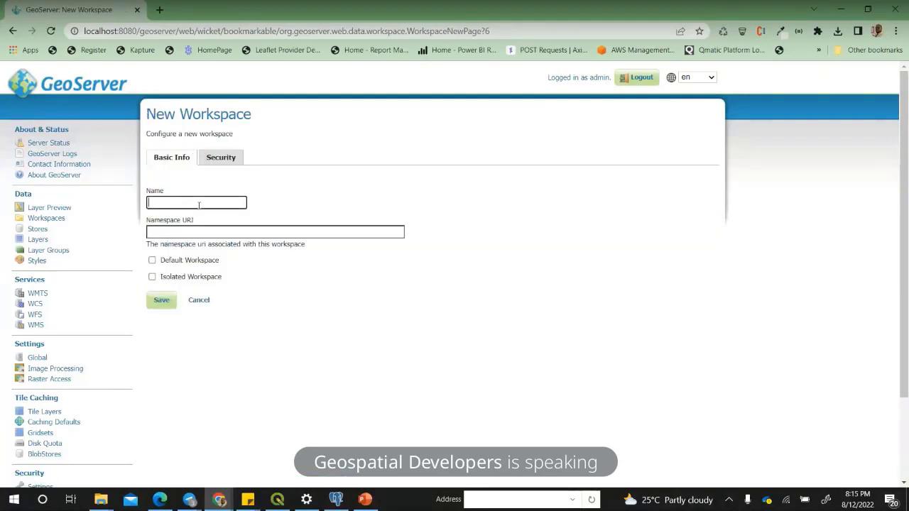
{"action": "type", "text": "geospatial"}
{"action": "left_click", "coordinate": [191, 228]}
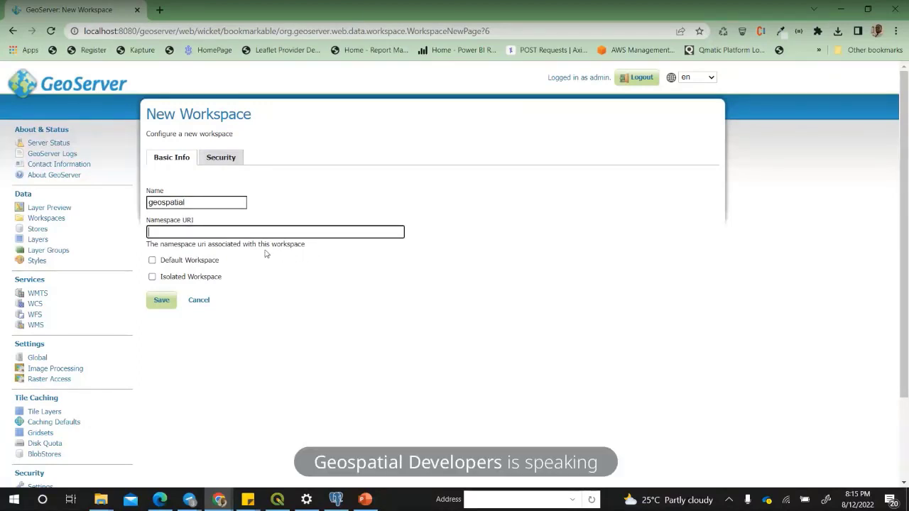
{"action": "left_click", "coordinate": [162, 300]}
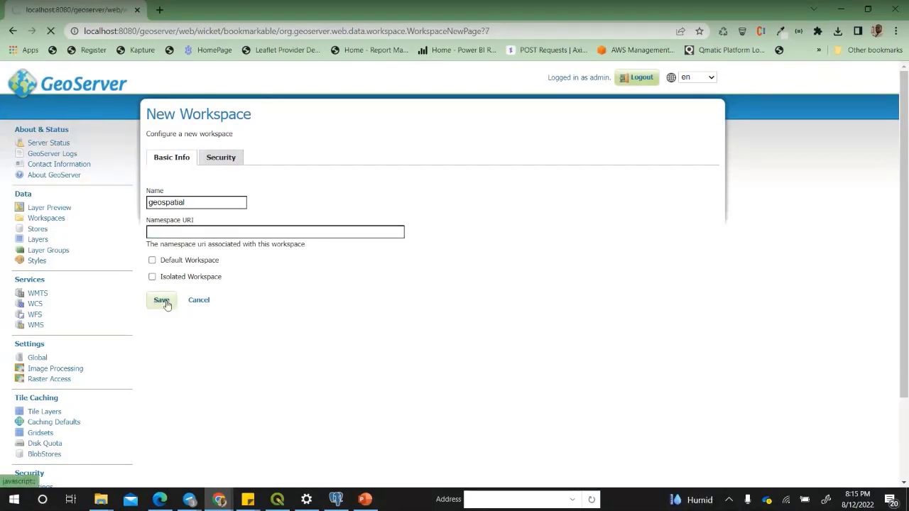
Step: Copy the workspace name geospatial into the Namespace URI and save the new workspace
{"action": "left_click_drag", "start_coordinate": [194, 235], "coordinate": [117, 210]}
{"action": "key", "text": "ctrl+c"}
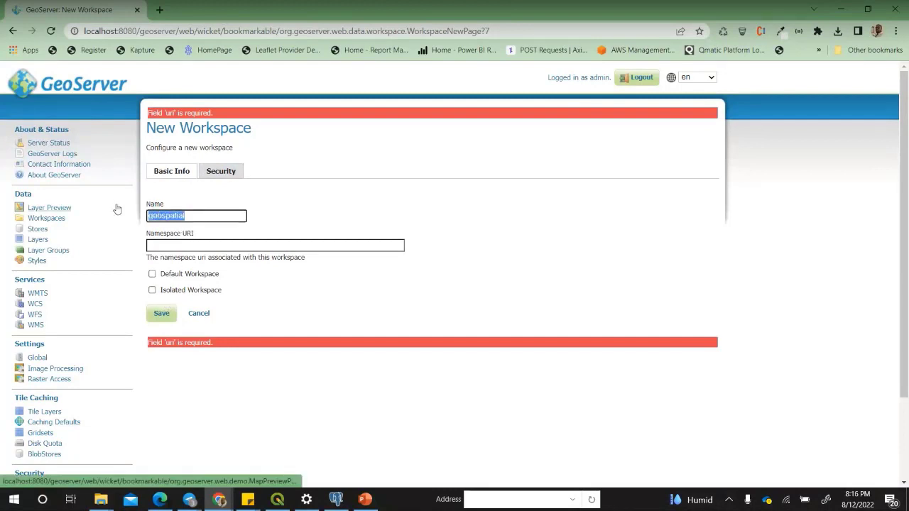
{"action": "left_click", "coordinate": [165, 245]}
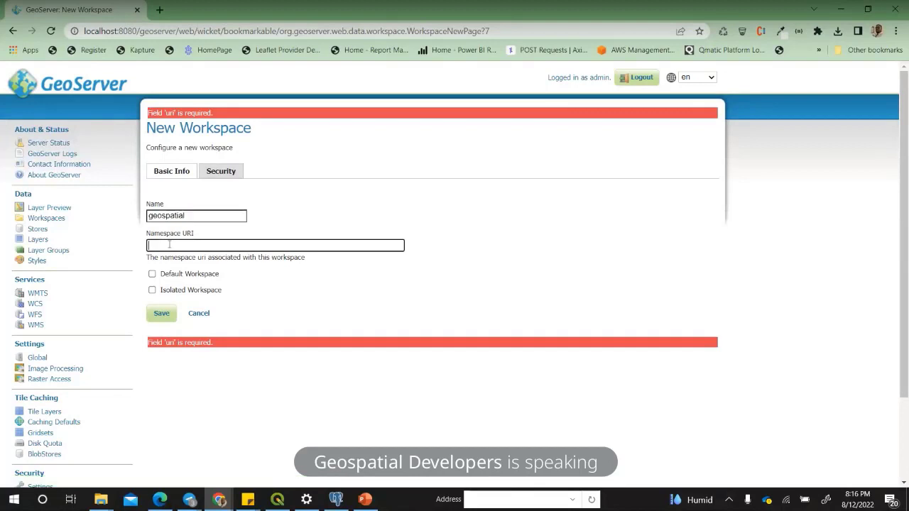
{"action": "key", "text": "ctrl+v"}
{"action": "left_click", "coordinate": [162, 314]}
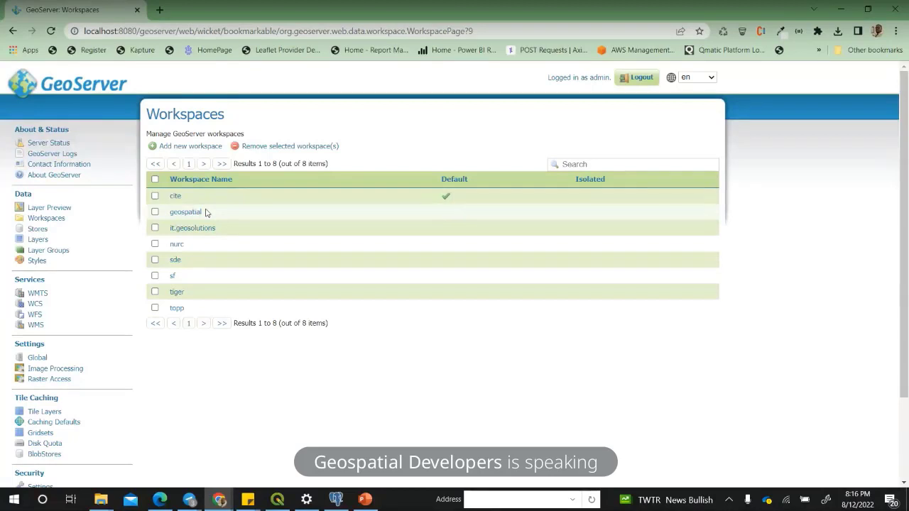
Step: Open GeoServer's list of data stores and begin adding a new store
{"action": "left_click", "coordinate": [37, 230]}
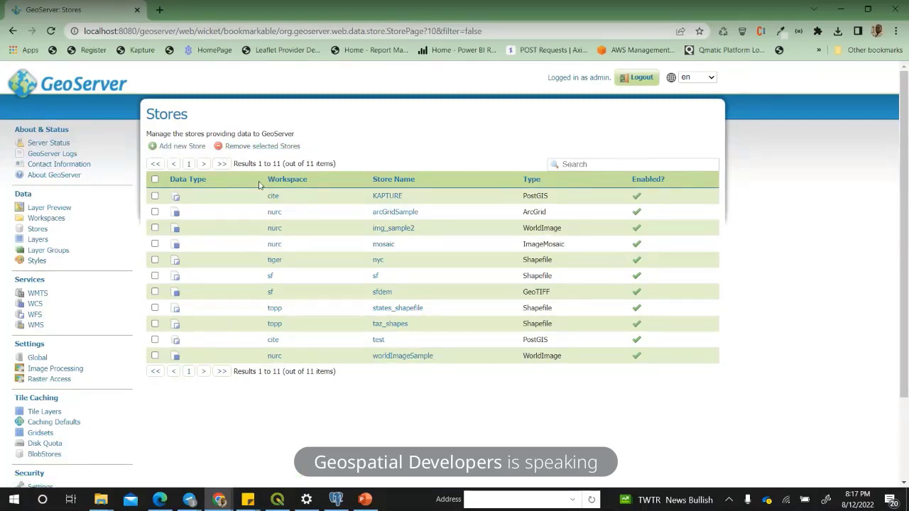
{"action": "left_click", "coordinate": [617, 164]}
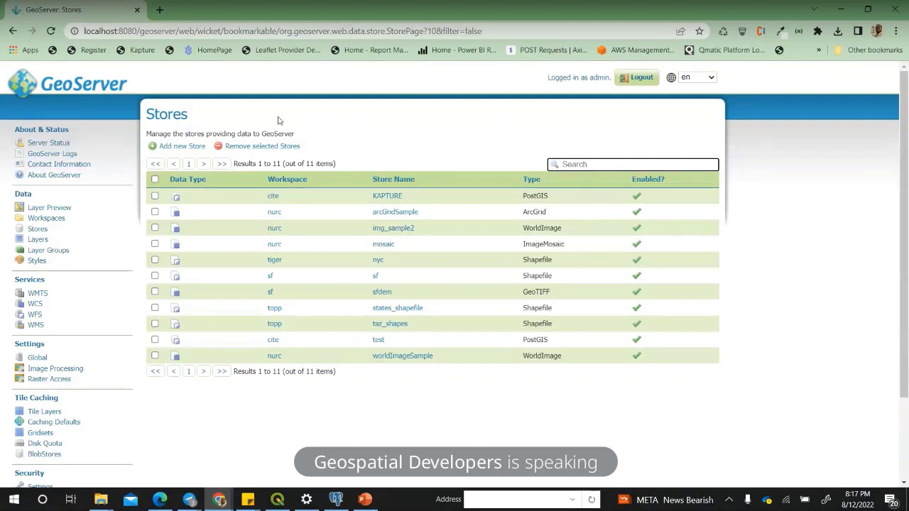
{"action": "left_click", "coordinate": [172, 148]}
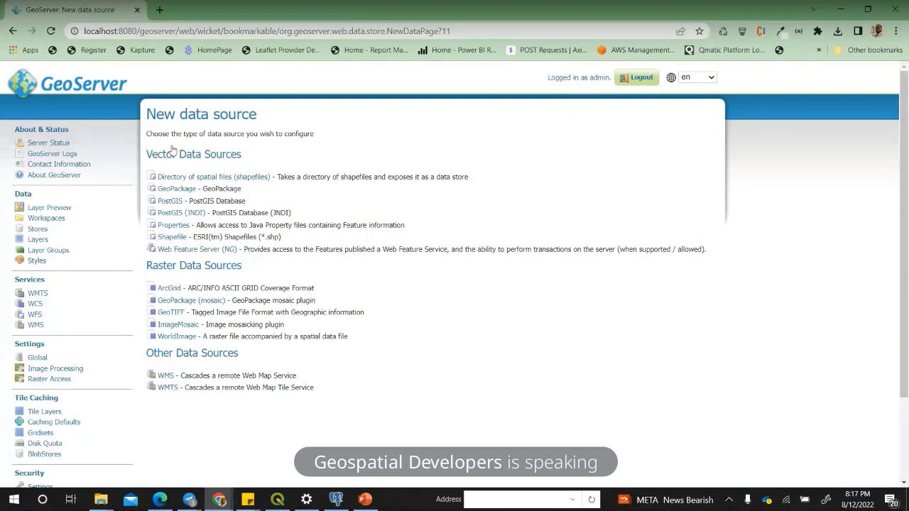
{"action": "left_click", "coordinate": [170, 203]}
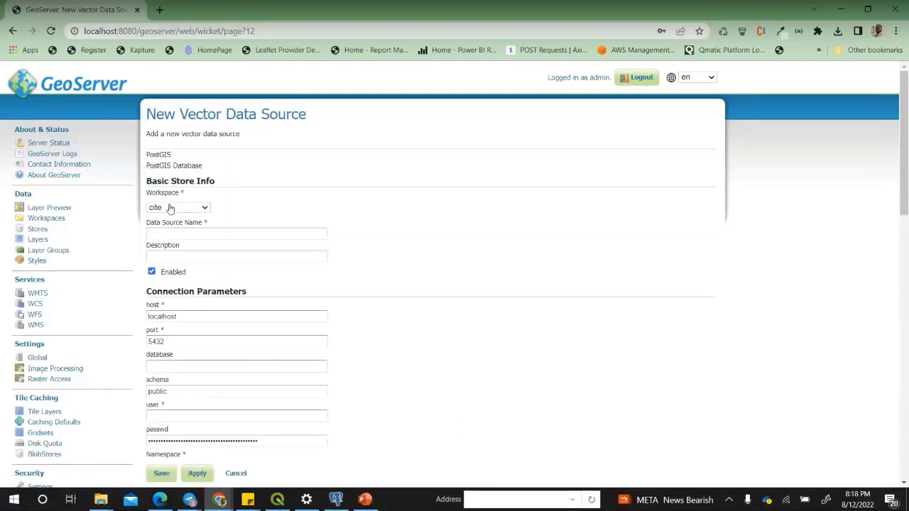
{"action": "left_click", "coordinate": [13, 31]}
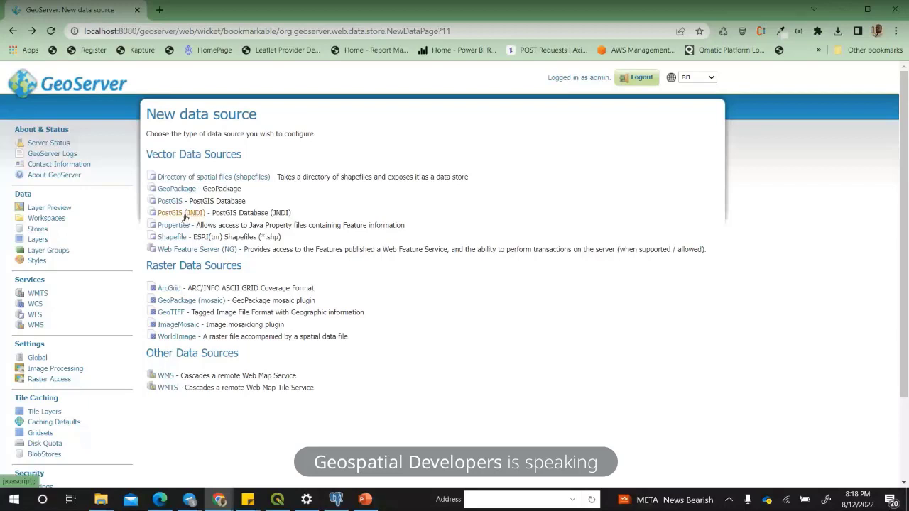
{"action": "left_click_drag", "start_coordinate": [184, 219], "coordinate": [172, 206]}
{"action": "left_click", "coordinate": [170, 191]}
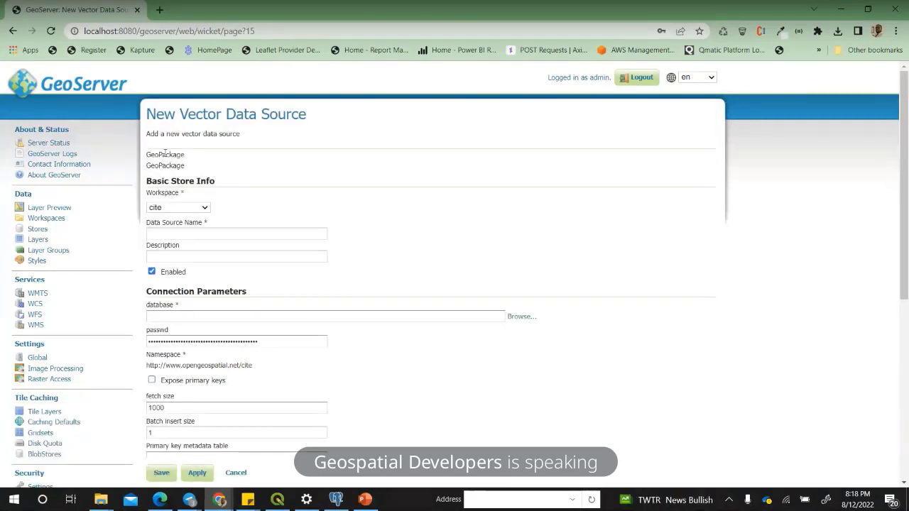
{"action": "left_click", "coordinate": [12, 31]}
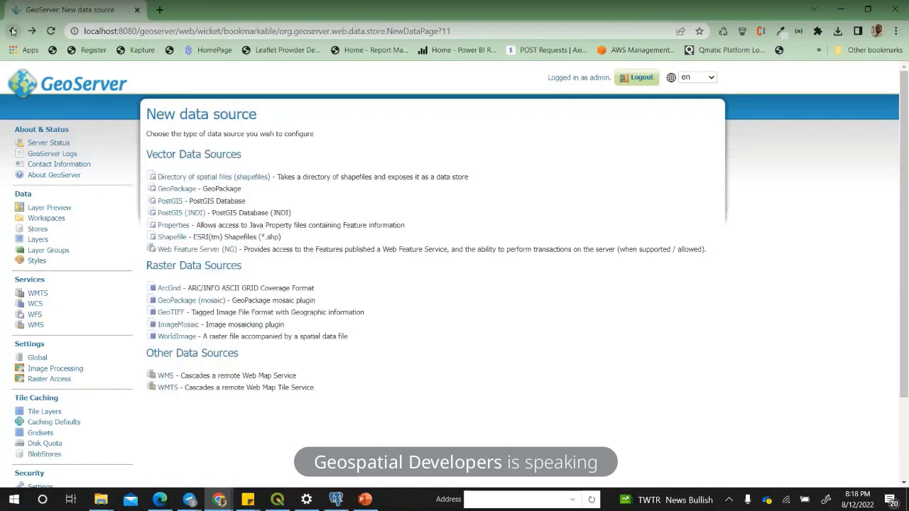
Step: Choose PostGIS as the new data source type and assign the store to the geospatial workspace
{"action": "left_click", "coordinate": [167, 201]}
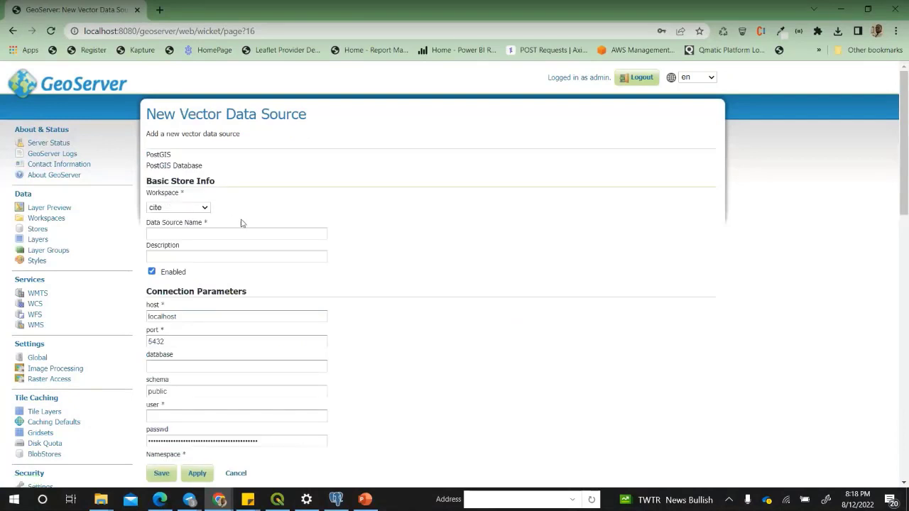
{"action": "scroll", "coordinate": [348, 227], "scroll_direction": "down", "scroll_amount": 1}
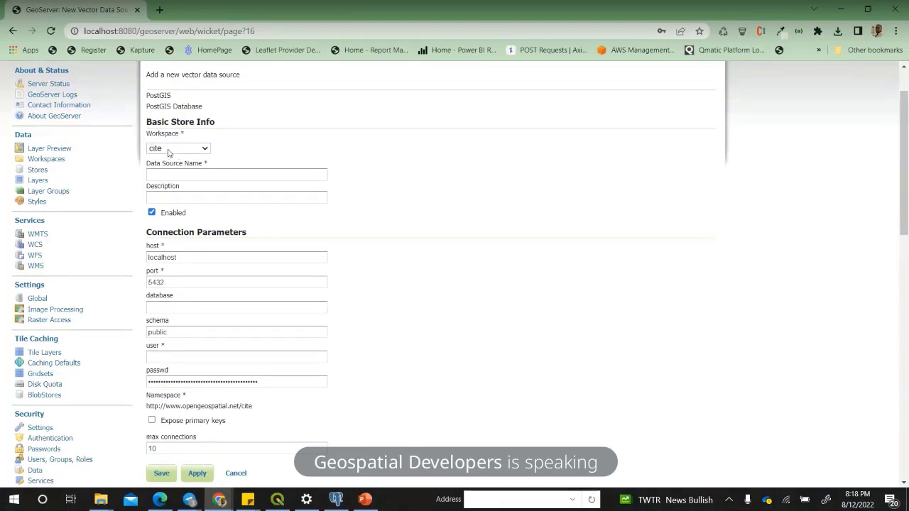
{"action": "left_click", "coordinate": [207, 150]}
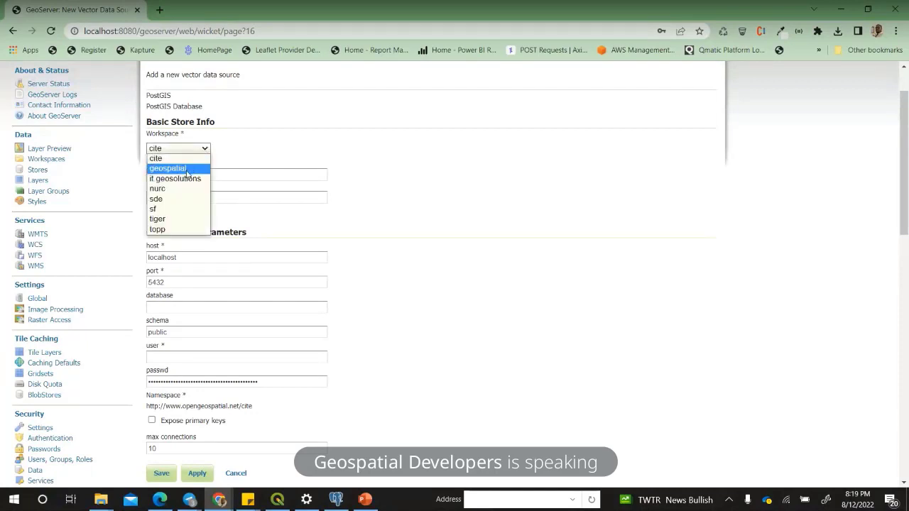
{"action": "left_click", "coordinate": [188, 170]}
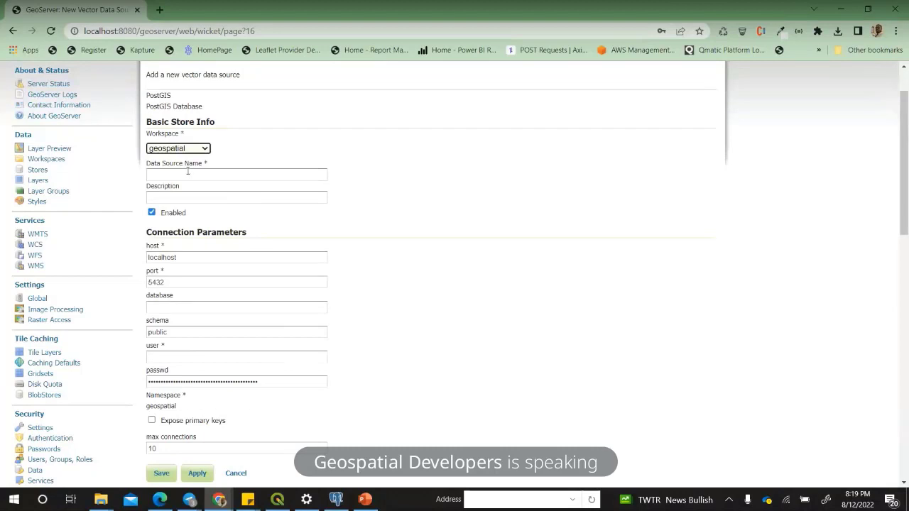
Step: Name the new PostGIS data source WEBGIS_DB
{"action": "left_click", "coordinate": [189, 175]}
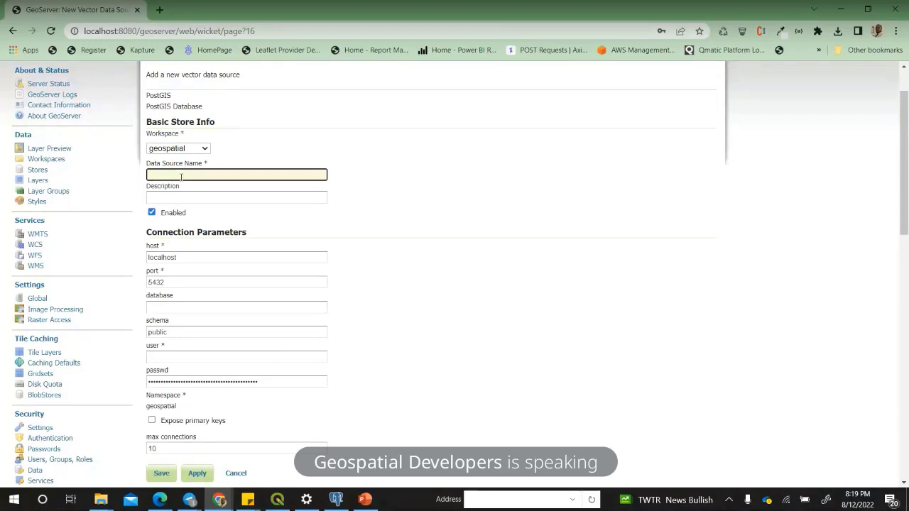
{"action": "type", "text": "WEB"}
{"action": "type", "text": "GIS"}
{"action": "type", "text": "_"}
{"action": "type", "text": "DR"}
{"action": "left_click", "coordinate": [384, 153]}
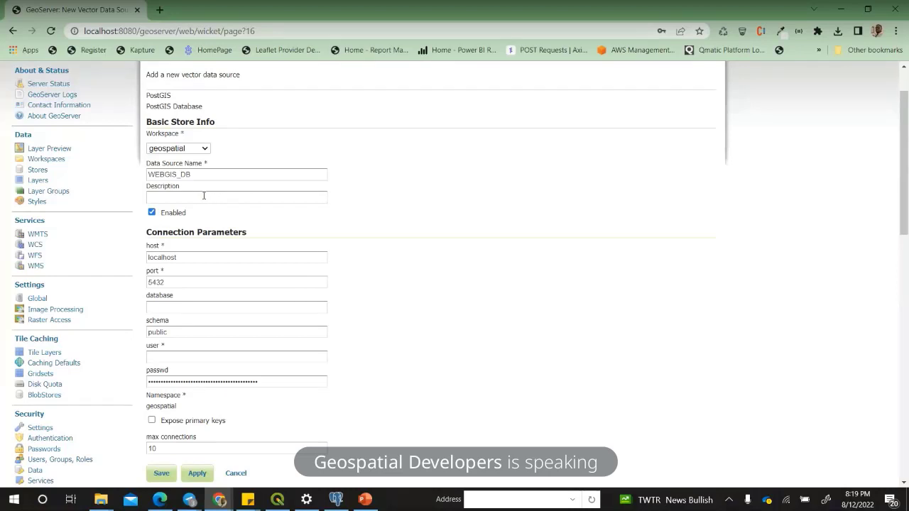
Step: Set the store's connection database to WEBGIS and check that name against the database tree in pgAdmin
{"action": "left_click", "coordinate": [204, 197]}
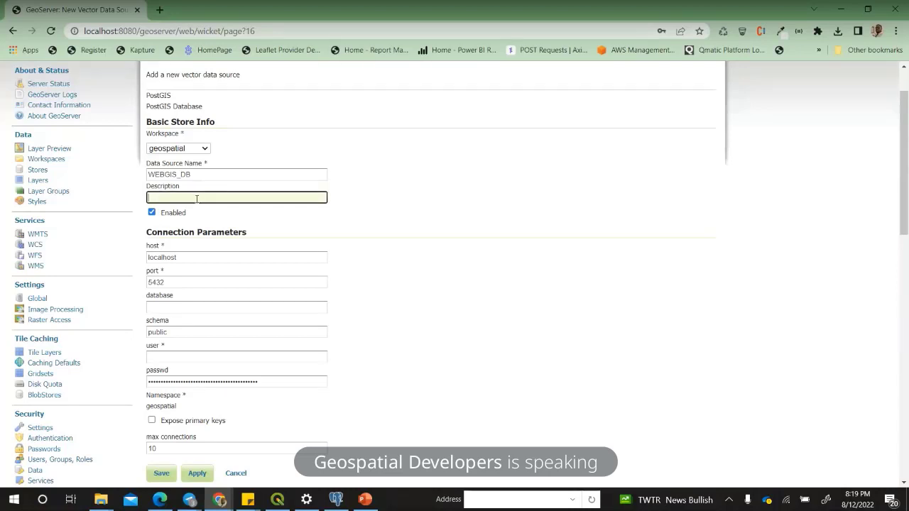
{"action": "left_click", "coordinate": [249, 209]}
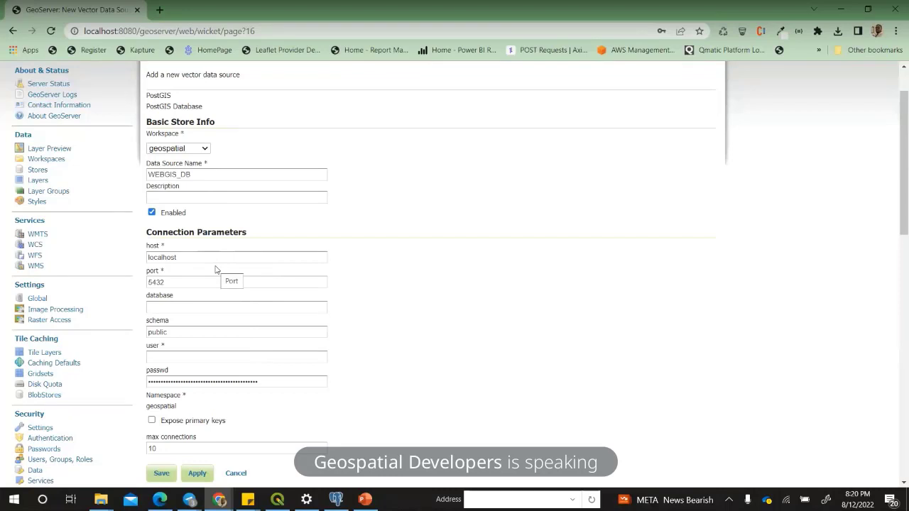
{"action": "left_click", "coordinate": [191, 257]}
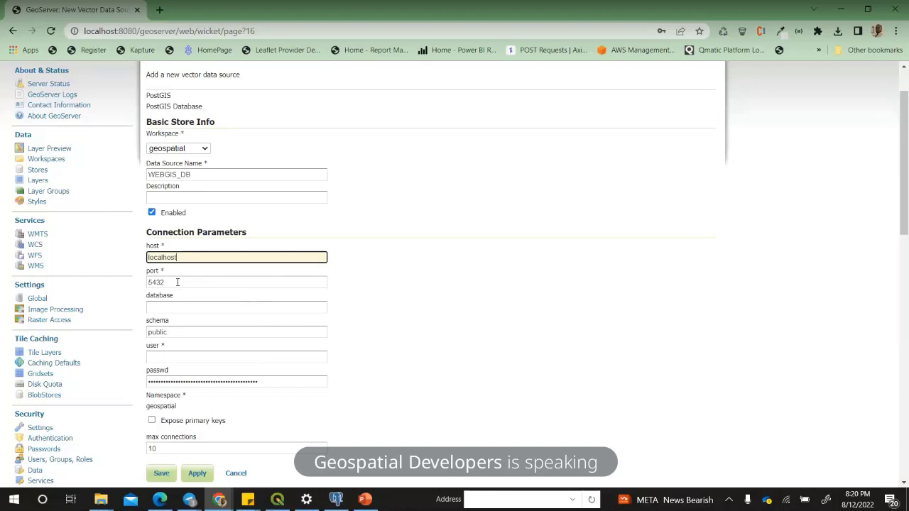
{"action": "left_click", "coordinate": [179, 283]}
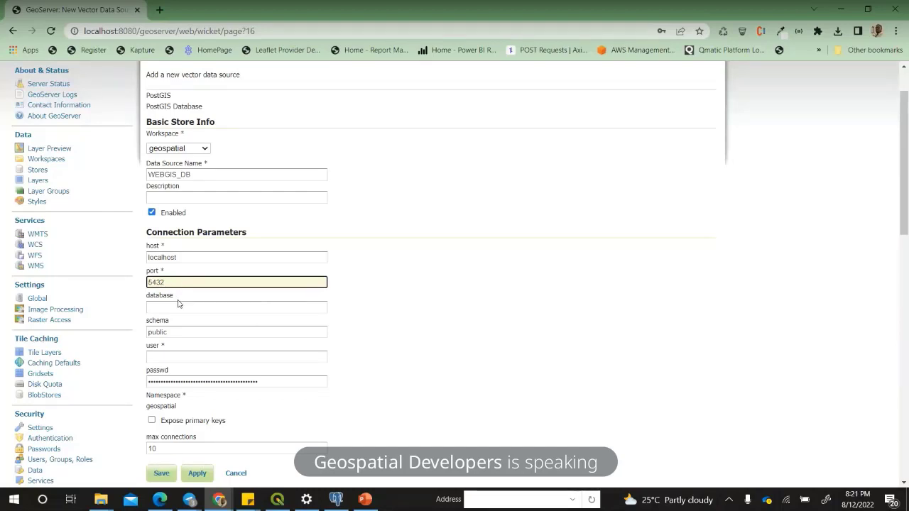
{"action": "left_click", "coordinate": [179, 311]}
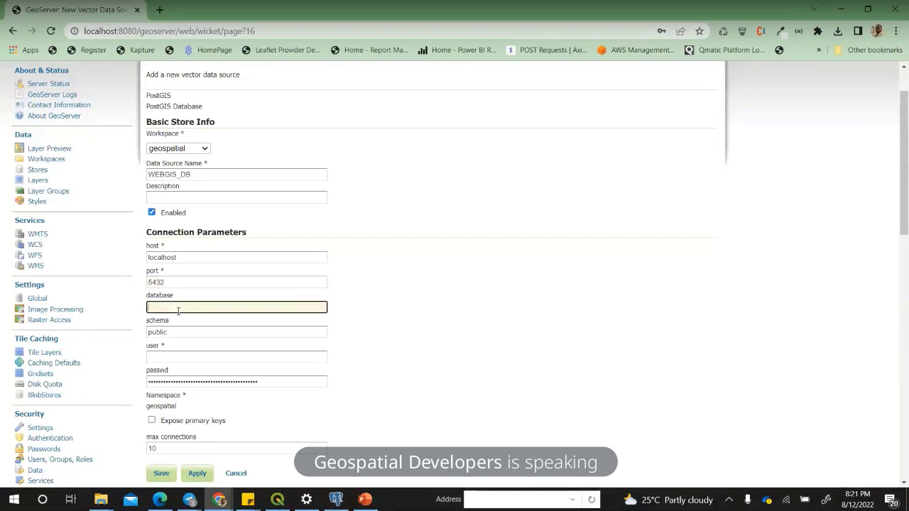
{"action": "type", "text": "WEBGIS"}
{"action": "left_click", "coordinate": [336, 500]}
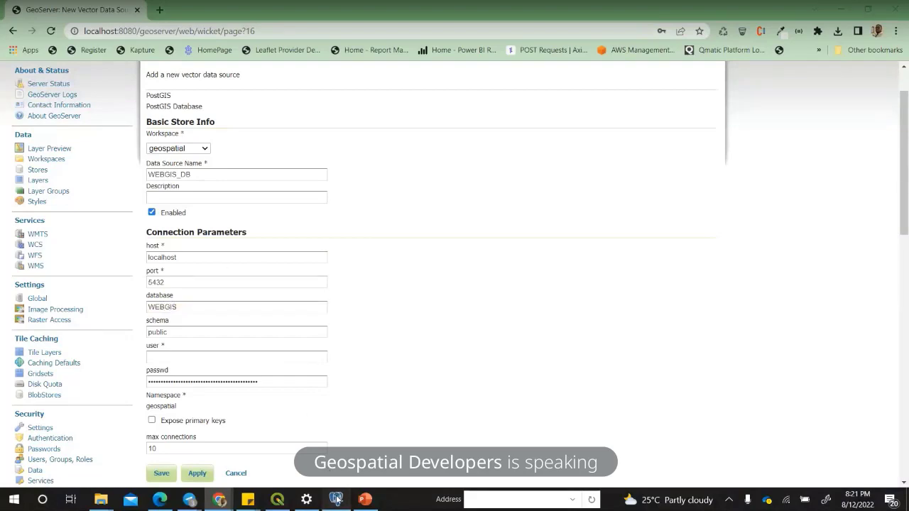
{"action": "scroll", "coordinate": [152, 236], "scroll_direction": "up", "scroll_amount": 4}
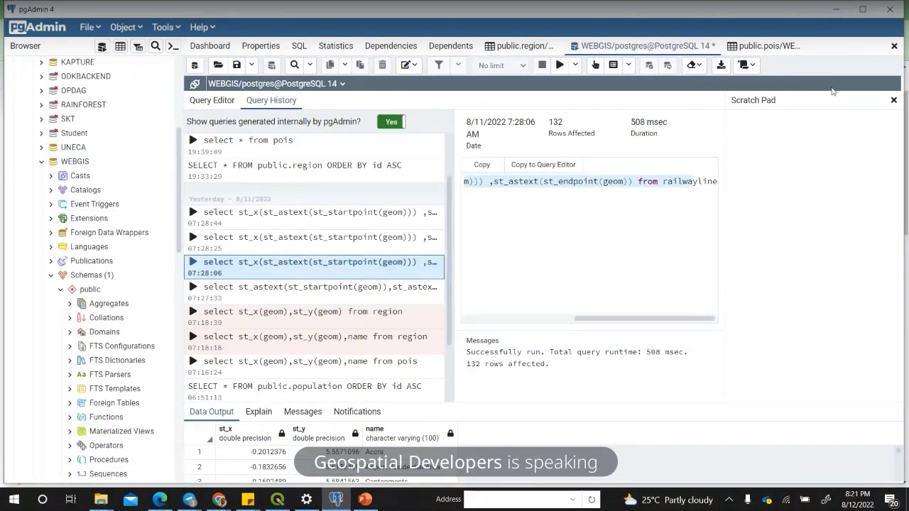
{"action": "left_click", "coordinate": [837, 9]}
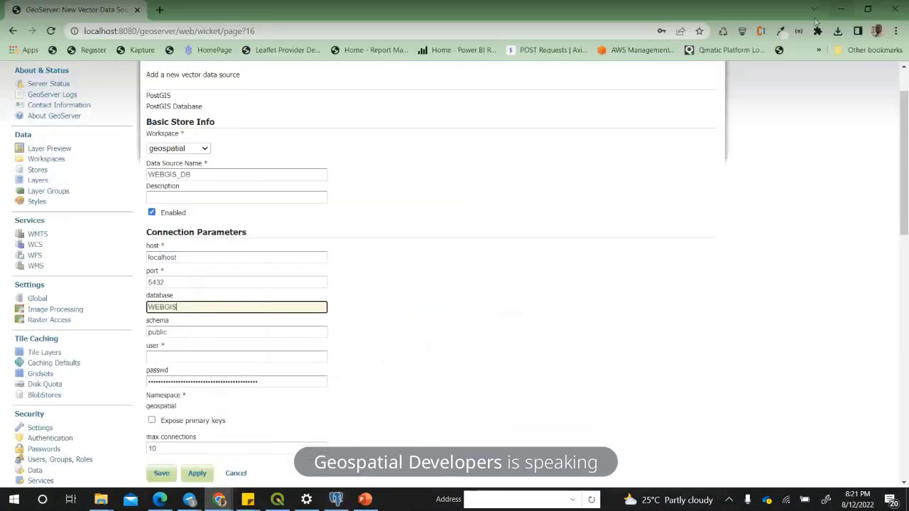
Step: Set the database user in the store's connection parameters to postgres, keeping the public schema
{"action": "scroll", "coordinate": [272, 328], "scroll_direction": "down", "scroll_amount": 2}
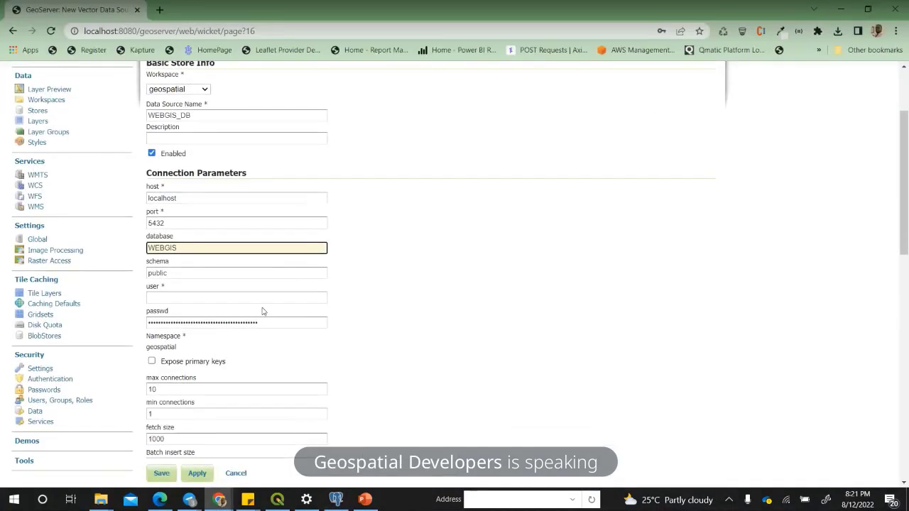
{"action": "left_click", "coordinate": [263, 301]}
{"action": "left_click", "coordinate": [275, 275]}
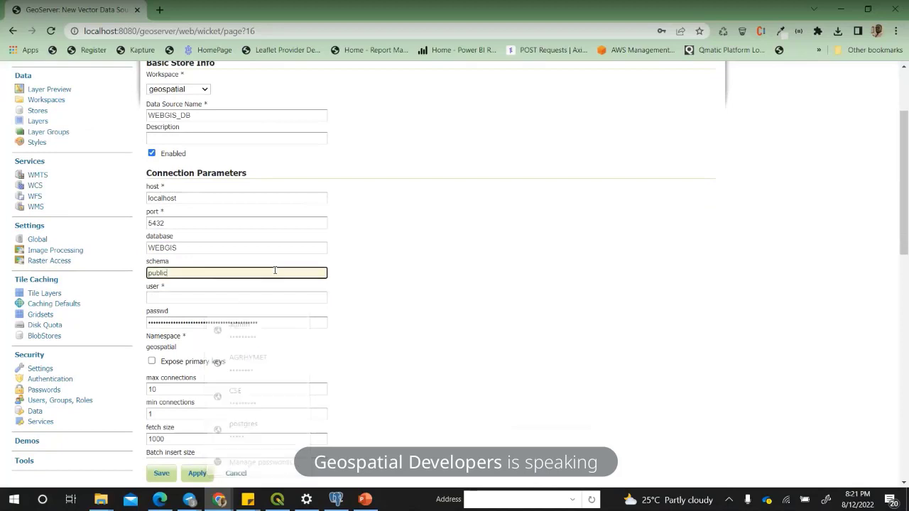
{"action": "left_click", "coordinate": [246, 313]}
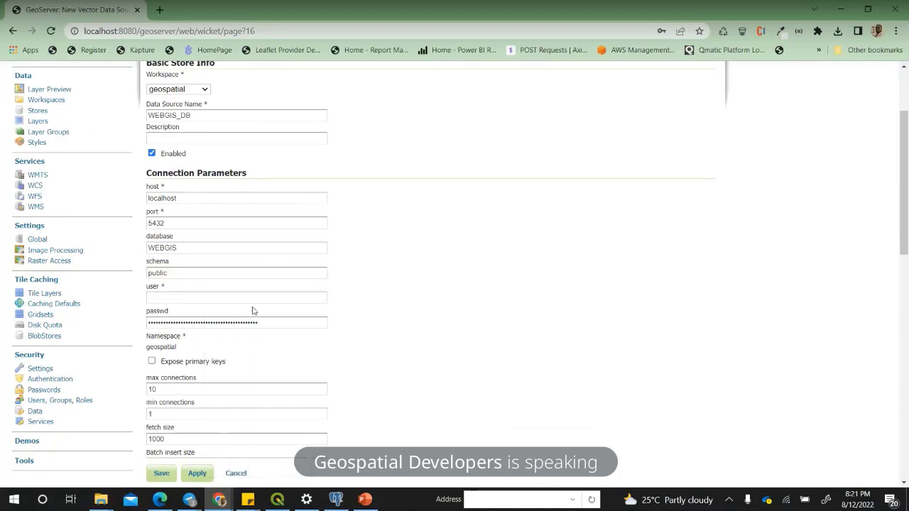
{"action": "left_click", "coordinate": [262, 302]}
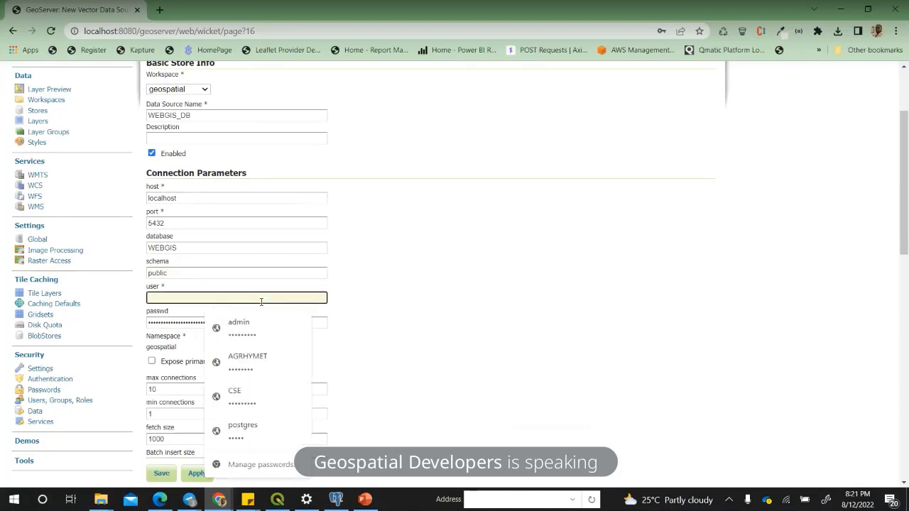
{"action": "type", "text": "o"}
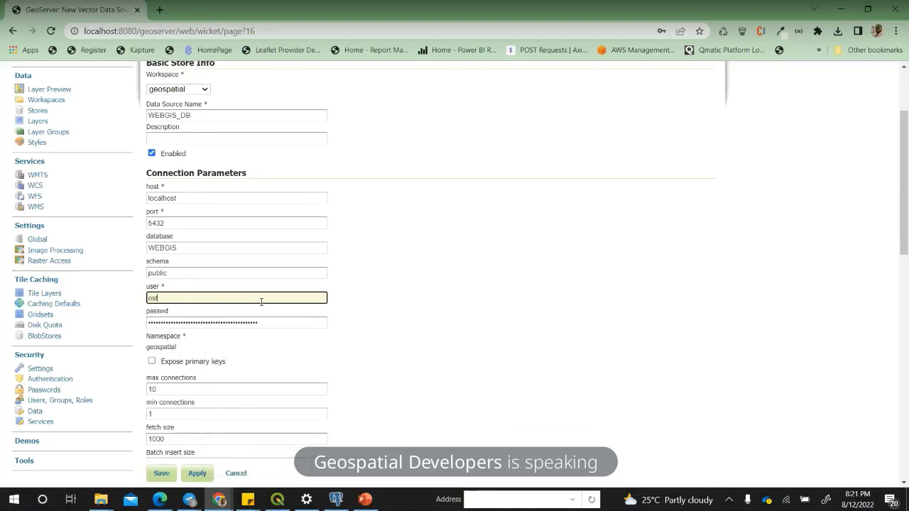
{"action": "key", "text": "BackSpace"}
{"action": "type", "text": "pos"}
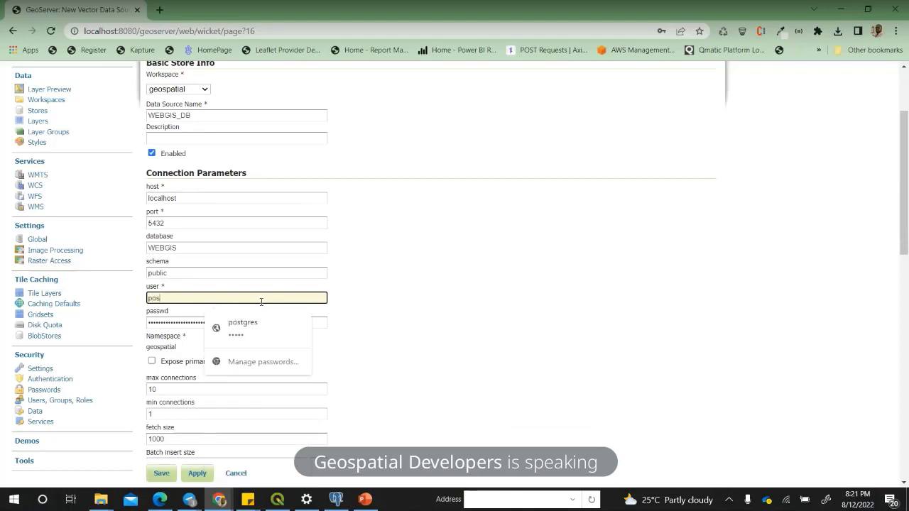
{"action": "type", "text": "tgres"}
{"action": "left_click", "coordinate": [353, 282]}
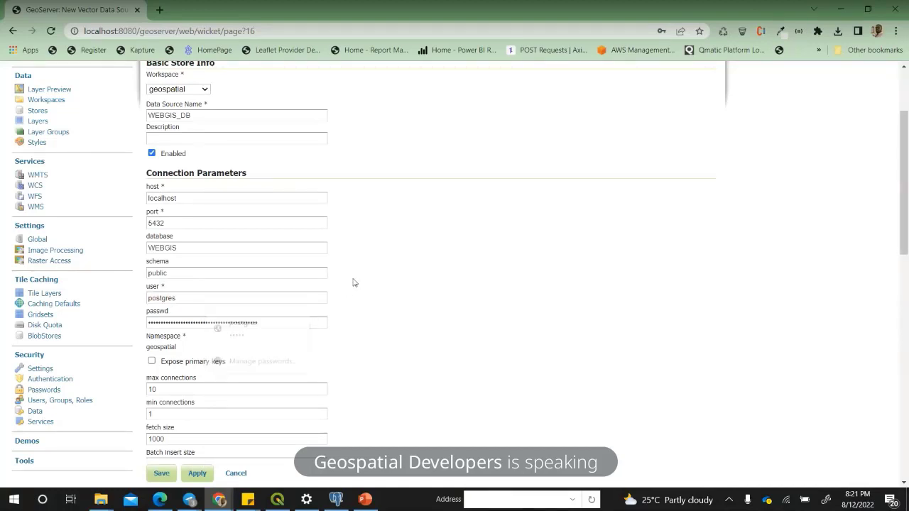
Step: Replace the prefilled password in the store's connection parameters with the database user's password
{"action": "left_click_drag", "start_coordinate": [272, 326], "coordinate": [112, 310]}
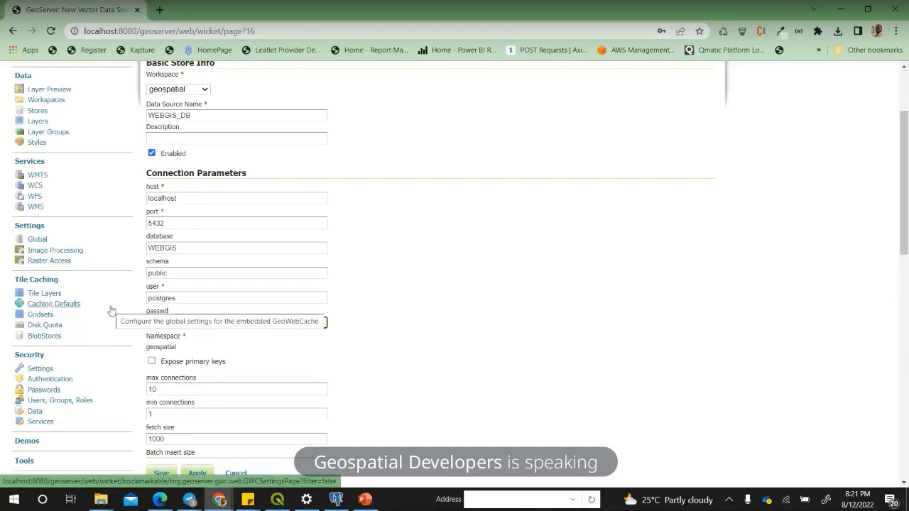
{"action": "type", "text": "•"}
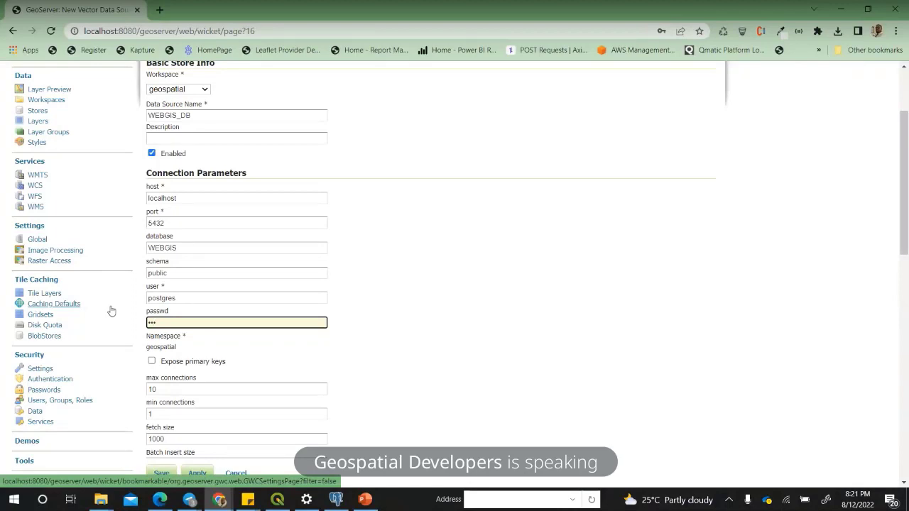
{"action": "key", "text": "BackSpace"}
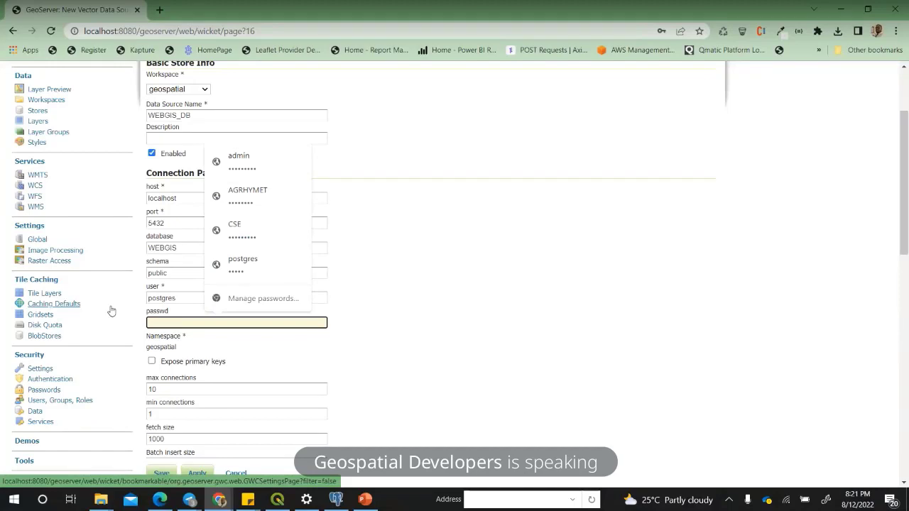
{"action": "type", "text": "•••"}
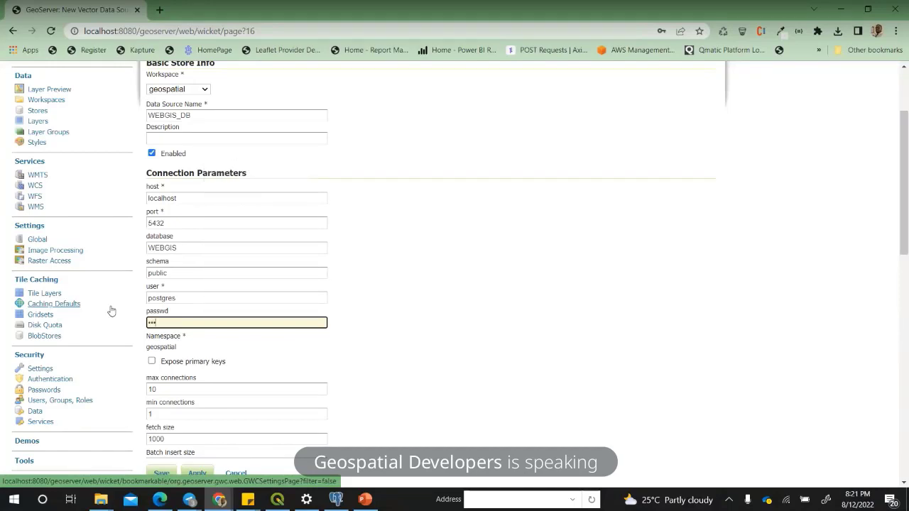
{"action": "type", "text": "•••••••"}
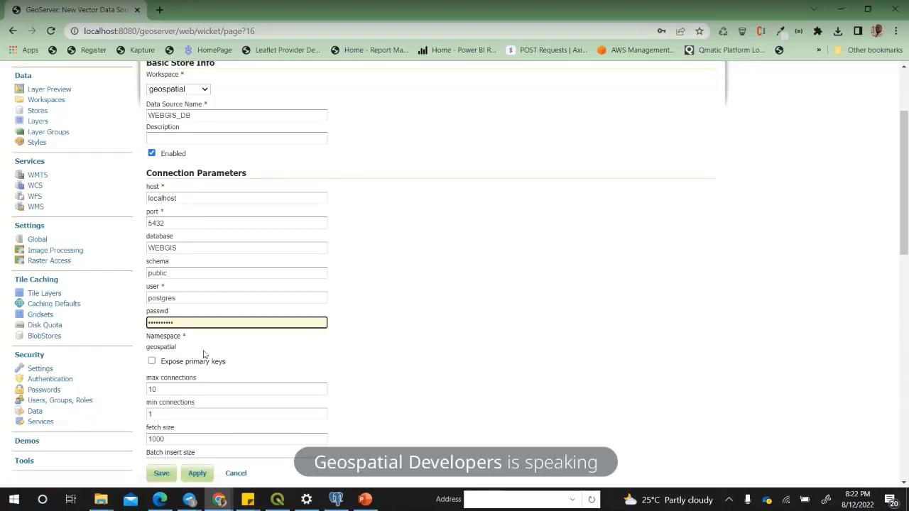
Step: Save the WEBGIS_DB store with its remaining connection parameters at their defaults and decline the browser's offer to update the saved password
{"action": "scroll", "coordinate": [316, 407], "scroll_direction": "down", "scroll_amount": 1}
{"action": "scroll", "coordinate": [316, 407], "scroll_direction": "down", "scroll_amount": 3}
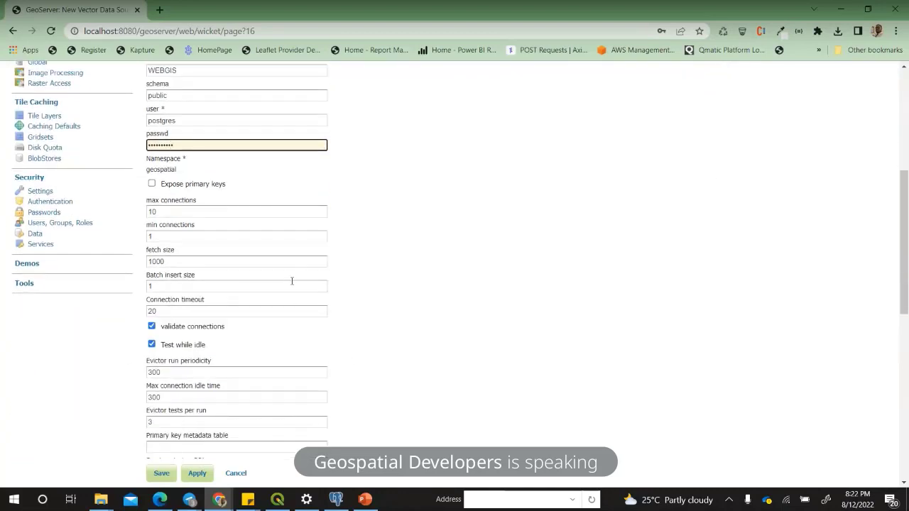
{"action": "scroll", "coordinate": [280, 348], "scroll_direction": "down", "scroll_amount": 3}
{"action": "scroll", "coordinate": [279, 354], "scroll_direction": "down", "scroll_amount": 3}
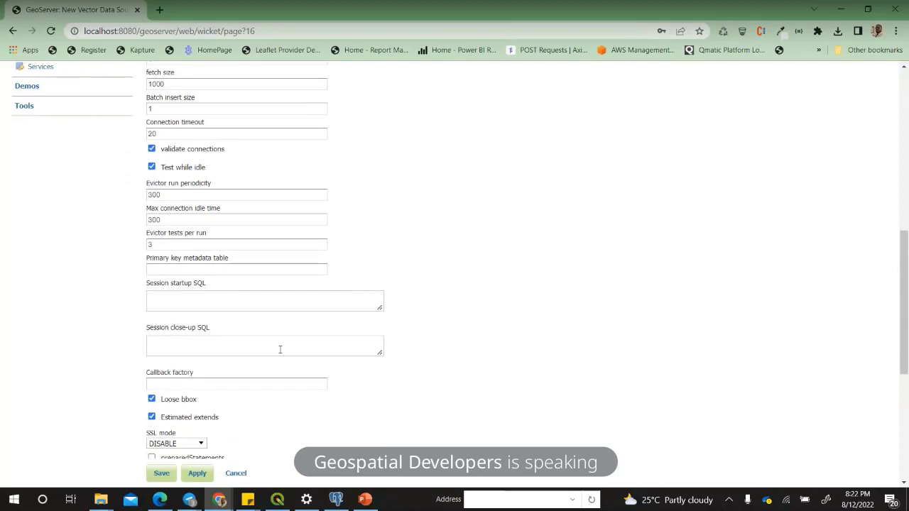
{"action": "scroll", "coordinate": [280, 354], "scroll_direction": "down", "scroll_amount": 1}
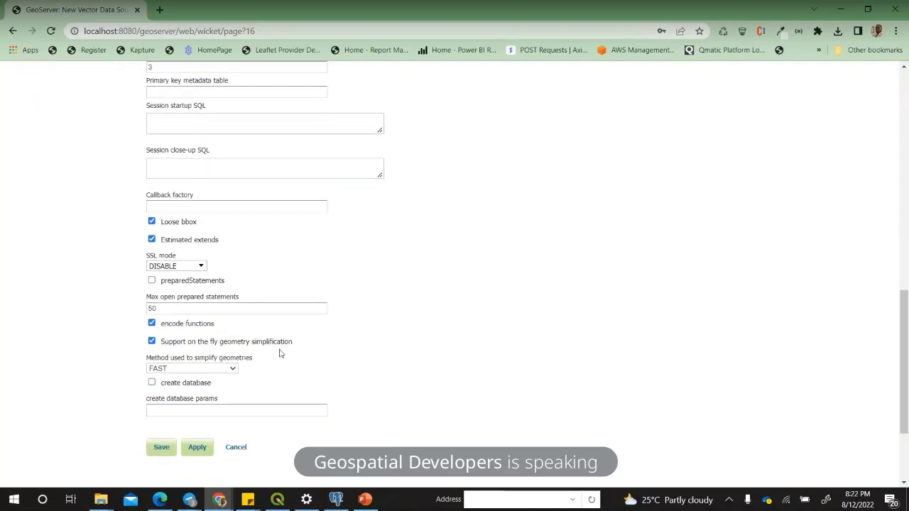
{"action": "scroll", "coordinate": [311, 324], "scroll_direction": "up", "scroll_amount": 3}
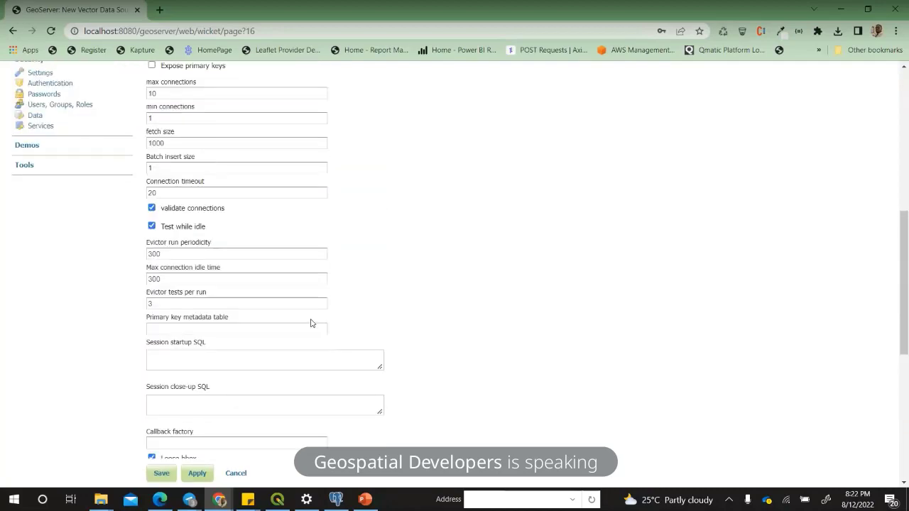
{"action": "scroll", "coordinate": [311, 323], "scroll_direction": "up", "scroll_amount": 3}
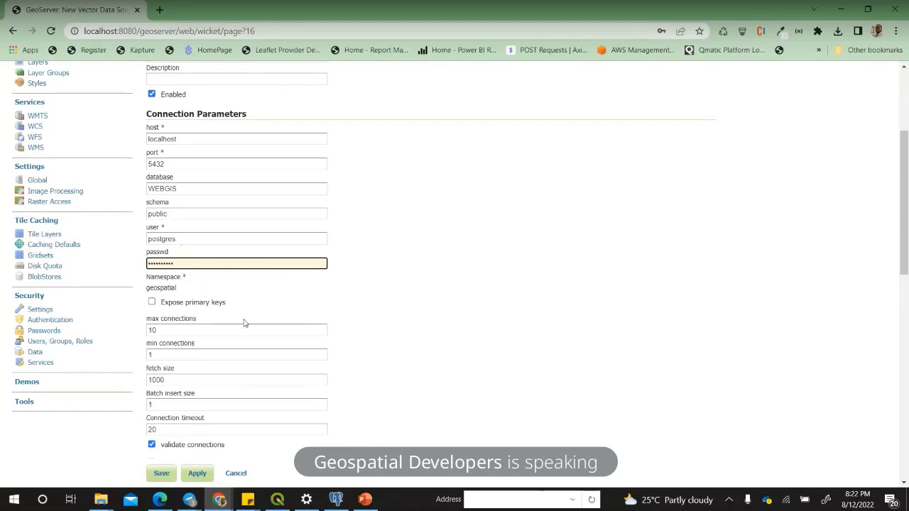
{"action": "scroll", "coordinate": [244, 324], "scroll_direction": "down", "scroll_amount": 2}
{"action": "scroll", "coordinate": [213, 296], "scroll_direction": "down", "scroll_amount": 2}
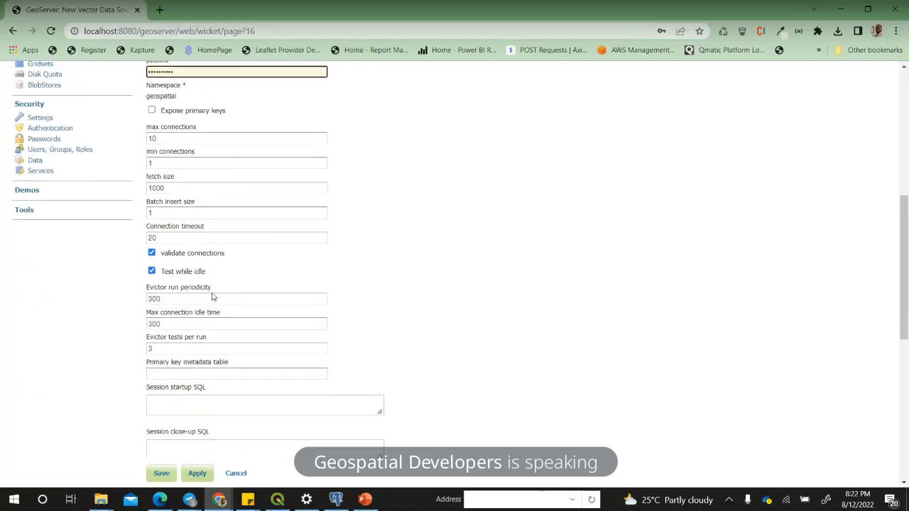
{"action": "scroll", "coordinate": [223, 335], "scroll_direction": "down", "scroll_amount": 6}
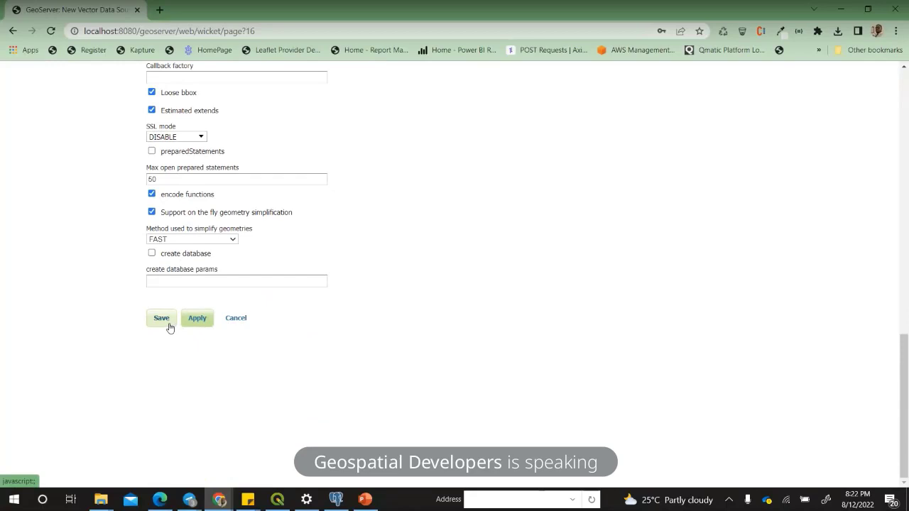
{"action": "left_click", "coordinate": [169, 325]}
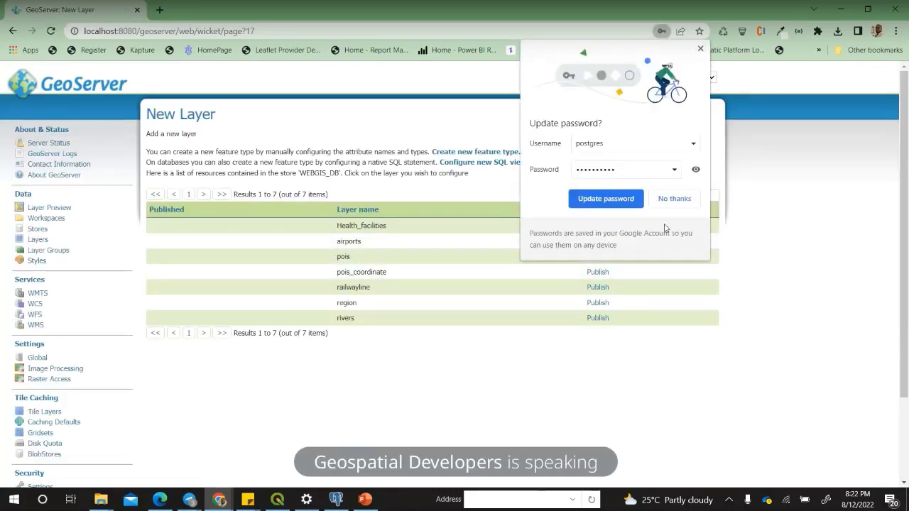
{"action": "left_click", "coordinate": [672, 202]}
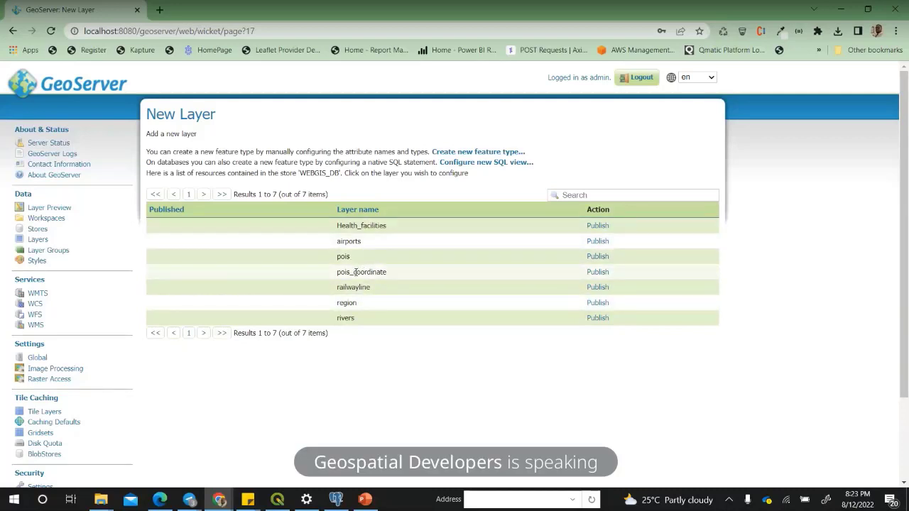
Step: Open the list of stores and check the WEBGIS_DB entry in the geospatial workspace
{"action": "left_click", "coordinate": [38, 231]}
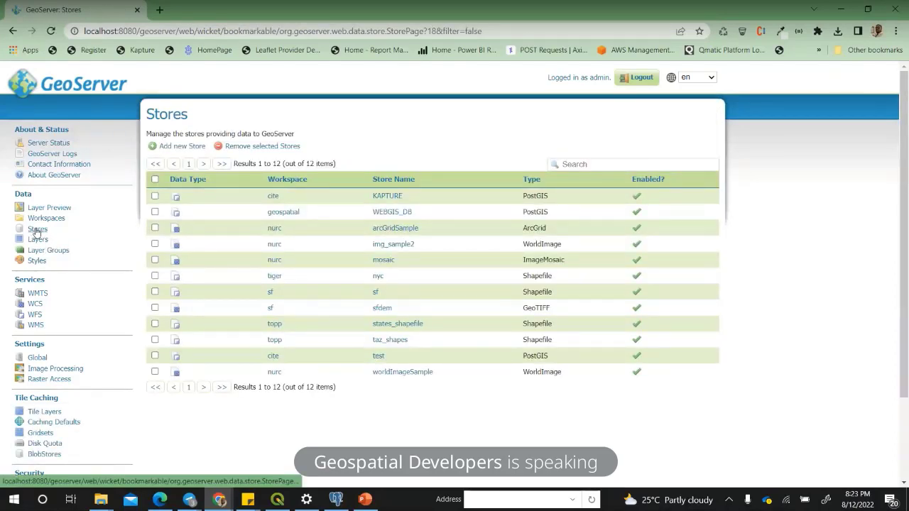
{"action": "left_click", "coordinate": [37, 230]}
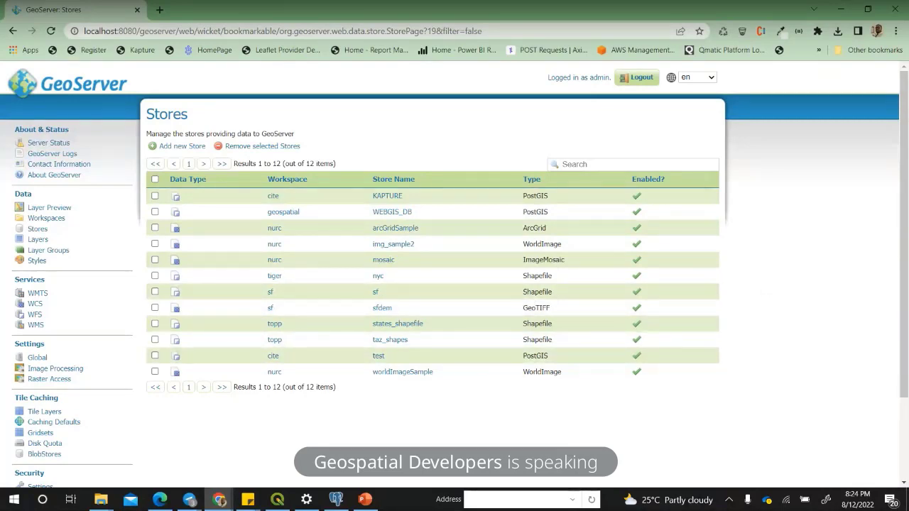
{"action": "key", "text": "alt+Tab"}
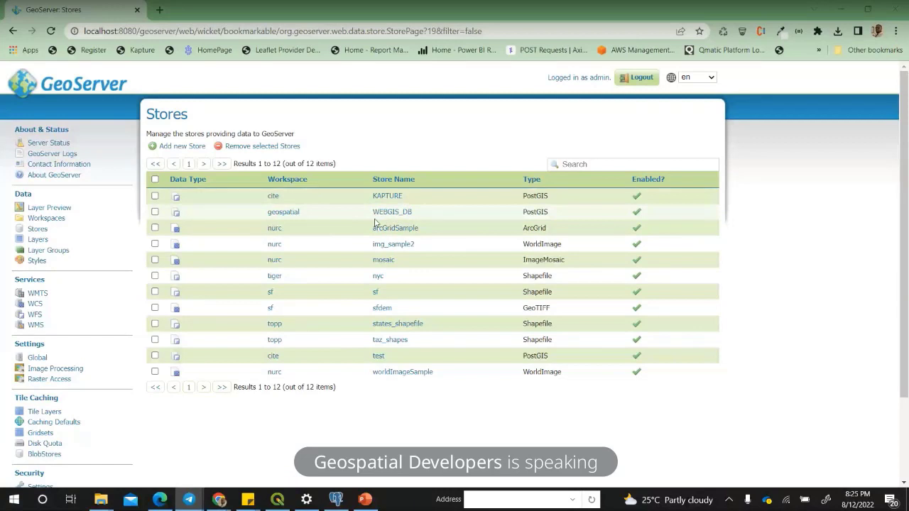
Step: Add a new layer from the geospatial:WEBGIS_DB store and choose the region table for publishing
{"action": "left_click", "coordinate": [39, 243]}
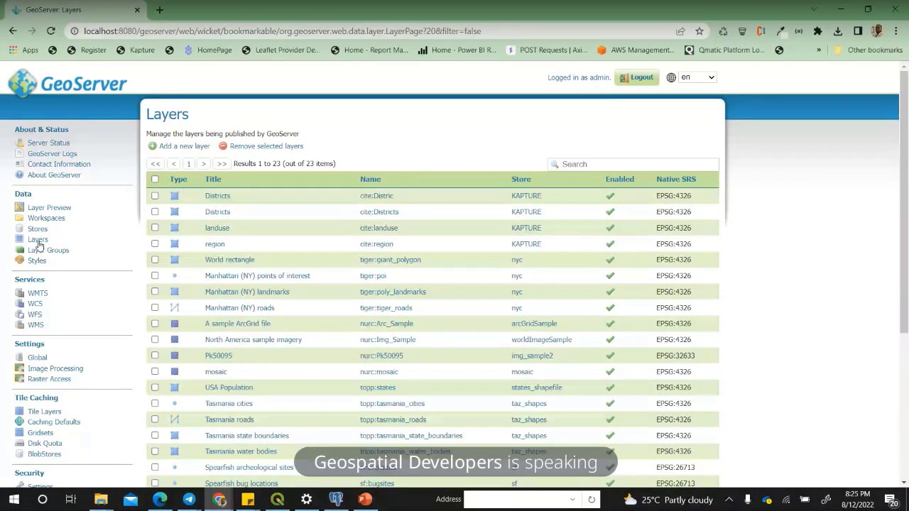
{"action": "left_click", "coordinate": [183, 146]}
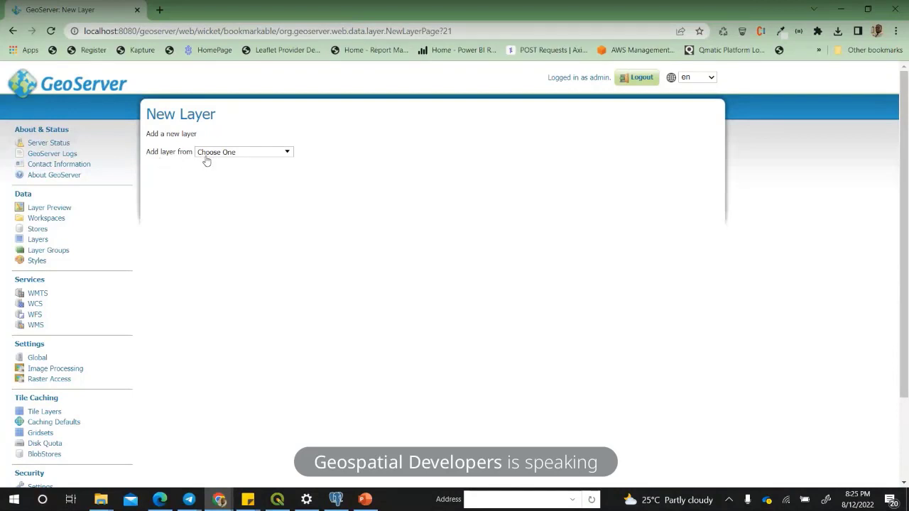
{"action": "left_click", "coordinate": [229, 153]}
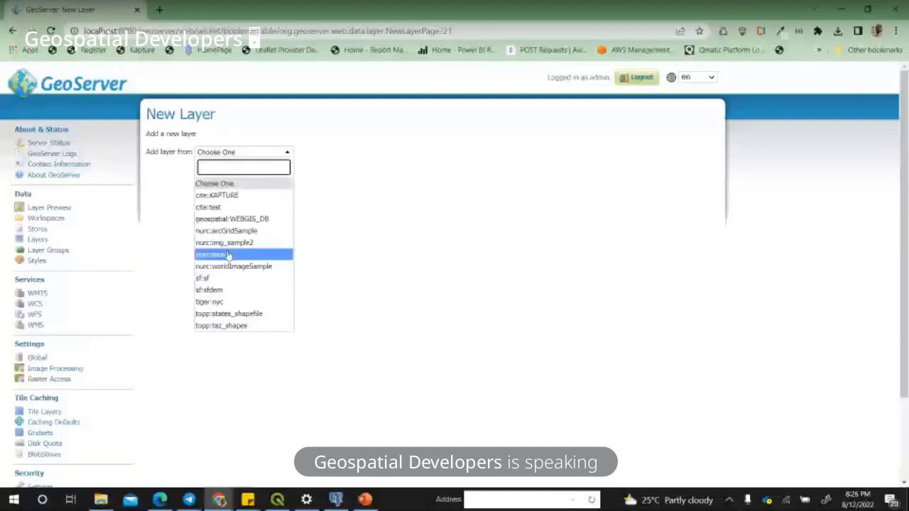
{"action": "left_click", "coordinate": [250, 223]}
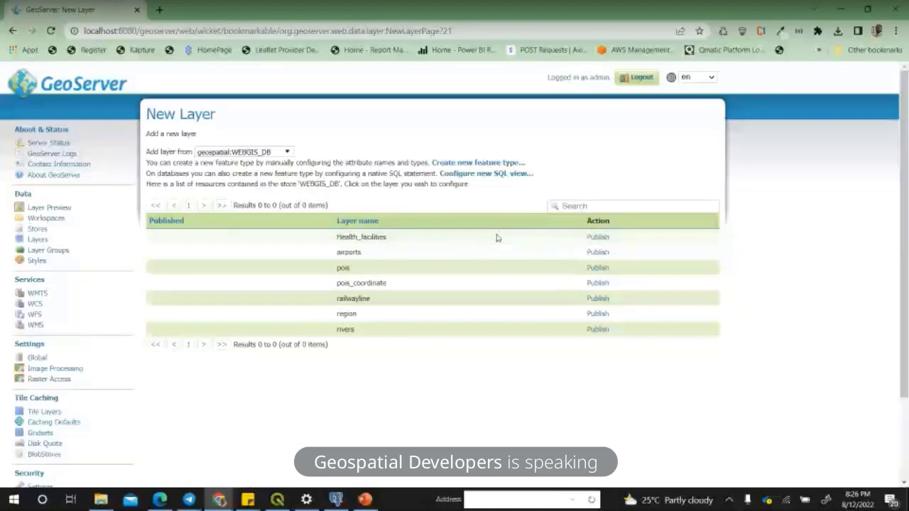
{"action": "left_click", "coordinate": [599, 316]}
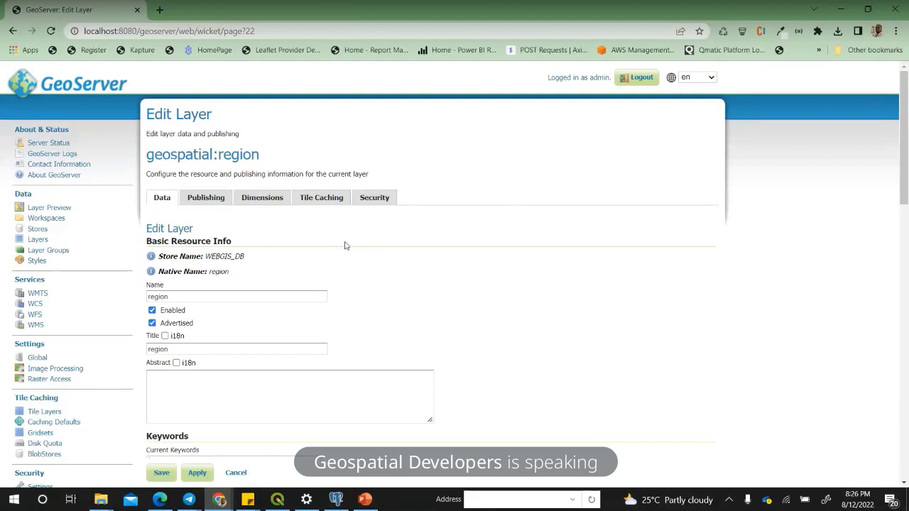
Step: Examine the region layer's data settings, including its keywords, coordinate reference systems and bounding boxes
{"action": "scroll", "coordinate": [393, 196], "scroll_direction": "down", "scroll_amount": 1}
{"action": "scroll", "coordinate": [392, 196], "scroll_direction": "up", "scroll_amount": 1}
{"action": "scroll", "coordinate": [363, 268], "scroll_direction": "down", "scroll_amount": 2}
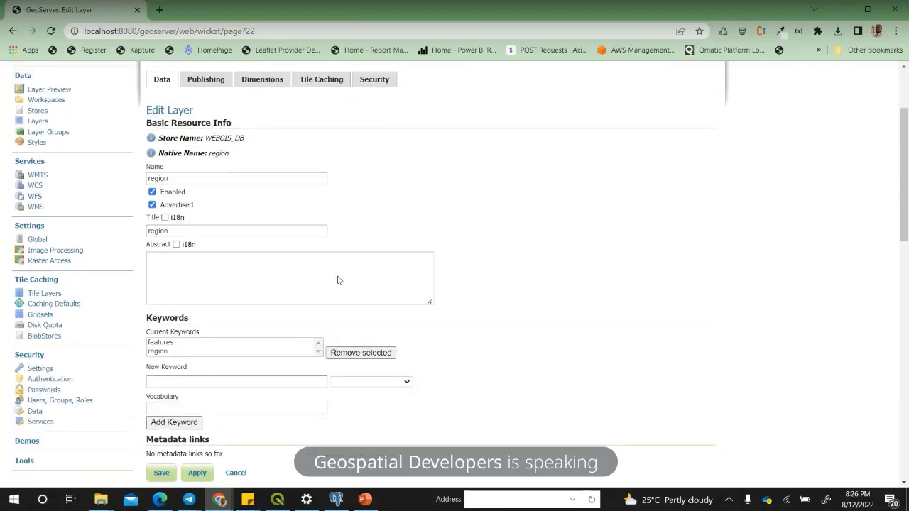
{"action": "scroll", "coordinate": [341, 271], "scroll_direction": "up", "scroll_amount": 1}
{"action": "scroll", "coordinate": [341, 271], "scroll_direction": "down", "scroll_amount": 4}
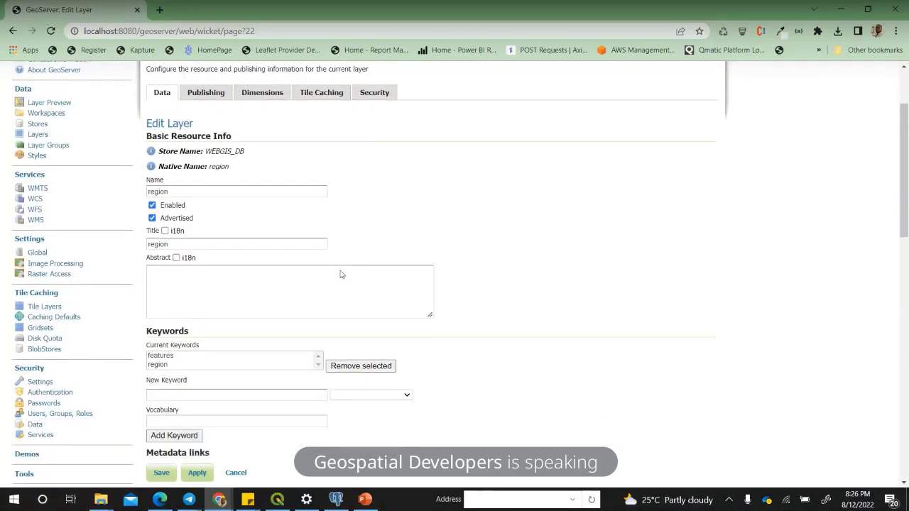
{"action": "scroll", "coordinate": [344, 262], "scroll_direction": "down", "scroll_amount": 8}
{"action": "scroll", "coordinate": [347, 256], "scroll_direction": "up", "scroll_amount": 5}
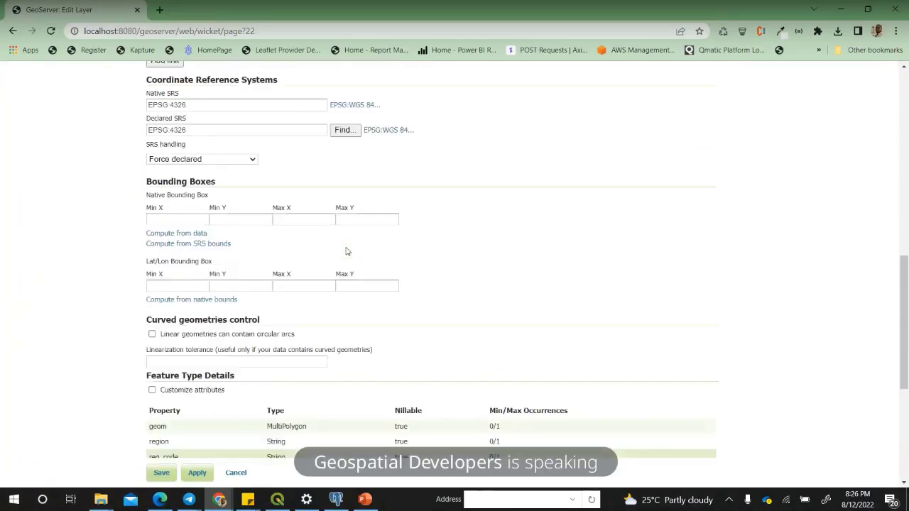
{"action": "scroll", "coordinate": [348, 251], "scroll_direction": "up", "scroll_amount": 3}
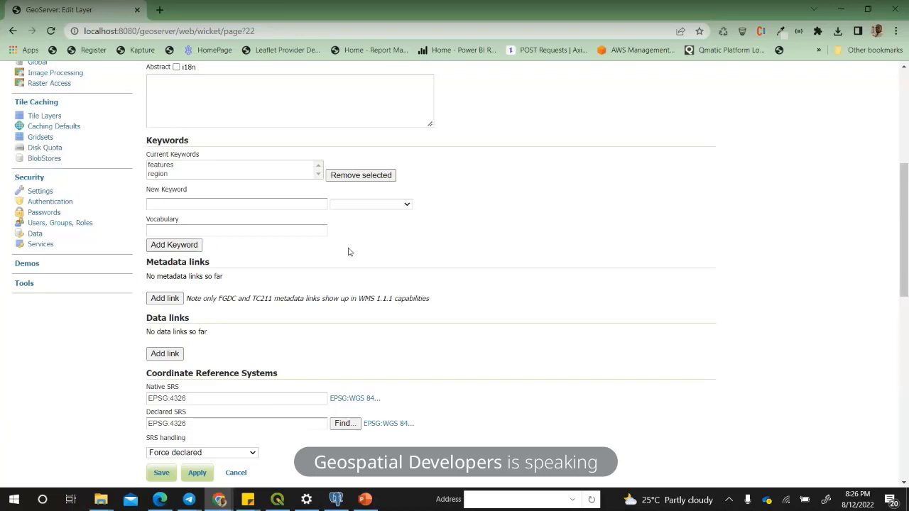
{"action": "scroll", "coordinate": [328, 297], "scroll_direction": "down", "scroll_amount": 1}
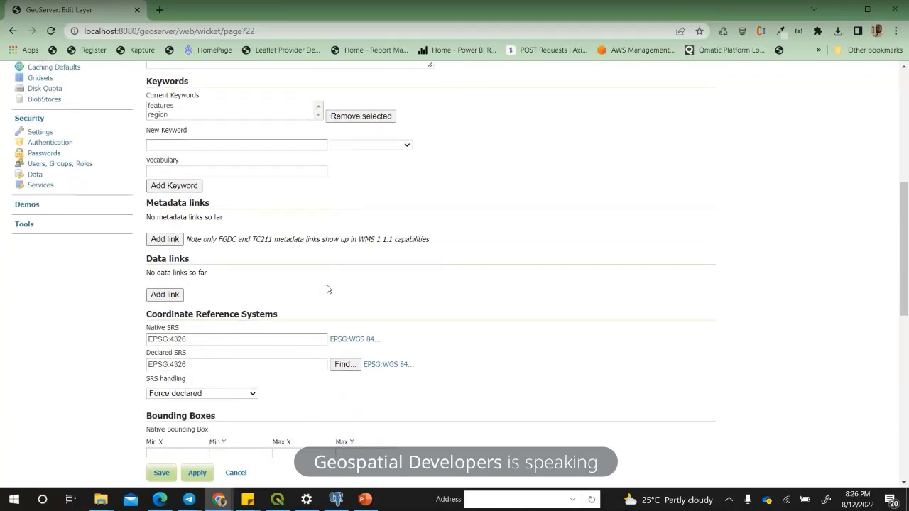
{"action": "scroll", "coordinate": [329, 285], "scroll_direction": "down", "scroll_amount": 1}
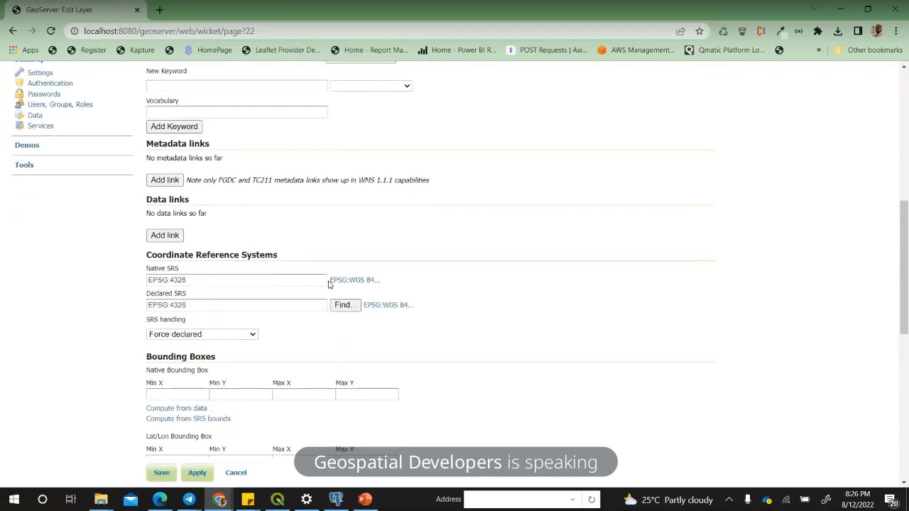
{"action": "scroll", "coordinate": [431, 243], "scroll_direction": "up", "scroll_amount": 1}
{"action": "scroll", "coordinate": [432, 243], "scroll_direction": "up", "scroll_amount": 5}
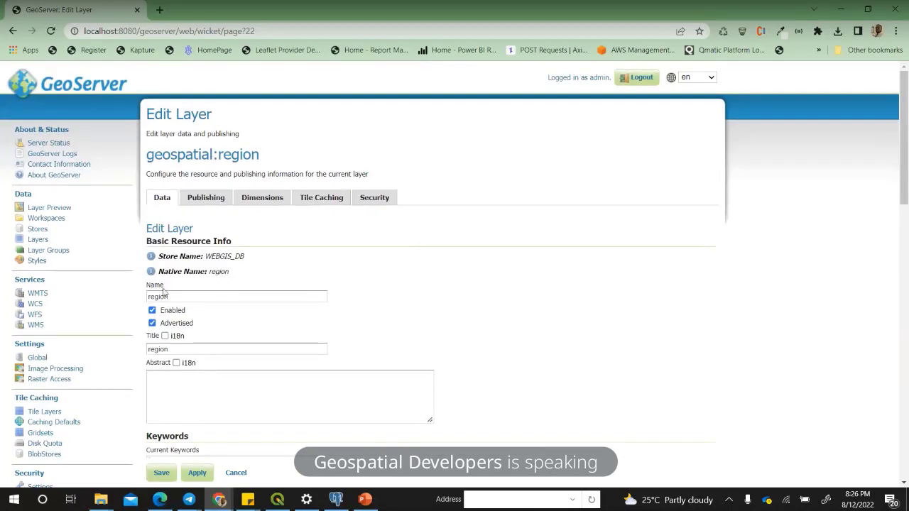
Step: Change the layer's name to Region with a capital R
{"action": "left_click", "coordinate": [201, 297]}
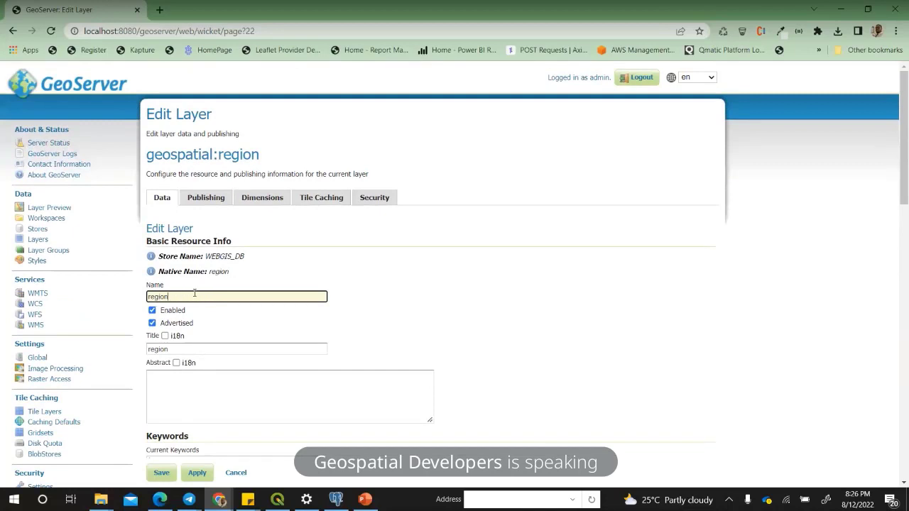
{"action": "double_click", "coordinate": [178, 296]}
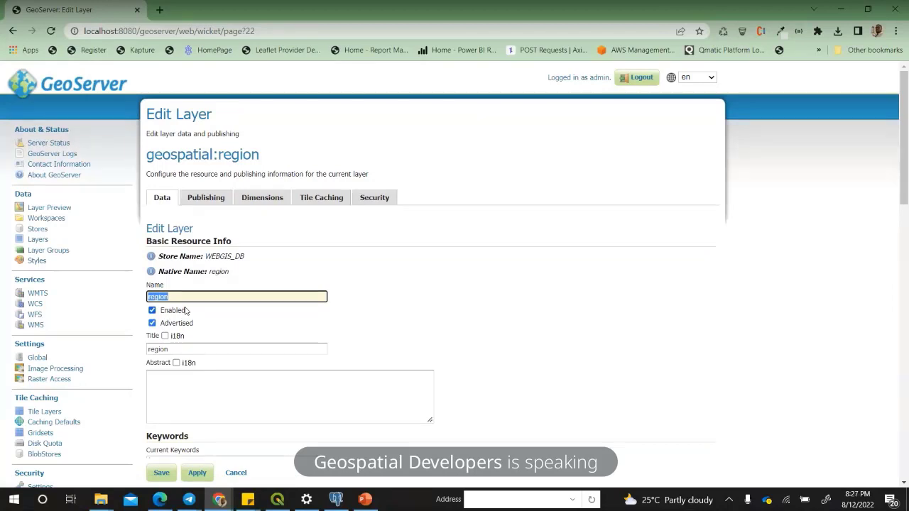
{"action": "key", "text": "Home"}
{"action": "key", "text": "Delete"}
{"action": "type", "text": "R"}
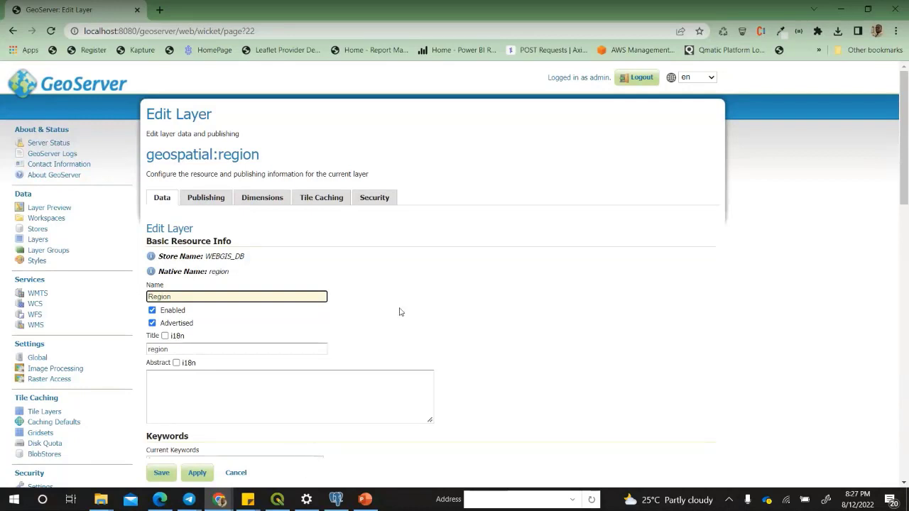
{"action": "left_click", "coordinate": [441, 306]}
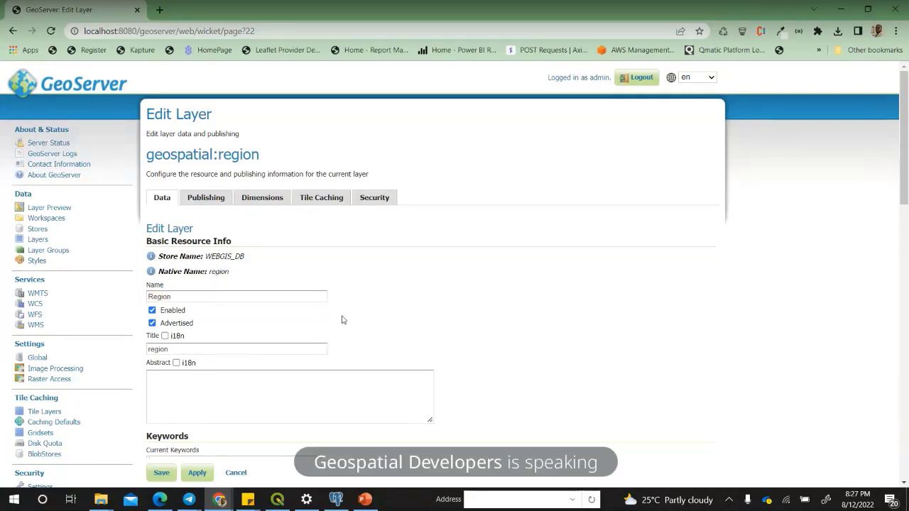
Step: Change the layer's title to Region with a capital R
{"action": "scroll", "coordinate": [269, 316], "scroll_direction": "down", "scroll_amount": 1}
{"action": "scroll", "coordinate": [248, 286], "scroll_direction": "down", "scroll_amount": 1}
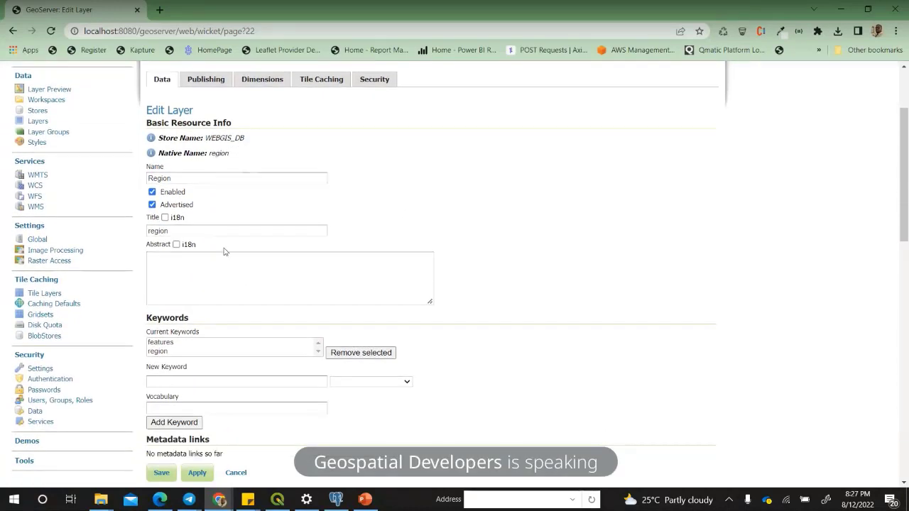
{"action": "left_click", "coordinate": [150, 232]}
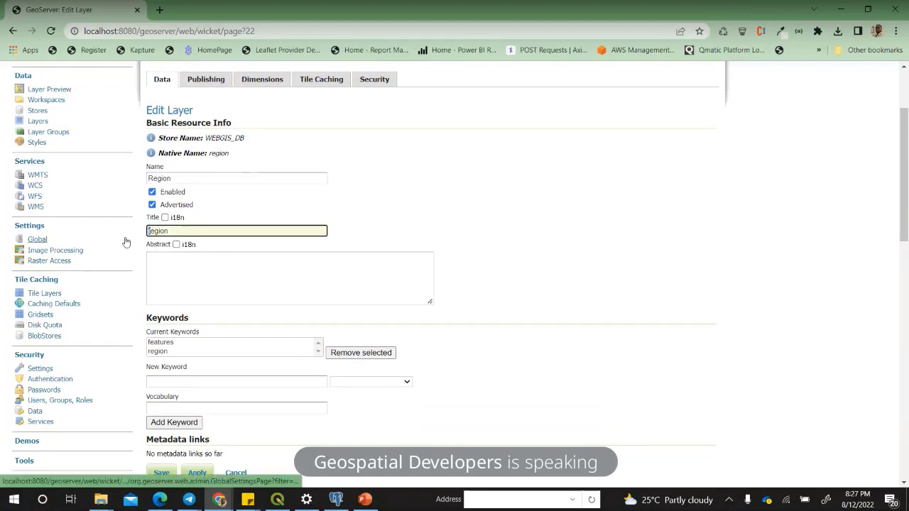
{"action": "key", "text": "Delete"}
{"action": "type", "text": "R"}
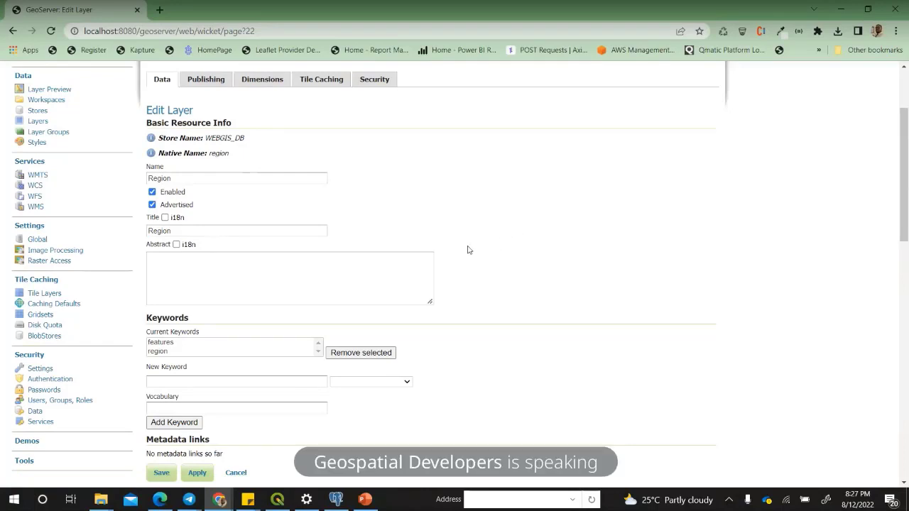
Step: Compute the layer's native bounding box from the data and its Lat/Lon bounding box from the native bounds
{"action": "scroll", "coordinate": [458, 264], "scroll_direction": "down", "scroll_amount": 2}
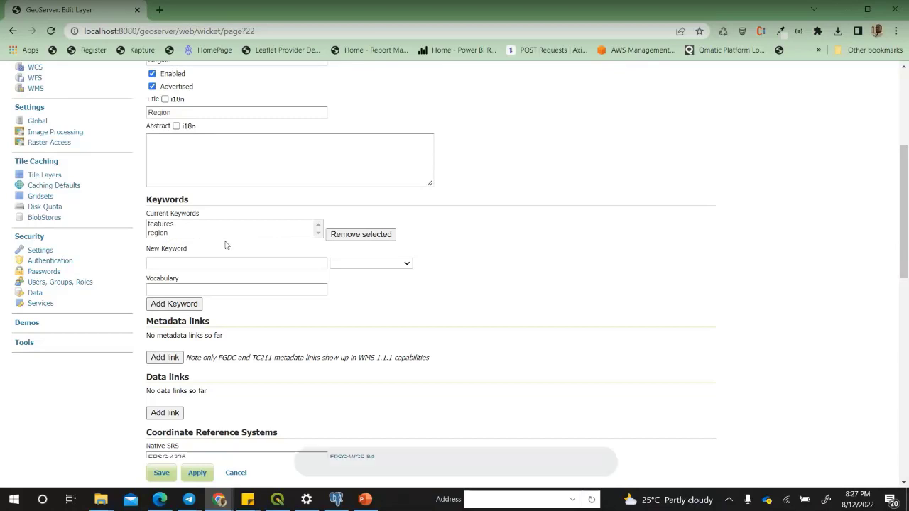
{"action": "scroll", "coordinate": [225, 248], "scroll_direction": "down", "scroll_amount": 3}
{"action": "scroll", "coordinate": [222, 252], "scroll_direction": "down", "scroll_amount": 2}
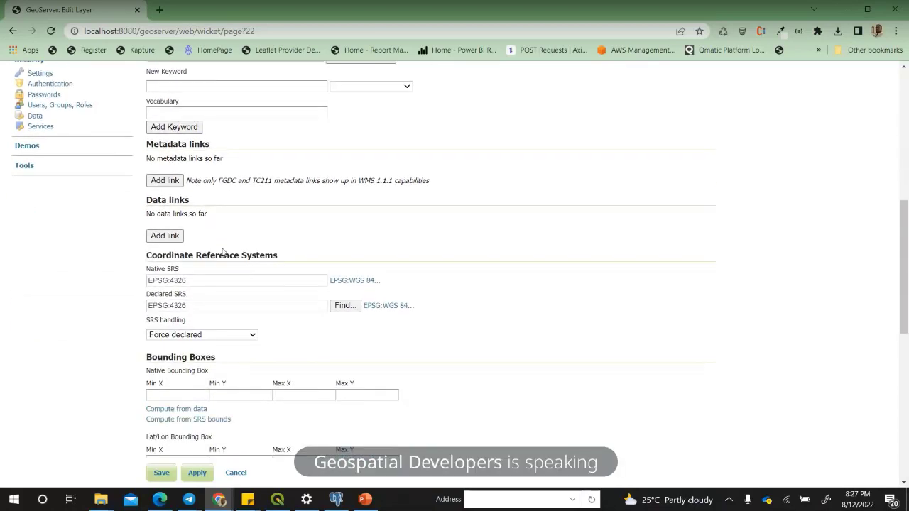
{"action": "scroll", "coordinate": [219, 247], "scroll_direction": "down", "scroll_amount": 2}
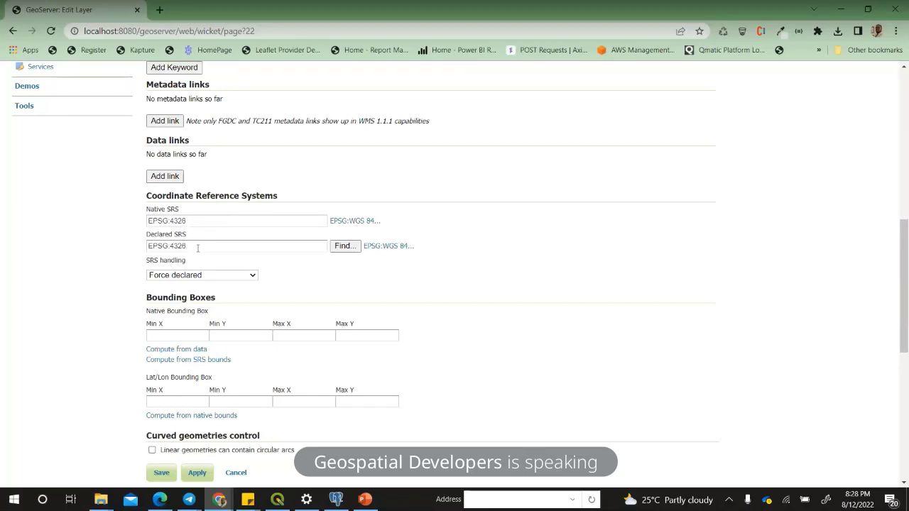
{"action": "scroll", "coordinate": [186, 246], "scroll_direction": "down", "scroll_amount": 1}
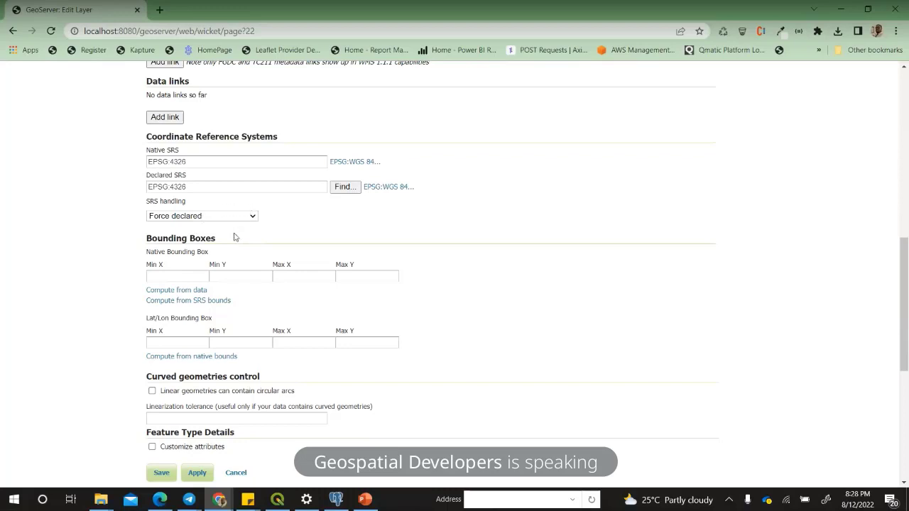
{"action": "left_click", "coordinate": [169, 291]}
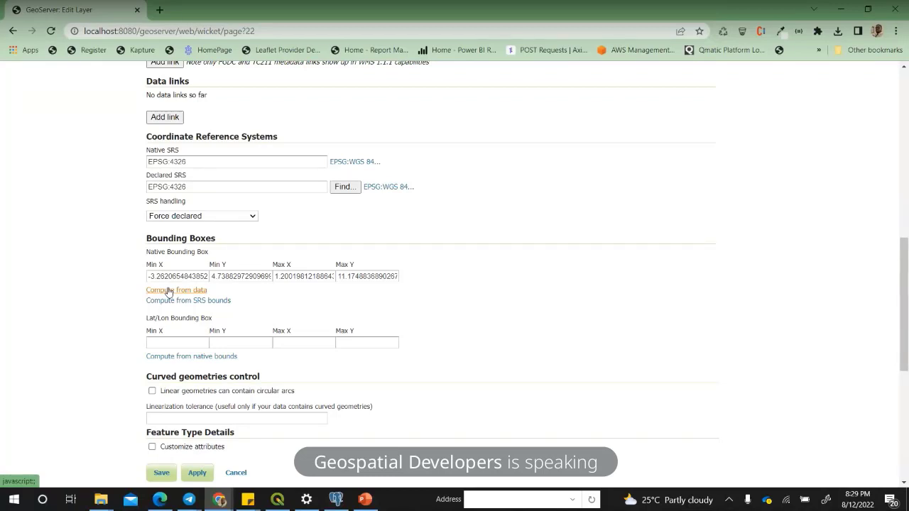
{"action": "left_click", "coordinate": [169, 290]}
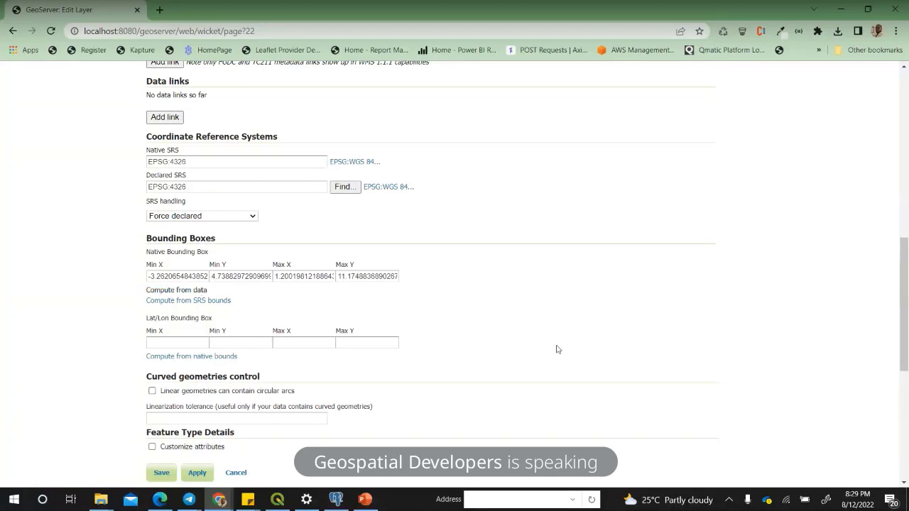
{"action": "scroll", "coordinate": [177, 327], "scroll_direction": "down", "scroll_amount": 2}
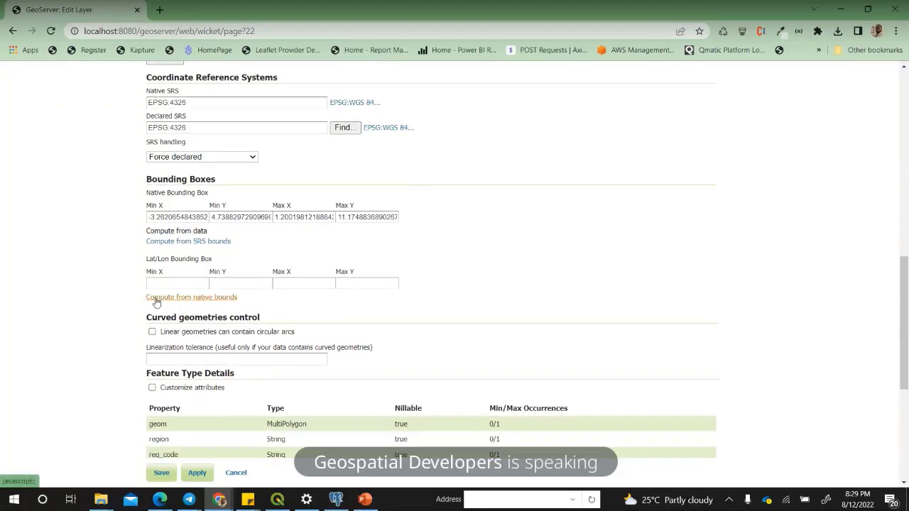
{"action": "left_click", "coordinate": [208, 298]}
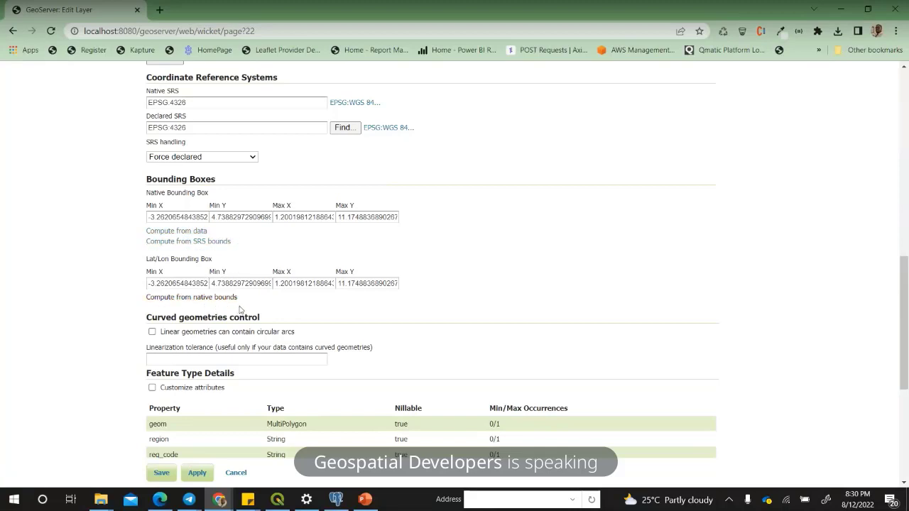
Step: Check the feature type details, turning attribute customization on to view the editable attributes and off again
{"action": "scroll", "coordinate": [314, 316], "scroll_direction": "down", "scroll_amount": 3}
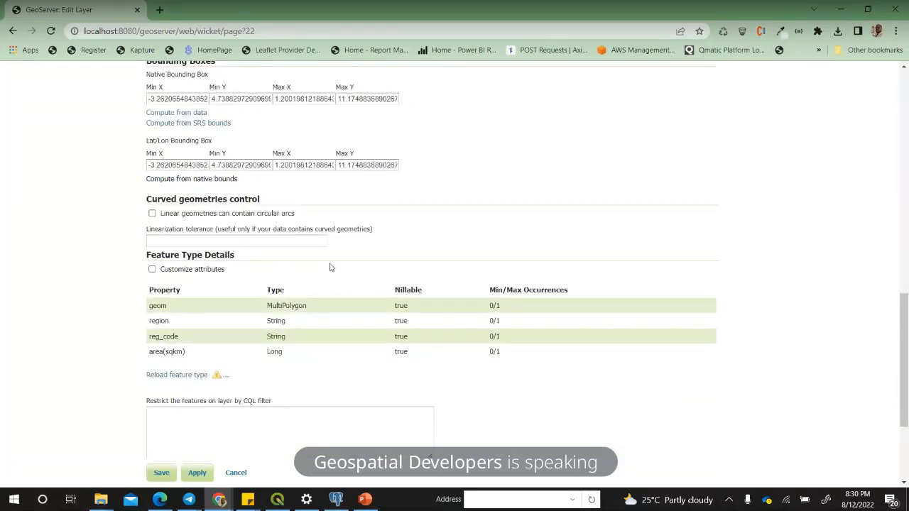
{"action": "scroll", "coordinate": [316, 282], "scroll_direction": "down", "scroll_amount": 1}
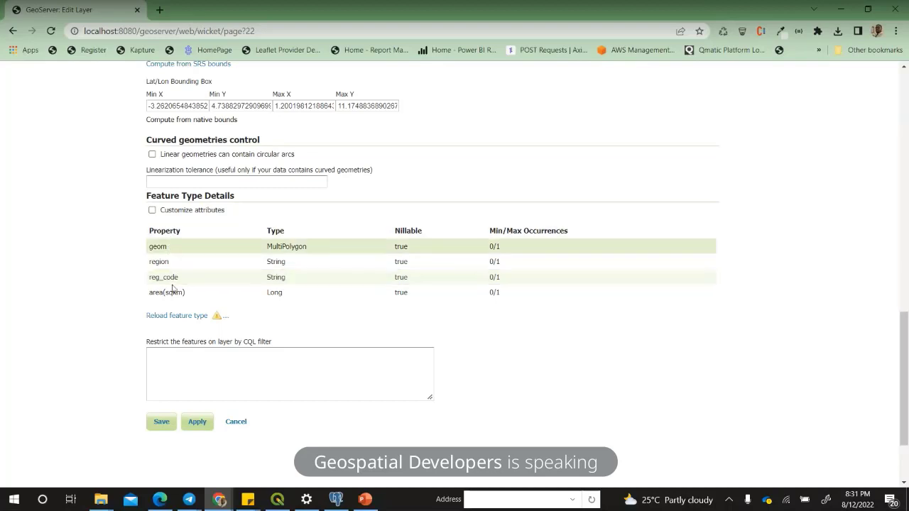
{"action": "left_click", "coordinate": [153, 211]}
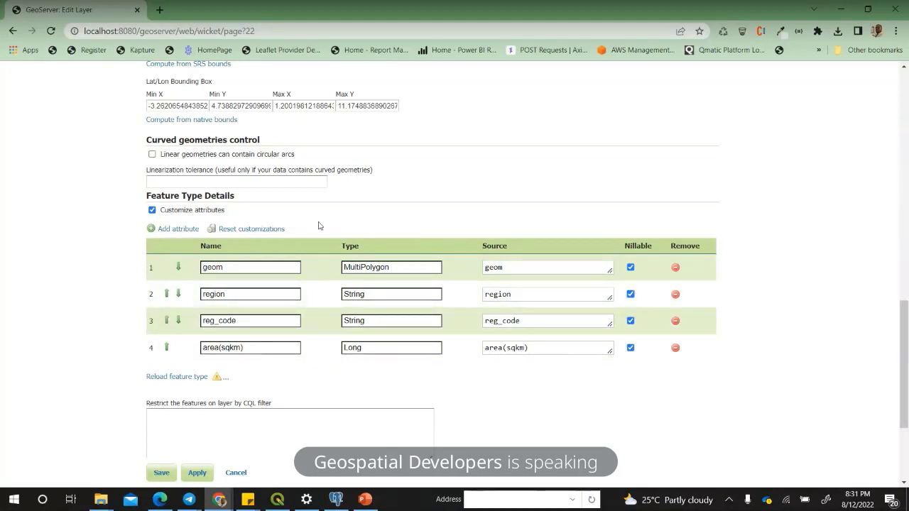
{"action": "left_click", "coordinate": [152, 210]}
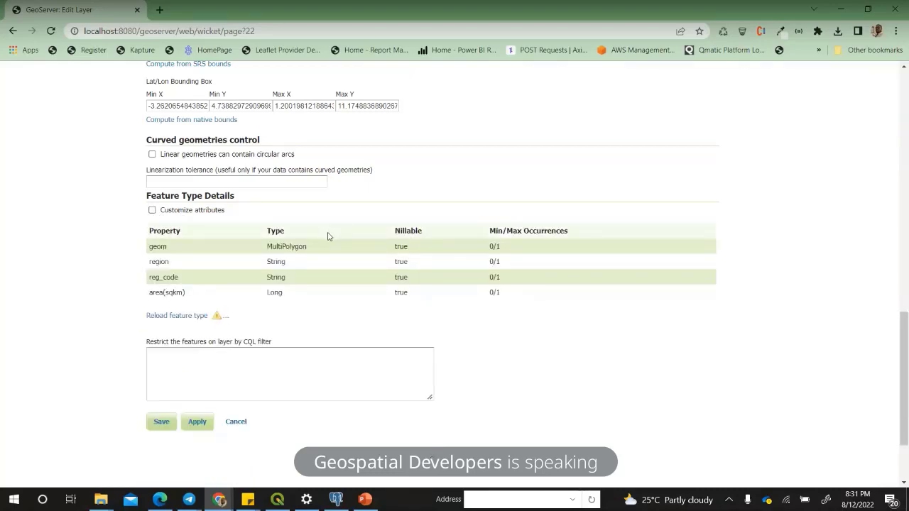
Step: Examine the layer's publishing settings, including the HTTP, WFS and WMS settings, default and additional styles, attribution and KML format
{"action": "scroll", "coordinate": [328, 236], "scroll_direction": "up", "scroll_amount": 10}
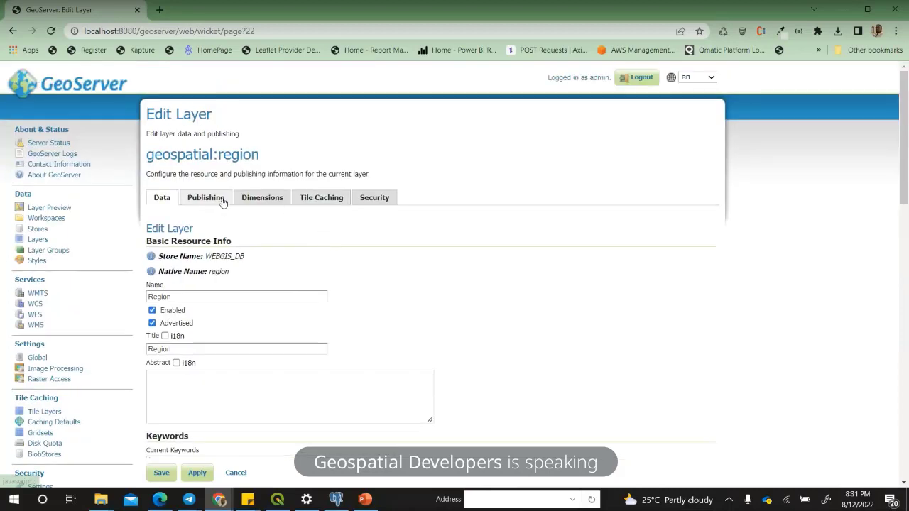
{"action": "left_click", "coordinate": [223, 202]}
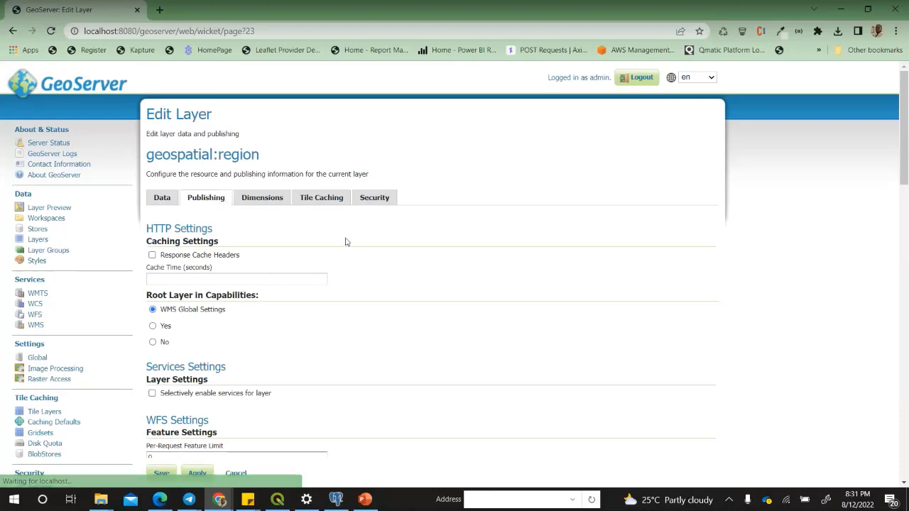
{"action": "scroll", "coordinate": [447, 259], "scroll_direction": "down", "scroll_amount": 1}
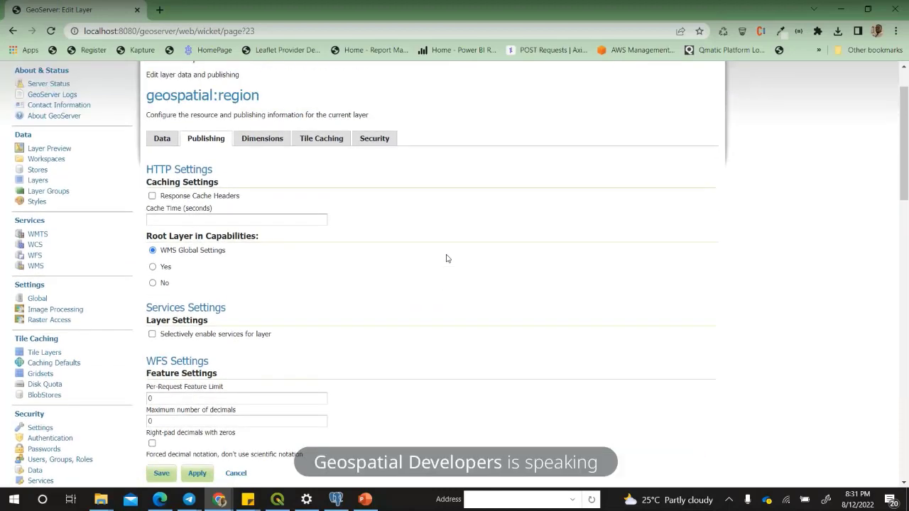
{"action": "scroll", "coordinate": [426, 284], "scroll_direction": "down", "scroll_amount": 1}
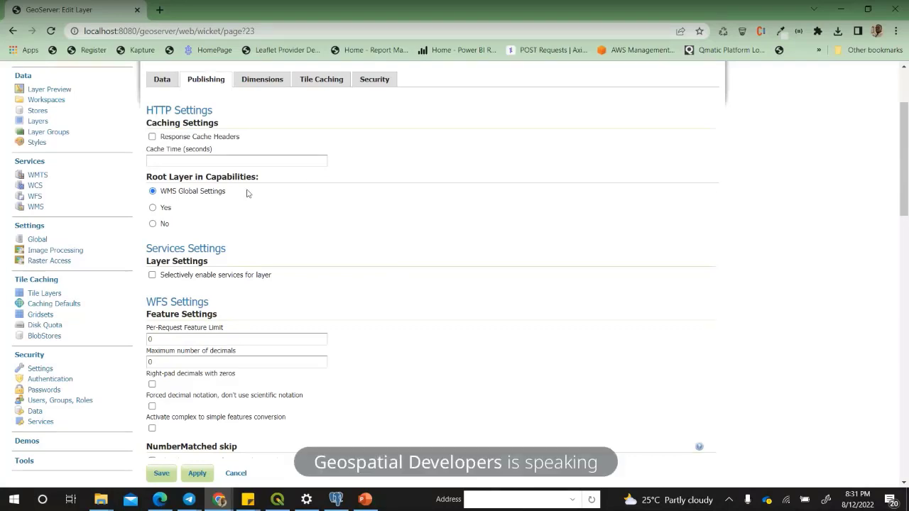
{"action": "scroll", "coordinate": [251, 247], "scroll_direction": "down", "scroll_amount": 4}
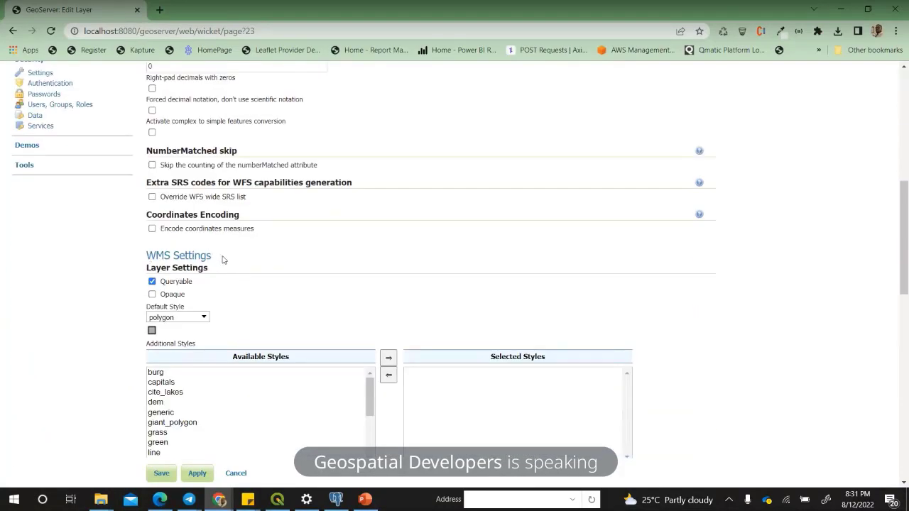
{"action": "scroll", "coordinate": [251, 285], "scroll_direction": "down", "scroll_amount": 1}
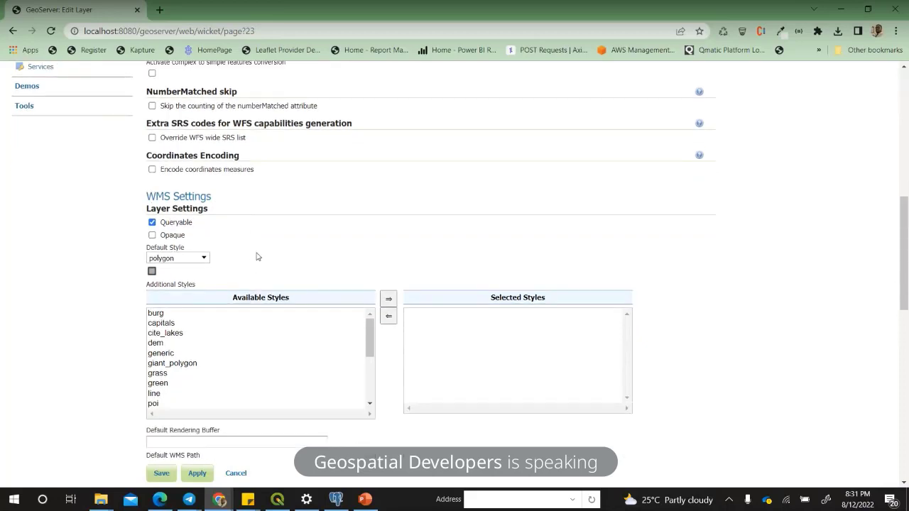
{"action": "scroll", "coordinate": [258, 256], "scroll_direction": "down", "scroll_amount": 1}
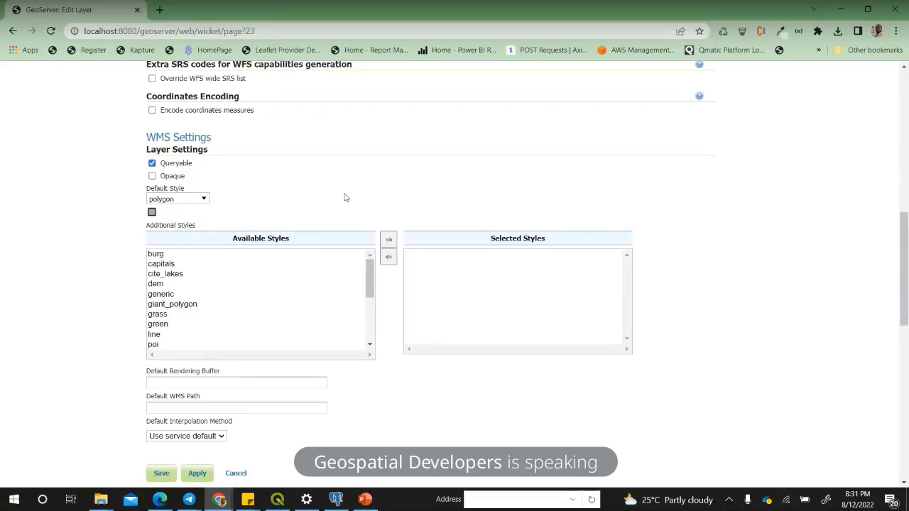
{"action": "scroll", "coordinate": [345, 199], "scroll_direction": "down", "scroll_amount": 2}
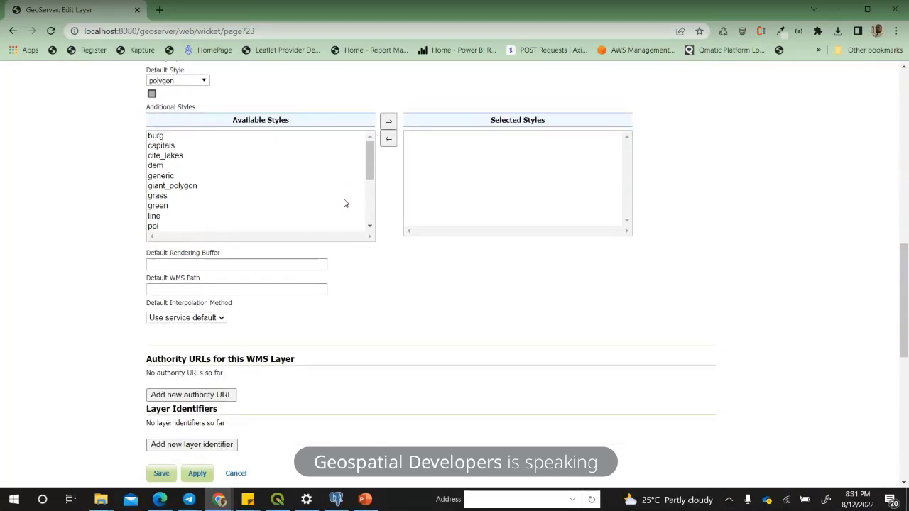
{"action": "scroll", "coordinate": [349, 180], "scroll_direction": "up", "scroll_amount": 1}
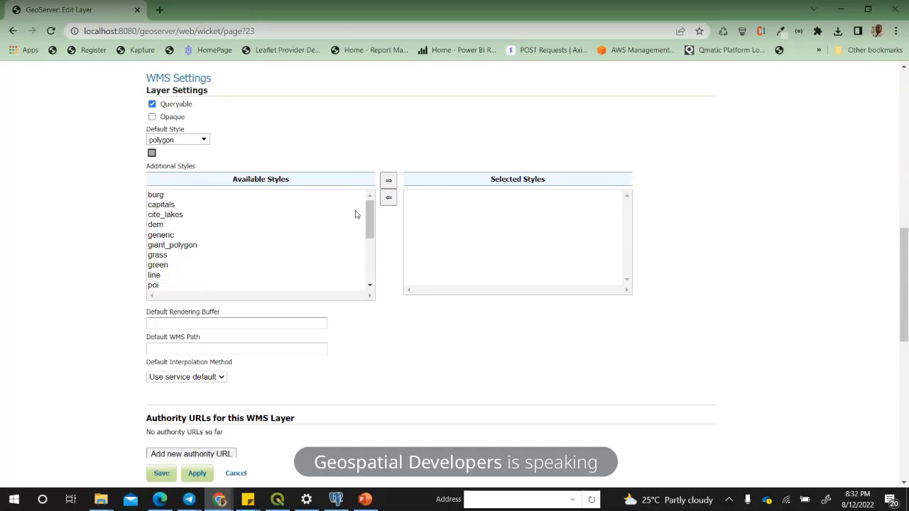
{"action": "scroll", "coordinate": [355, 216], "scroll_direction": "down", "scroll_amount": 3}
{"action": "scroll", "coordinate": [365, 326], "scroll_direction": "down", "scroll_amount": 3}
{"action": "scroll", "coordinate": [365, 342], "scroll_direction": "down", "scroll_amount": 2}
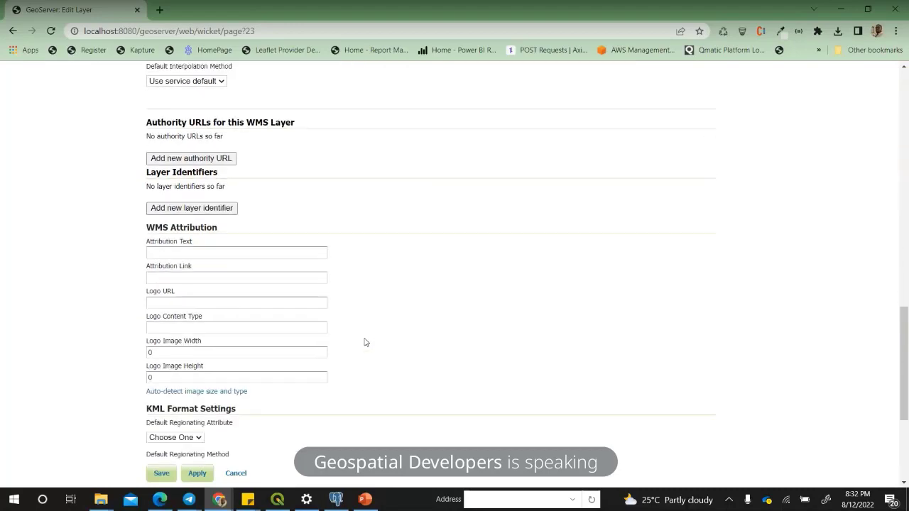
{"action": "scroll", "coordinate": [396, 259], "scroll_direction": "up", "scroll_amount": 5}
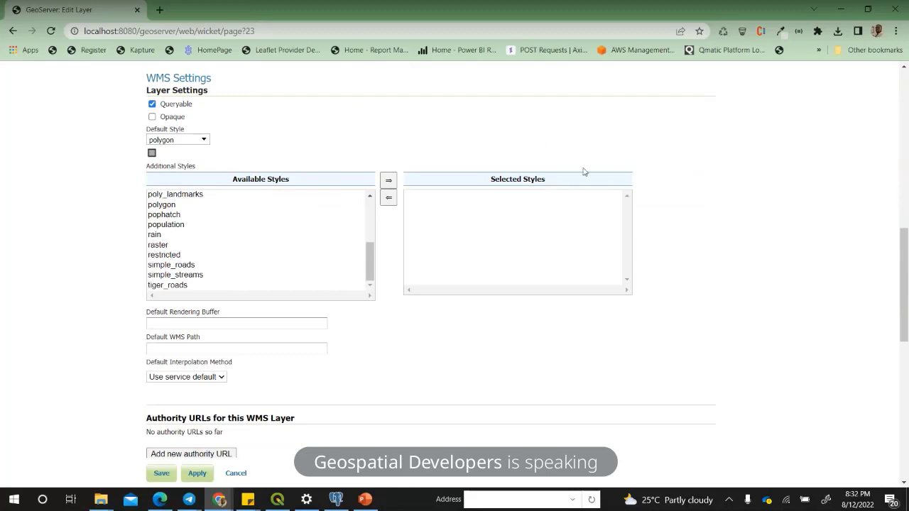
{"action": "scroll", "coordinate": [244, 337], "scroll_direction": "down", "scroll_amount": 1}
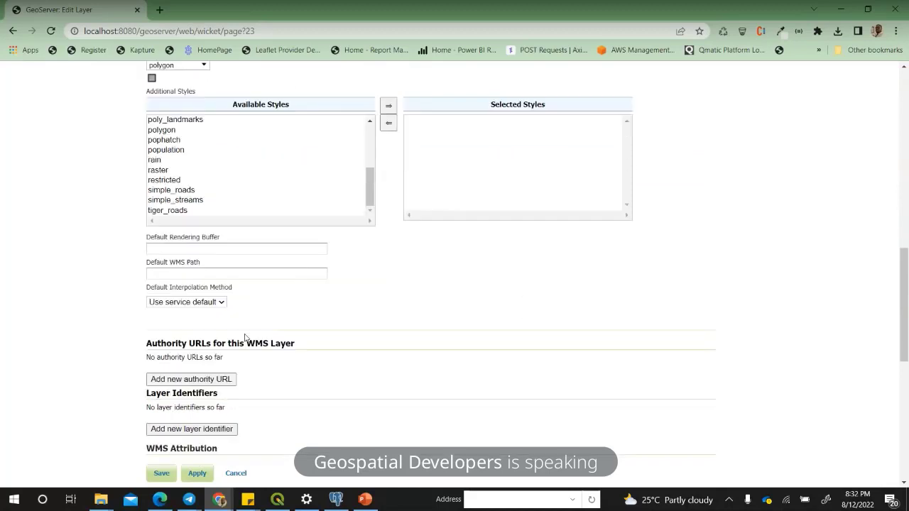
{"action": "scroll", "coordinate": [256, 341], "scroll_direction": "down", "scroll_amount": 6}
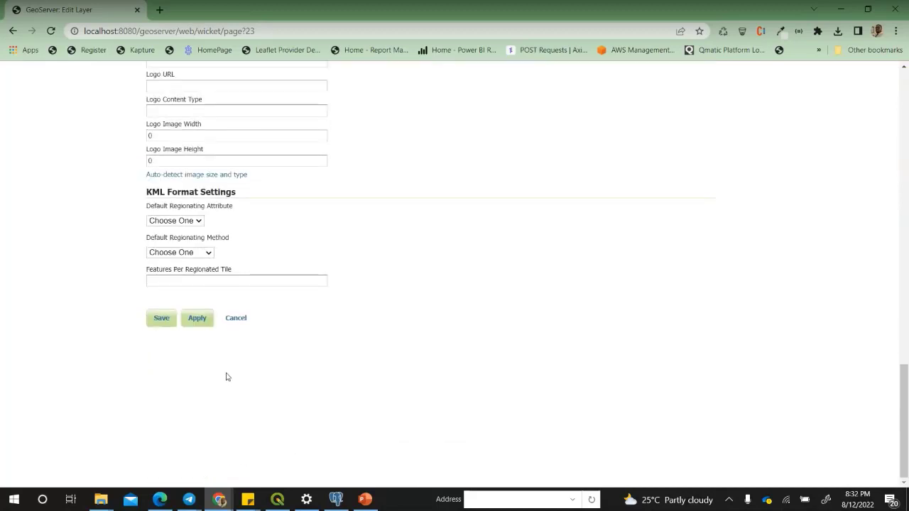
Step: Save the Region layer and look through the list of published layers for it
{"action": "left_click", "coordinate": [167, 325]}
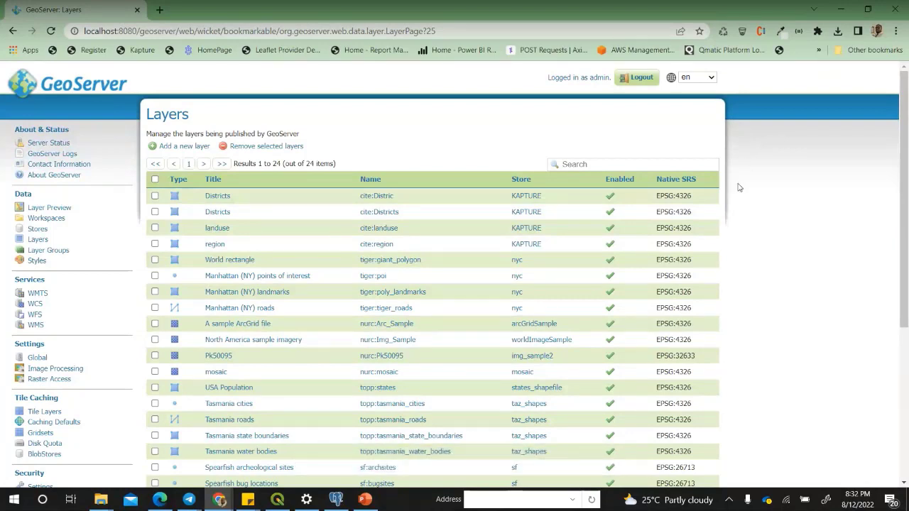
{"action": "scroll", "coordinate": [635, 246], "scroll_direction": "down", "scroll_amount": 2}
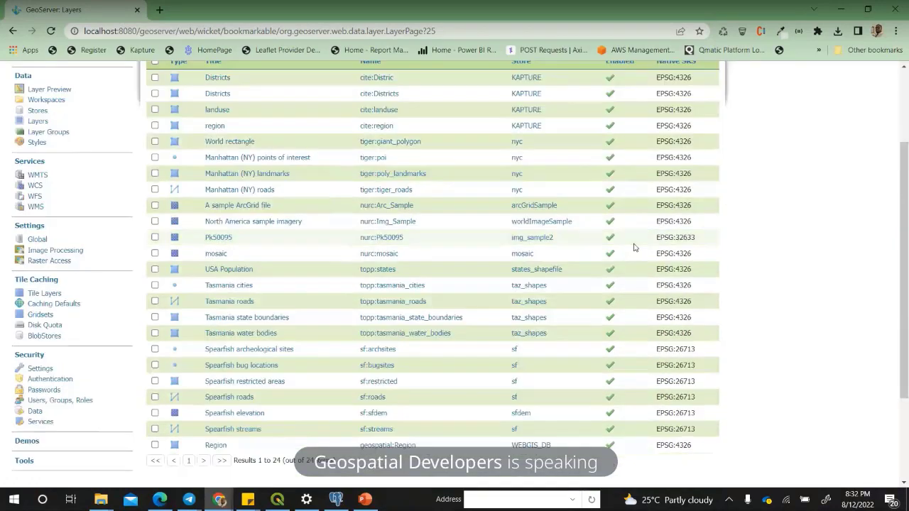
{"action": "scroll", "coordinate": [635, 247], "scroll_direction": "up", "scroll_amount": 1}
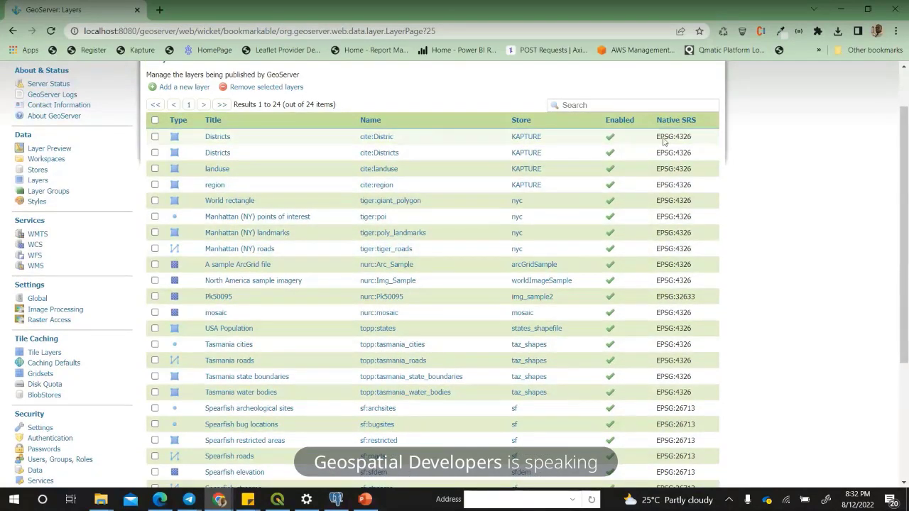
Step: Search the list of layers for Region
{"action": "left_click", "coordinate": [630, 105]}
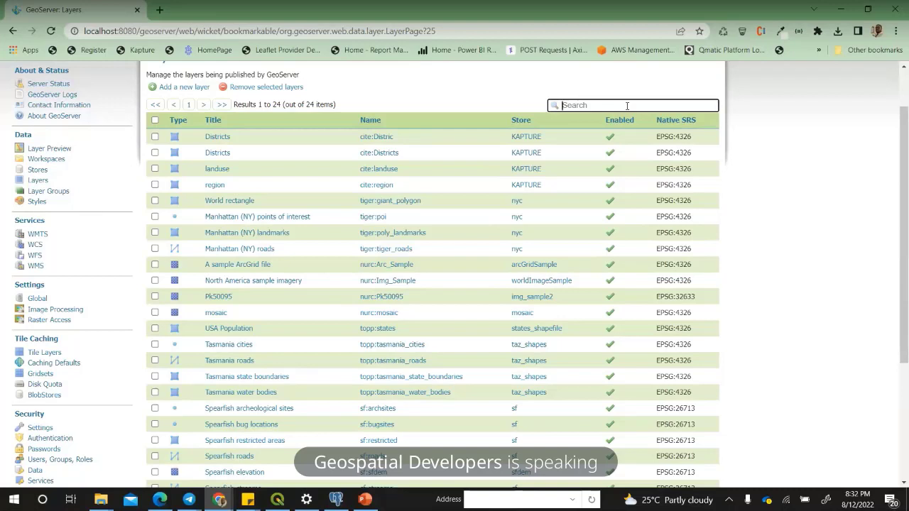
{"action": "type", "text": "RE"}
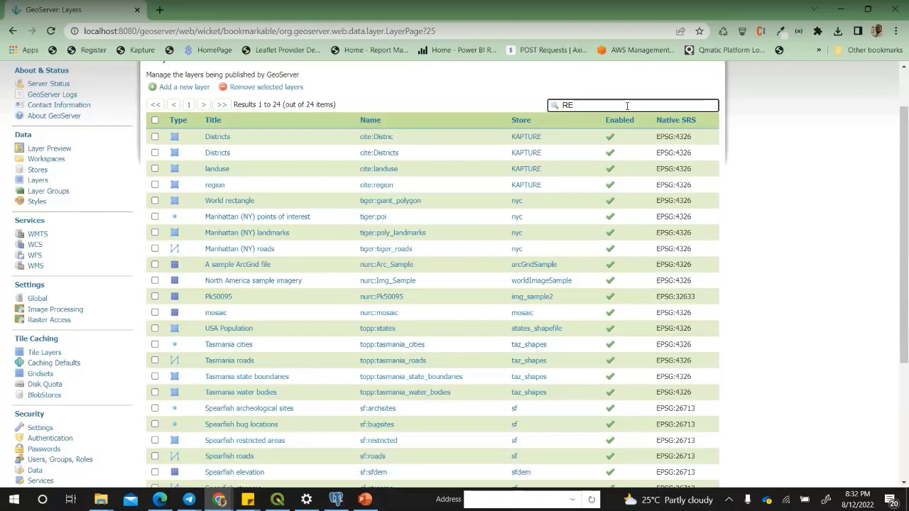
{"action": "key", "text": "BackSpace"}
{"action": "type", "text": "gio"}
{"action": "key", "text": "BackSpace"}
{"action": "key", "text": "BackSpace"}
{"action": "key", "text": "BackSpace"}
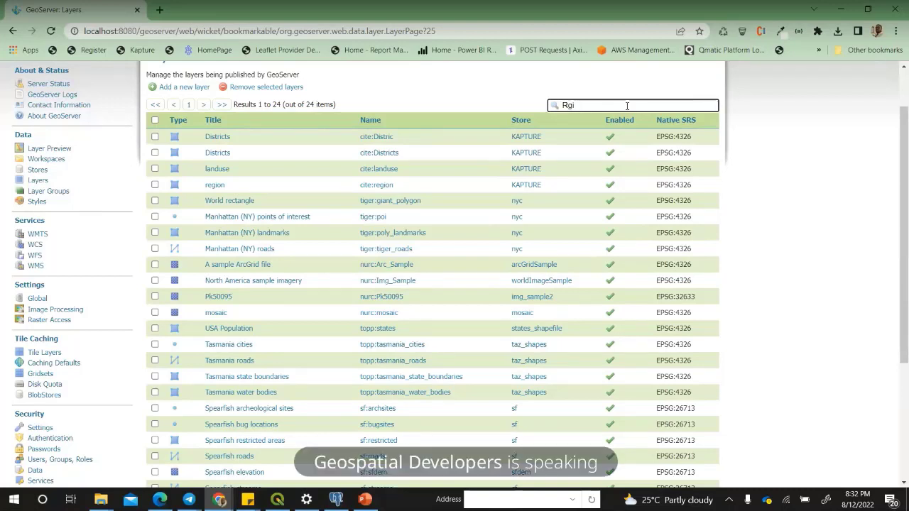
{"action": "type", "text": "egion"}
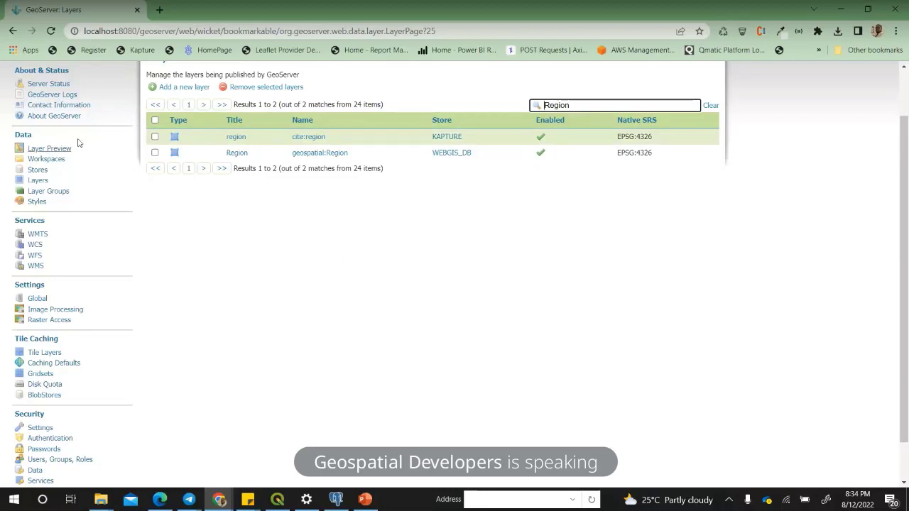
Step: Look through the layer preview list and search it for Region
{"action": "left_click", "coordinate": [59, 153]}
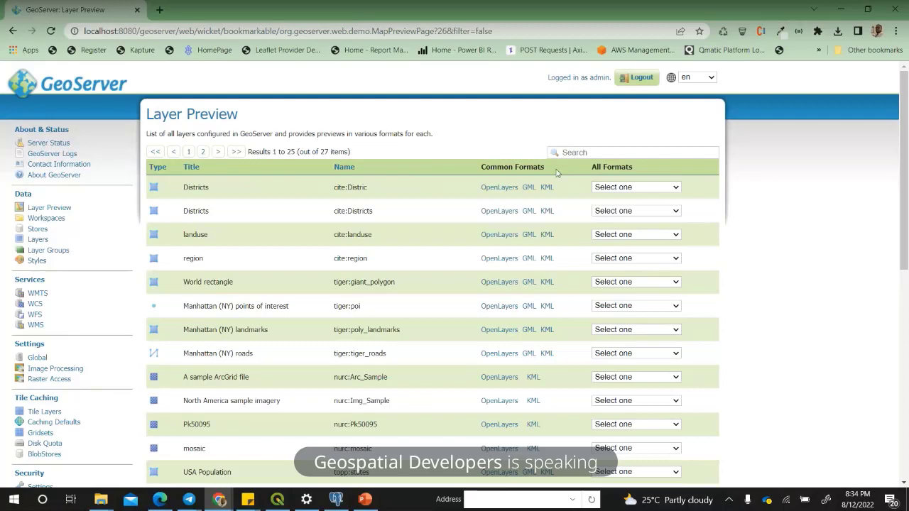
{"action": "scroll", "coordinate": [397, 270], "scroll_direction": "down", "scroll_amount": 3}
{"action": "scroll", "coordinate": [411, 308], "scroll_direction": "down", "scroll_amount": 3}
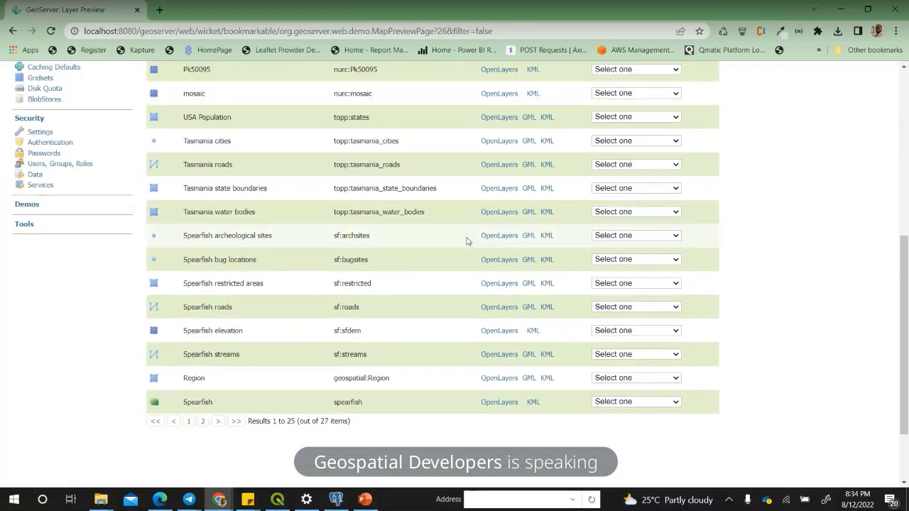
{"action": "scroll", "coordinate": [462, 234], "scroll_direction": "up", "scroll_amount": 5}
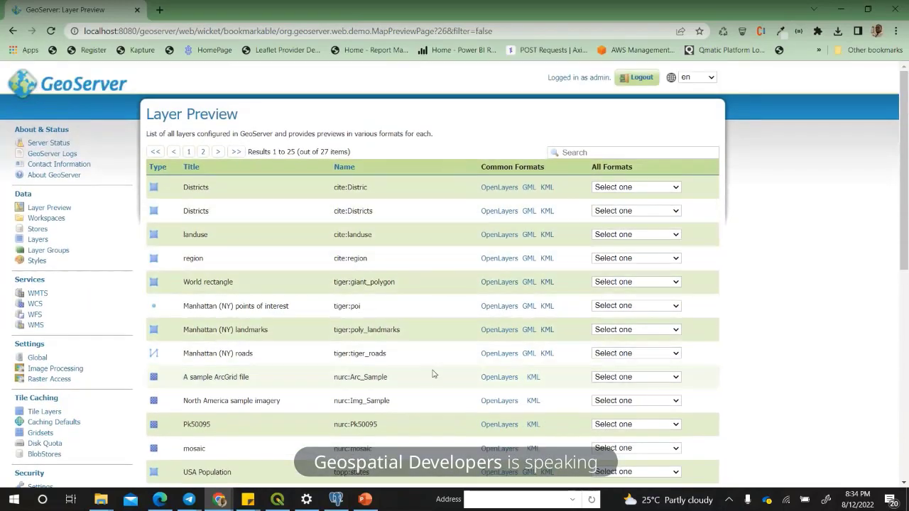
{"action": "left_click", "coordinate": [587, 153]}
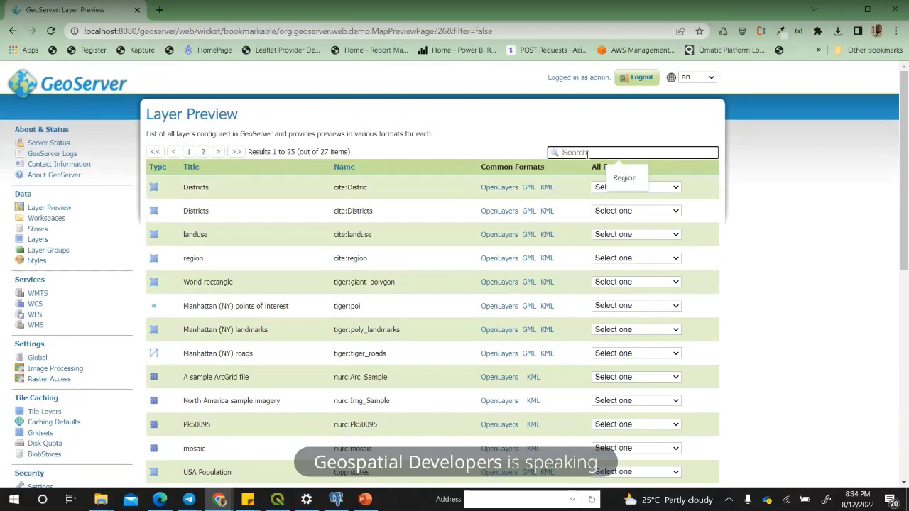
{"action": "type", "text": "Regon"}
{"action": "key", "text": "Return"}
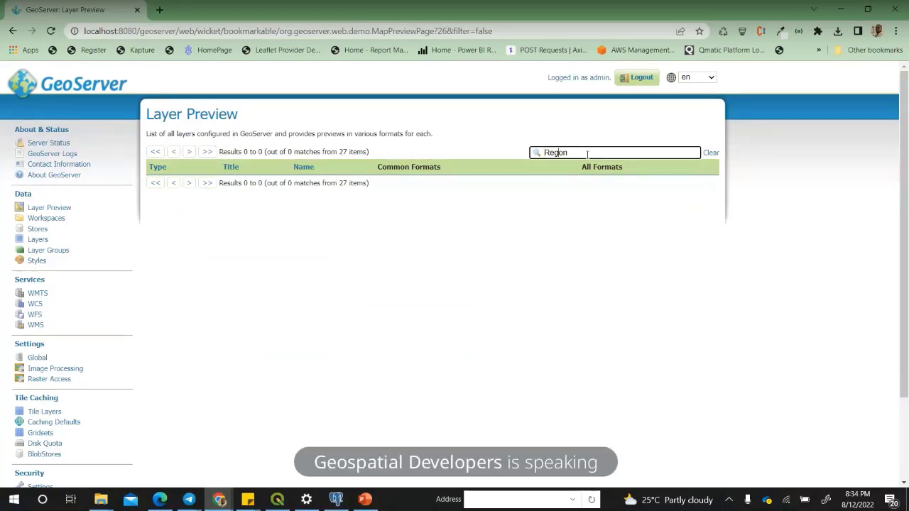
{"action": "type", "text": "i"}
{"action": "key", "text": "Return"}
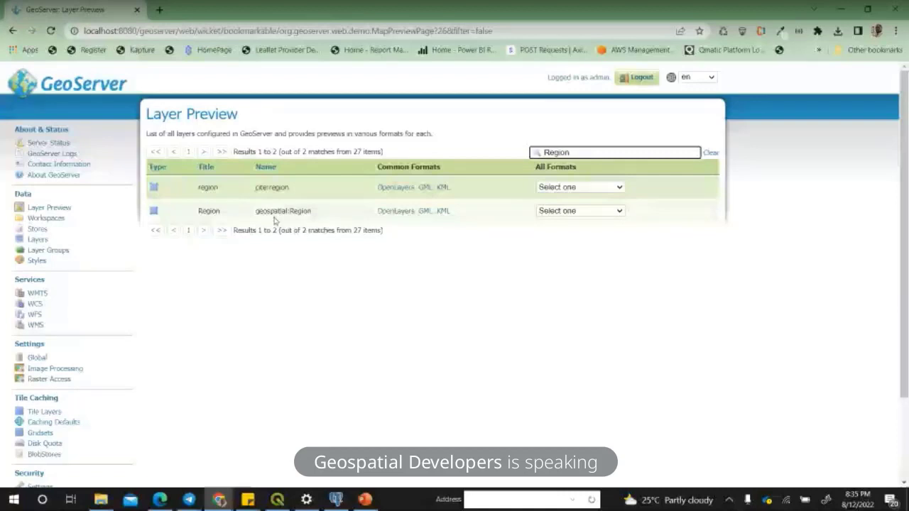
Step: Open the OpenLayers preview of the geospatial:Region layer and pan around the map
{"action": "left_click", "coordinate": [403, 216]}
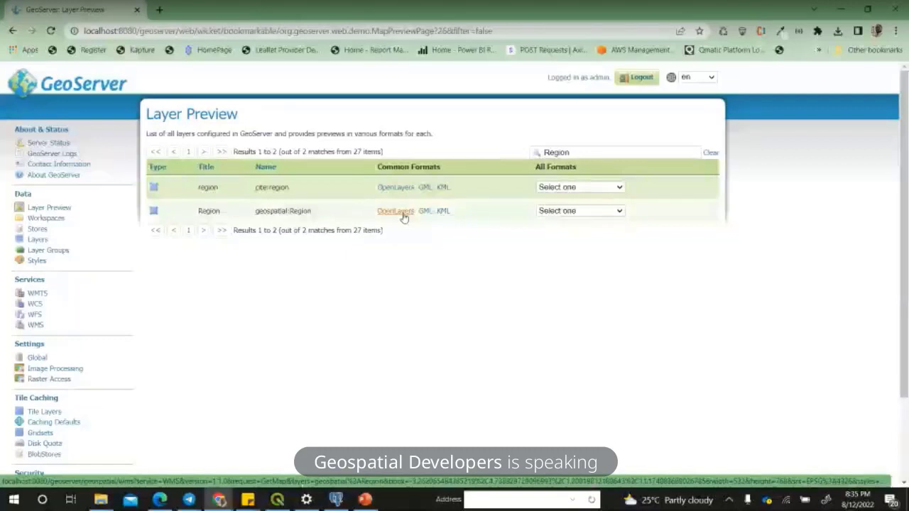
{"action": "left_click", "coordinate": [403, 216]}
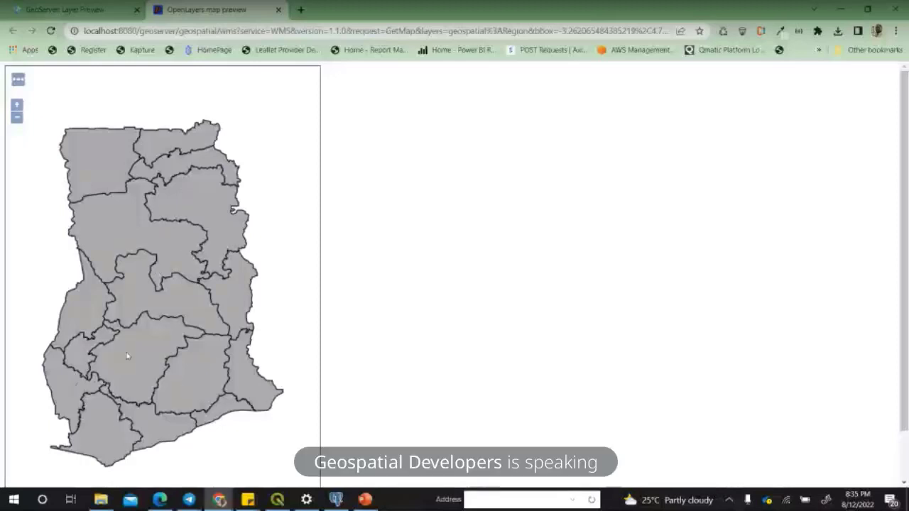
{"action": "left_click_drag", "start_coordinate": [191, 286], "coordinate": [191, 266]}
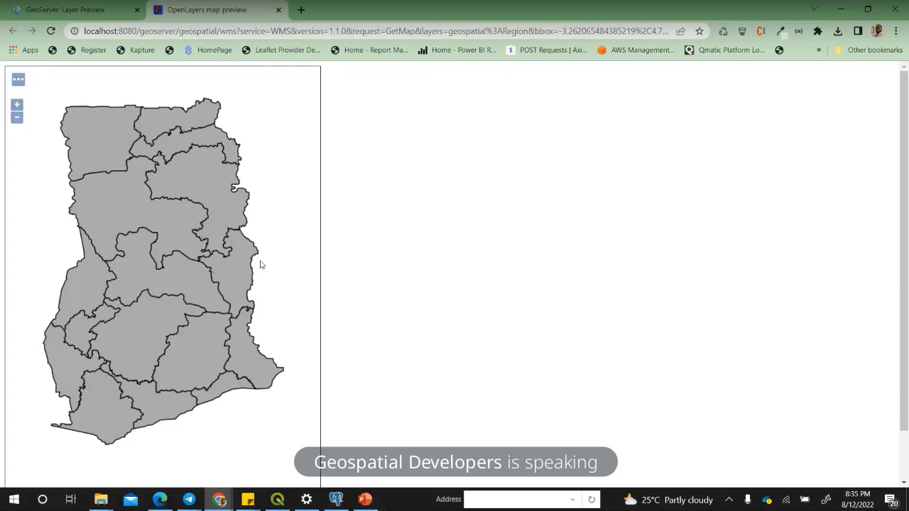
{"action": "left_click_drag", "start_coordinate": [267, 265], "coordinate": [267, 295]}
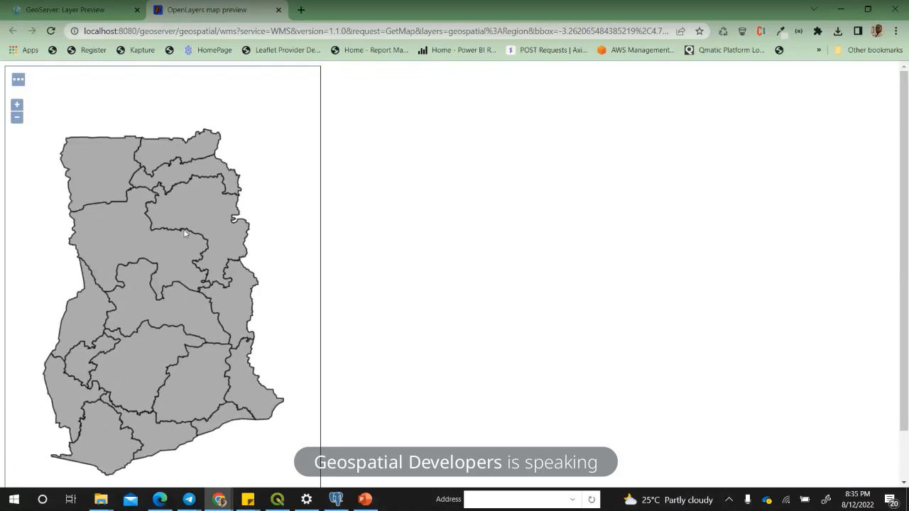
{"action": "left_click_drag", "start_coordinate": [182, 251], "coordinate": [199, 222]}
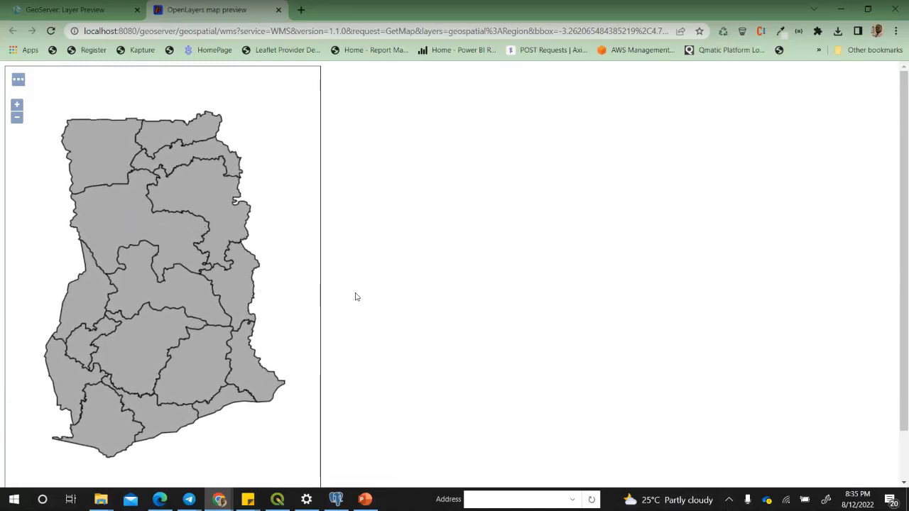
Step: Query the feature info of four regions in the southern part of the map and read their attributes
{"action": "scroll", "coordinate": [395, 298], "scroll_direction": "down", "scroll_amount": 1}
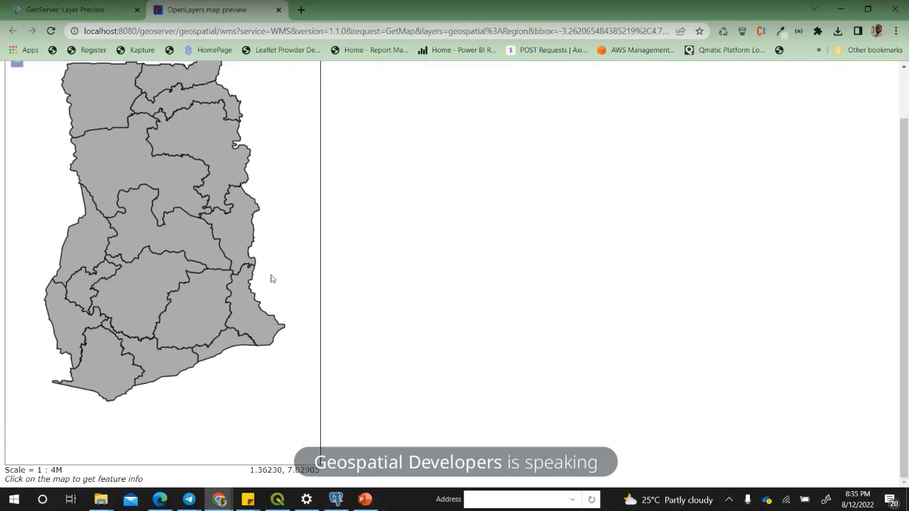
{"action": "left_click", "coordinate": [201, 309]}
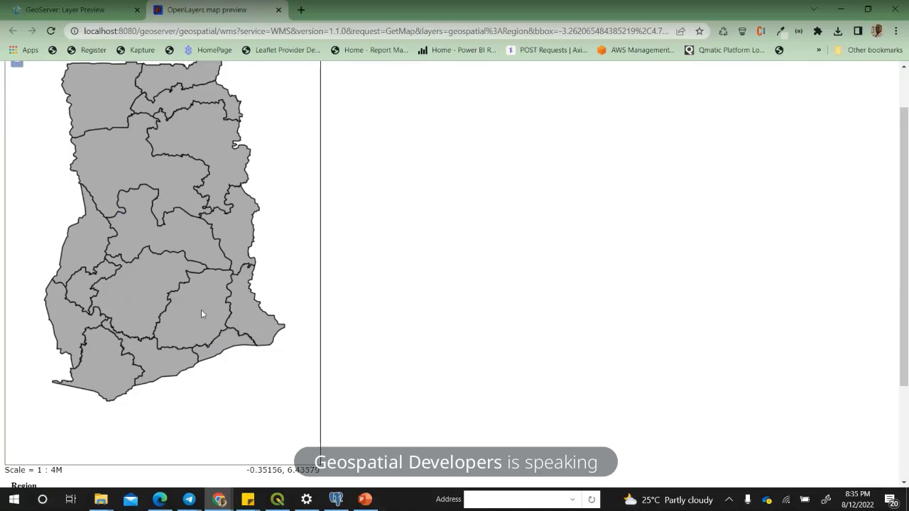
{"action": "scroll", "coordinate": [349, 315], "scroll_direction": "down", "scroll_amount": 2}
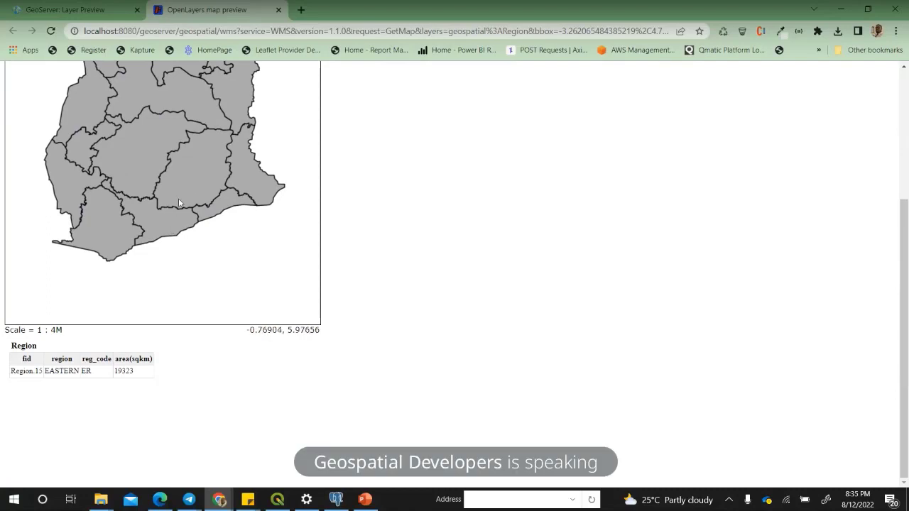
{"action": "left_click", "coordinate": [167, 227]}
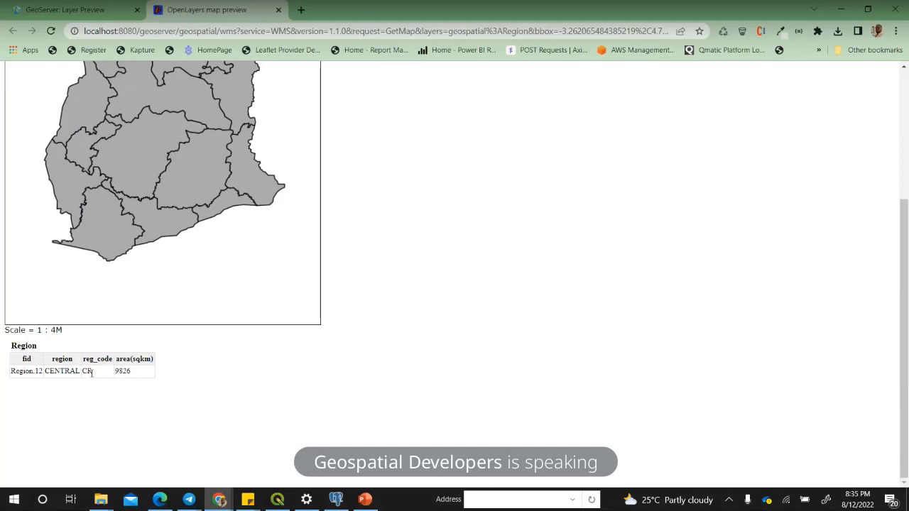
{"action": "left_click", "coordinate": [100, 228]}
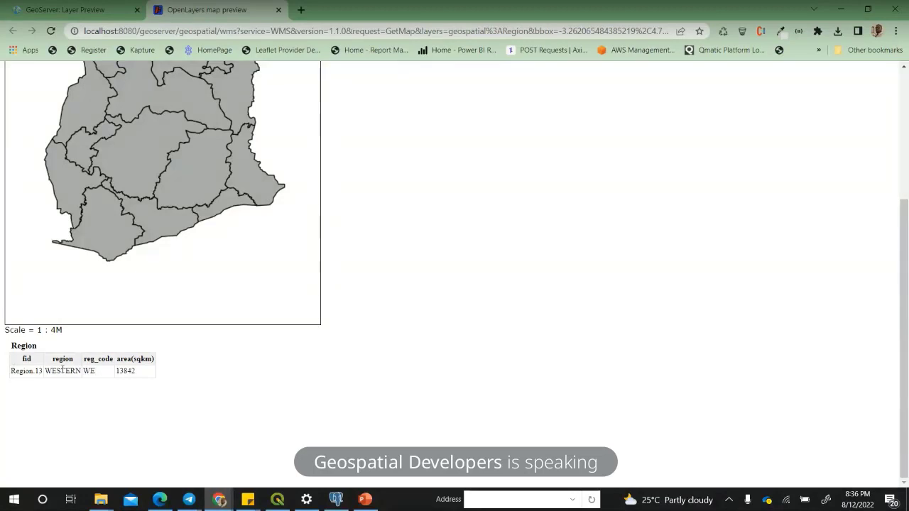
{"action": "left_click", "coordinate": [67, 178]}
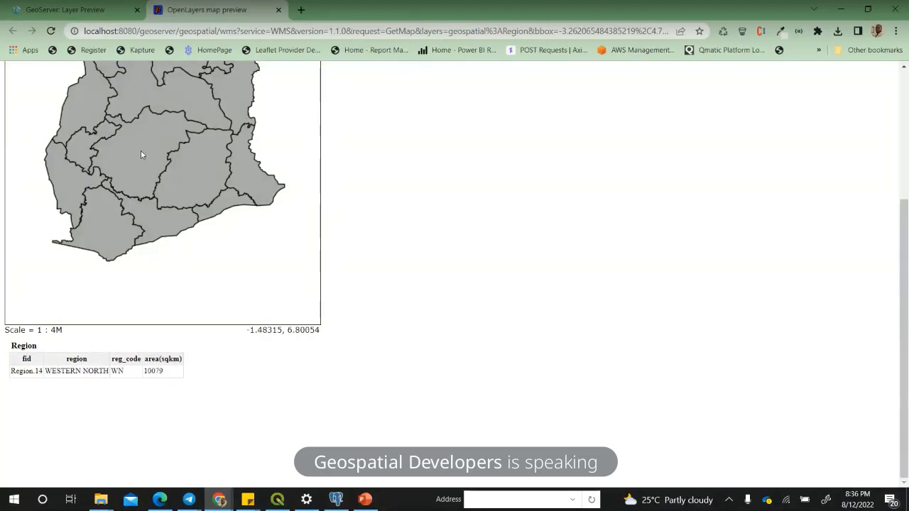
{"action": "left_click_drag", "start_coordinate": [280, 226], "coordinate": [300, 260]}
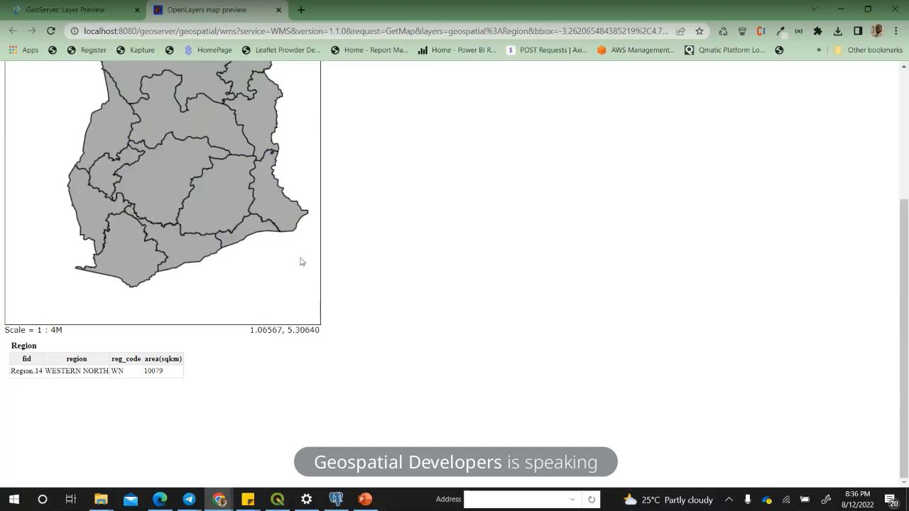
Step: Show the map preview's additional options and activate the empty CQL filter field
{"action": "scroll", "coordinate": [391, 244], "scroll_direction": "up", "scroll_amount": 2}
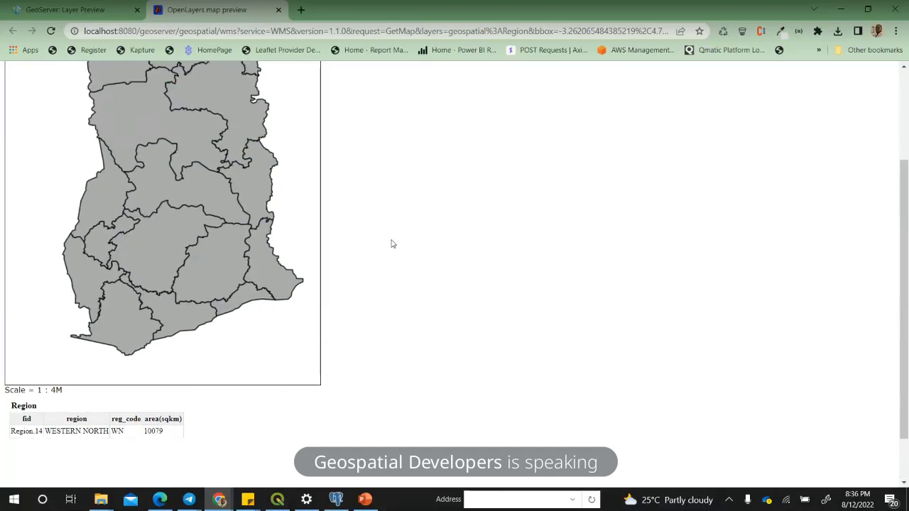
{"action": "scroll", "coordinate": [391, 244], "scroll_direction": "up", "scroll_amount": 1}
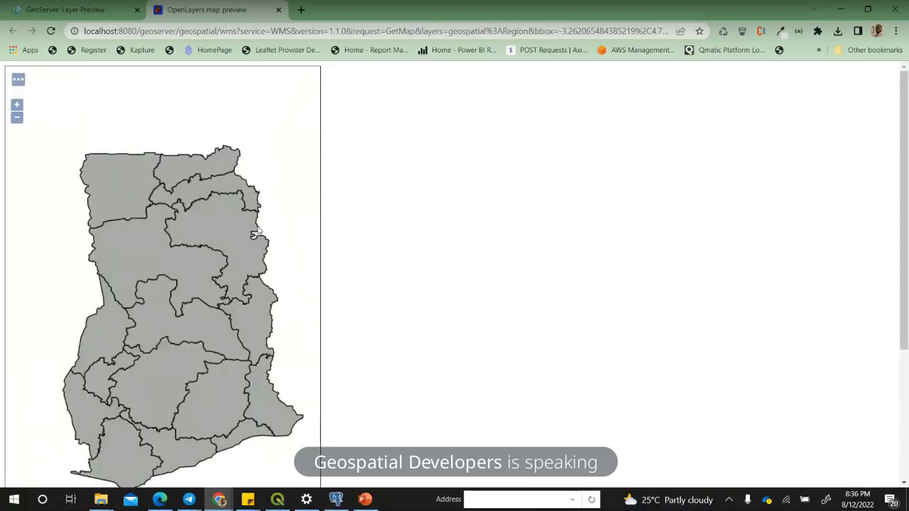
{"action": "scroll", "coordinate": [238, 246], "scroll_direction": "down", "scroll_amount": 1}
{"action": "scroll", "coordinate": [226, 239], "scroll_direction": "up", "scroll_amount": 1}
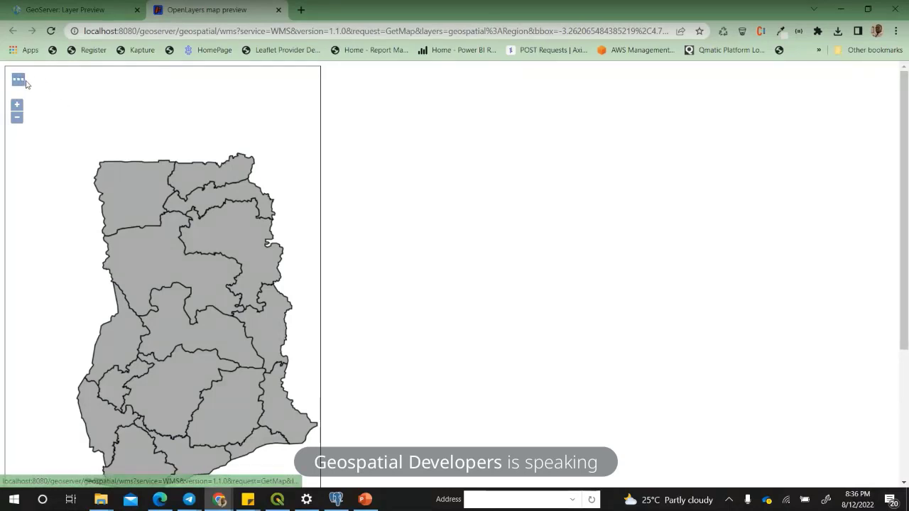
{"action": "left_click_drag", "start_coordinate": [178, 182], "coordinate": [172, 156]}
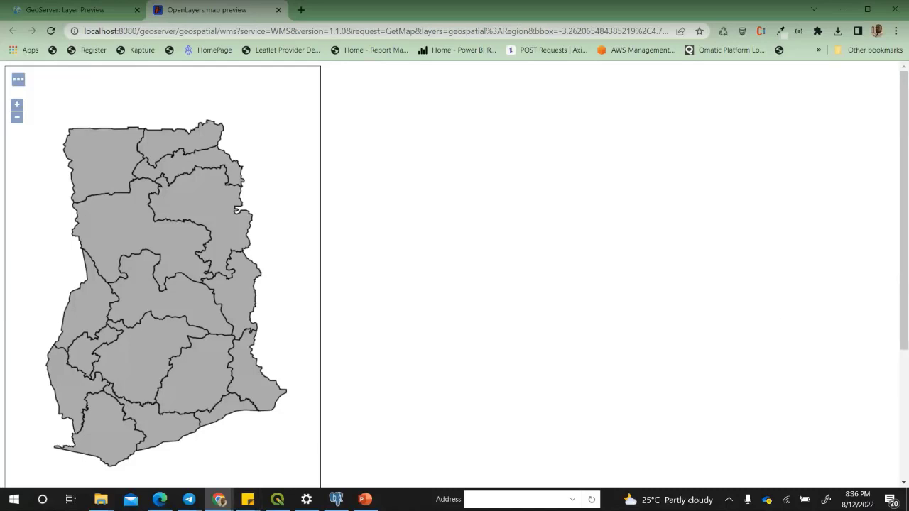
{"action": "key", "text": "alt+Tab"}
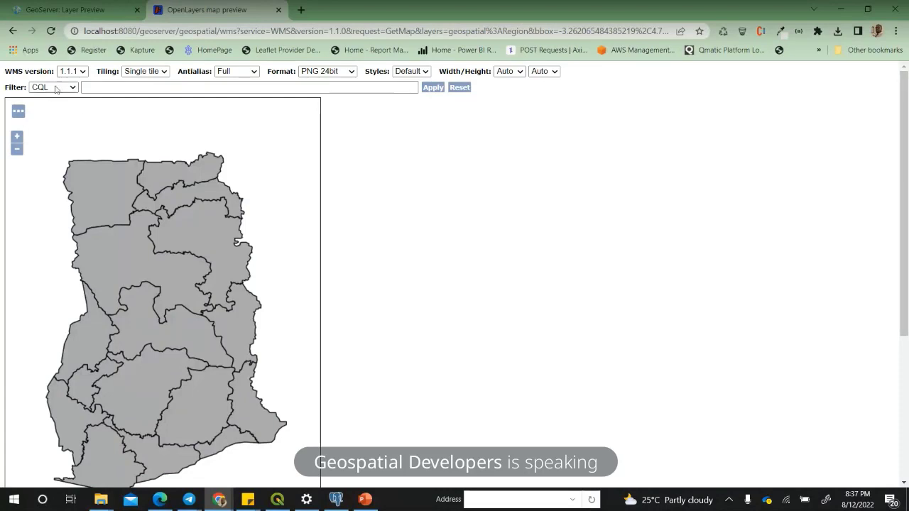
{"action": "left_click", "coordinate": [128, 86]}
{"action": "left_click", "coordinate": [129, 85]}
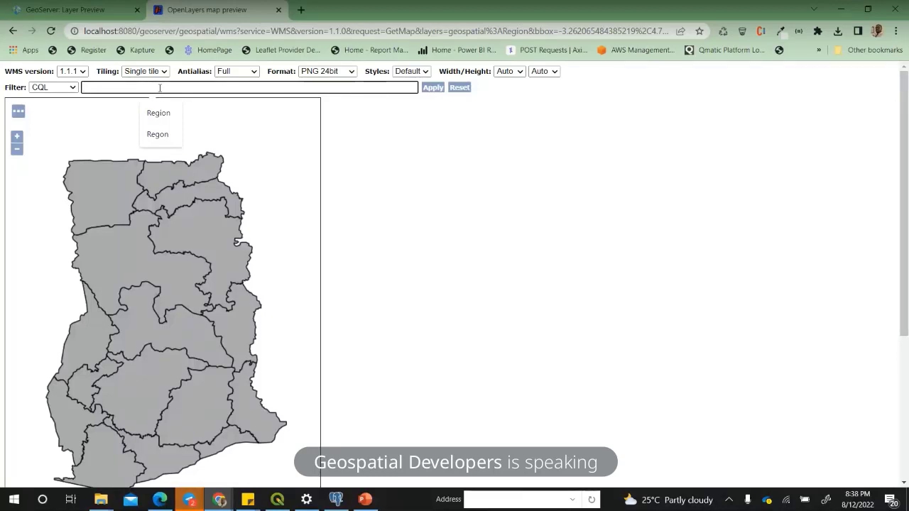
{"action": "scroll", "coordinate": [328, 347], "scroll_direction": "down", "scroll_amount": 2}
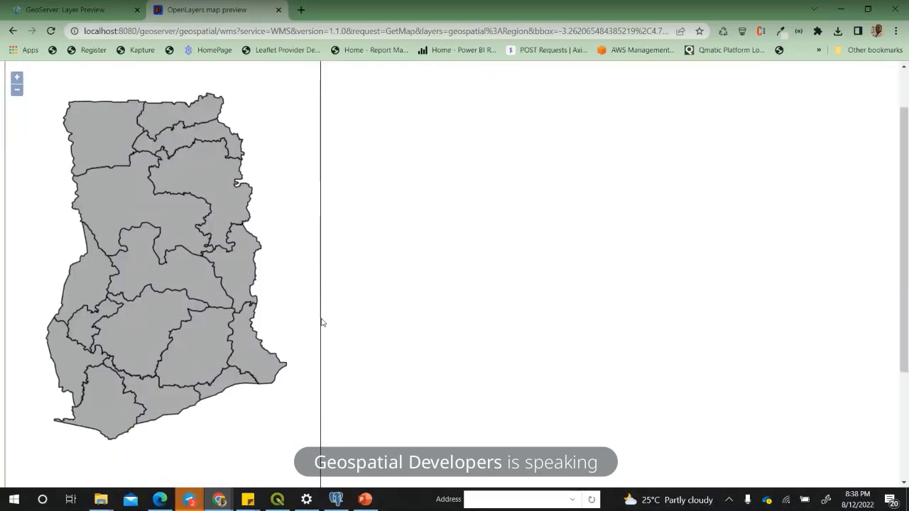
{"action": "scroll", "coordinate": [296, 346], "scroll_direction": "down", "scroll_amount": 2}
{"action": "scroll", "coordinate": [265, 327], "scroll_direction": "up", "scroll_amount": 2}
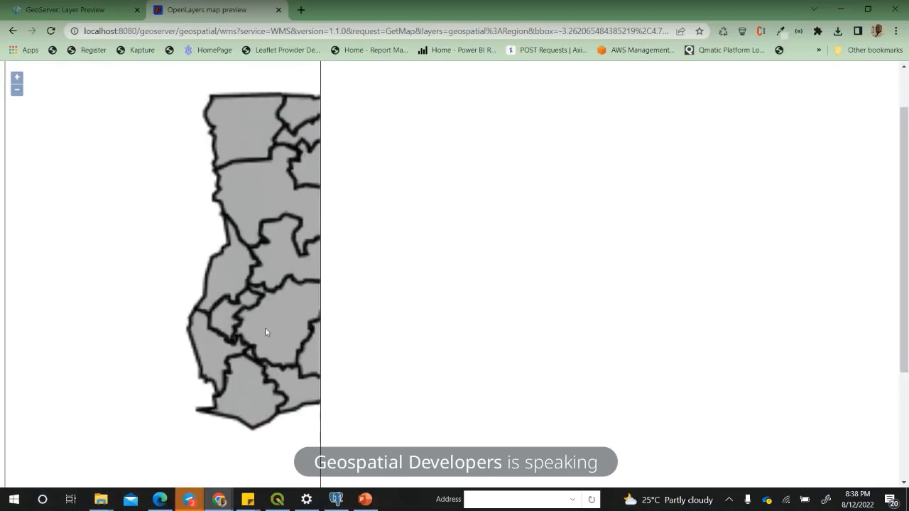
{"action": "left_click_drag", "start_coordinate": [288, 288], "coordinate": [176, 272]}
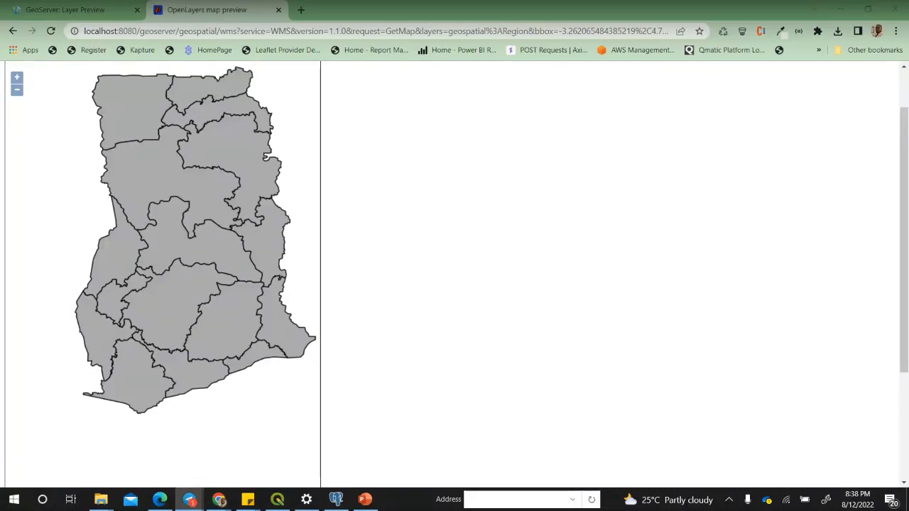
Step: Return to the GeoServer administration page and start adding a new PostGIS database store
{"action": "left_click", "coordinate": [64, 17]}
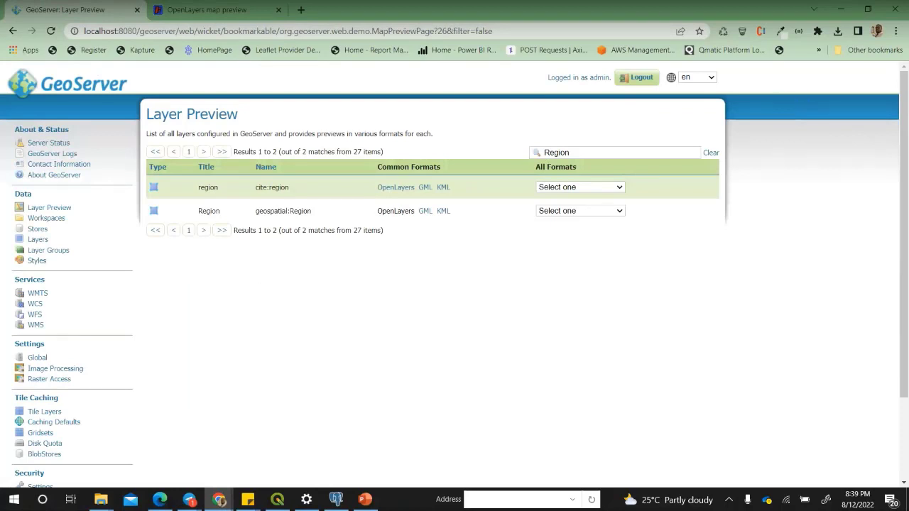
{"action": "key", "text": "alt+Tab"}
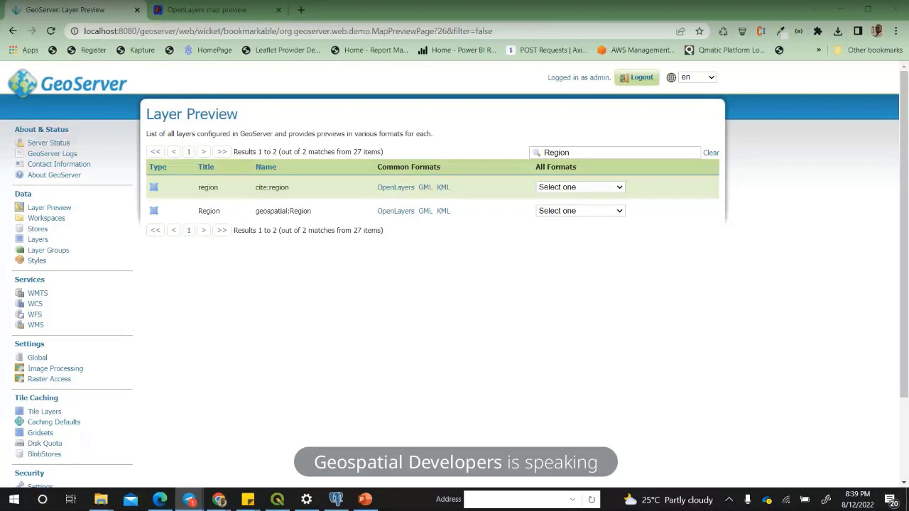
{"action": "left_click", "coordinate": [42, 233]}
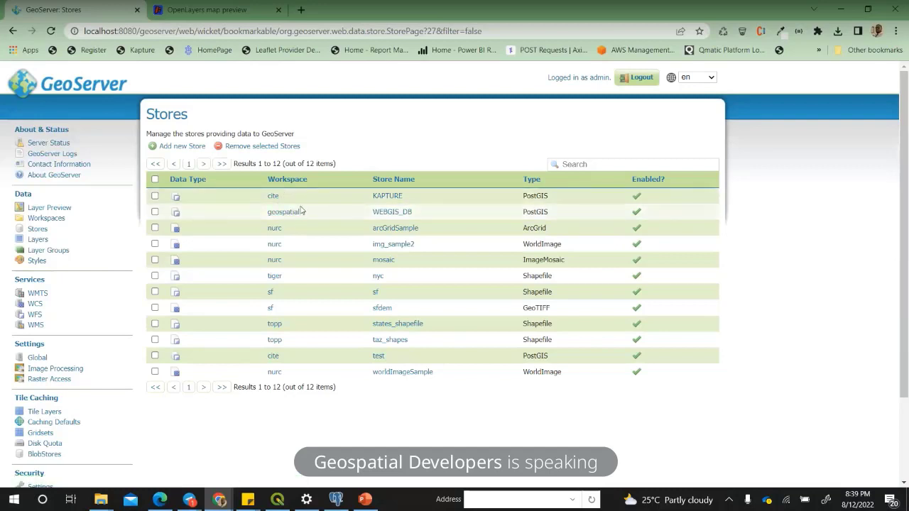
{"action": "left_click", "coordinate": [185, 150]}
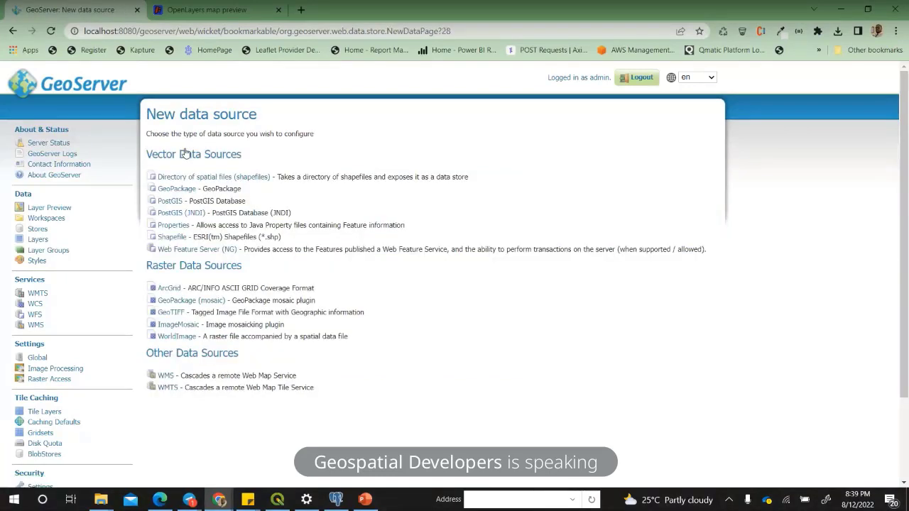
{"action": "left_click", "coordinate": [171, 202]}
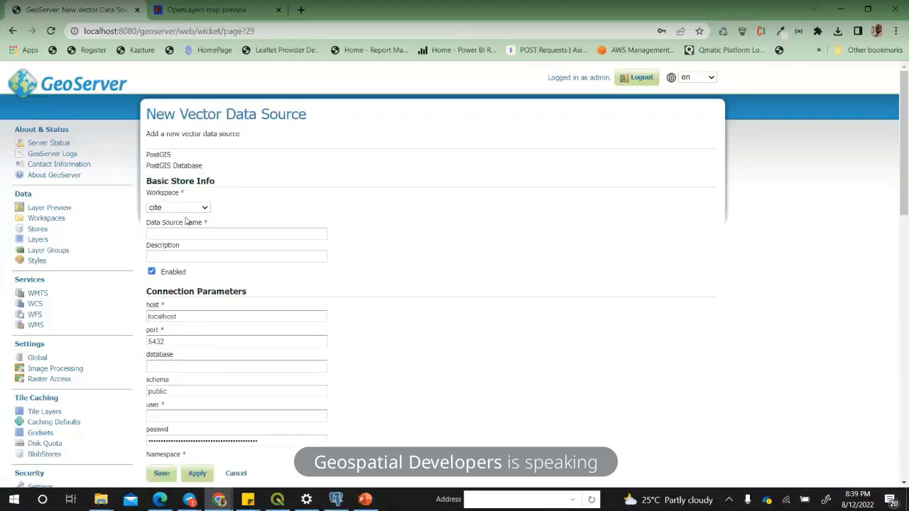
Step: Choose the geospatial workspace for the new PostGIS store and go through its connection parameters
{"action": "left_click", "coordinate": [188, 208]}
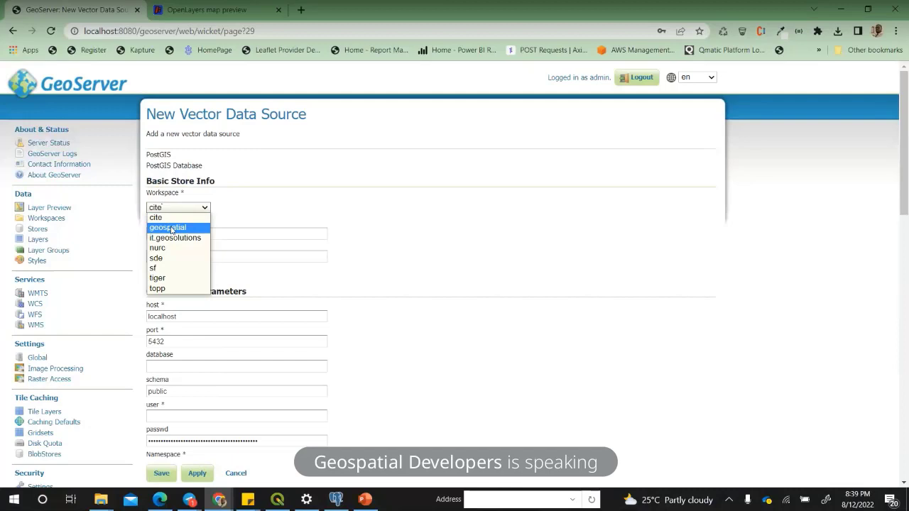
{"action": "left_click", "coordinate": [172, 228]}
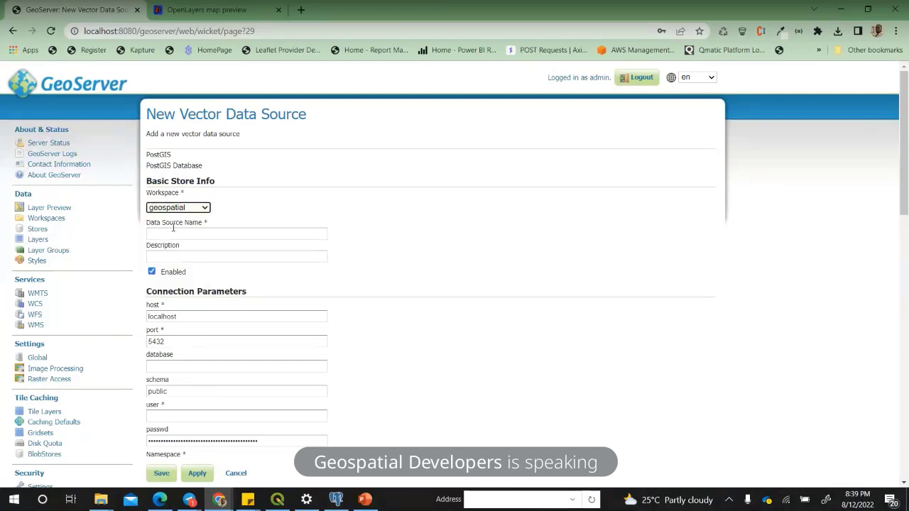
{"action": "left_click", "coordinate": [187, 233]}
{"action": "left_click", "coordinate": [202, 261]}
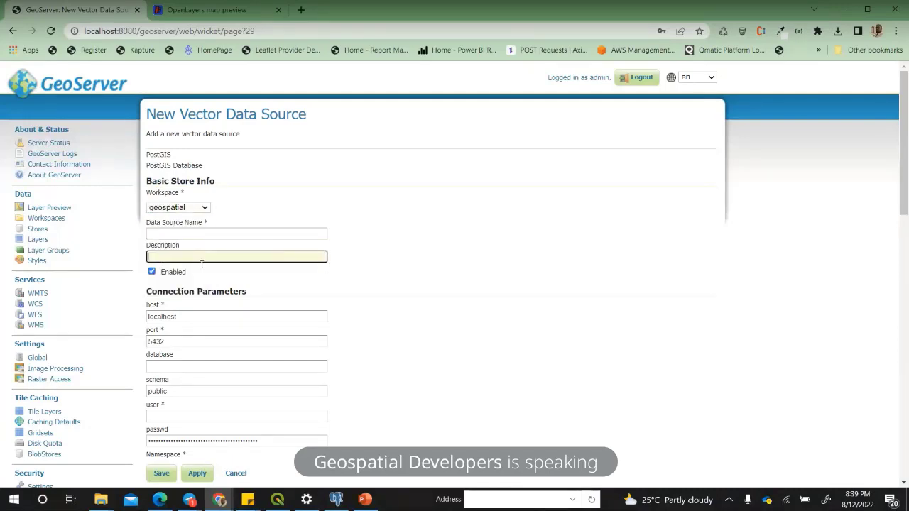
{"action": "scroll", "coordinate": [294, 290], "scroll_direction": "down", "scroll_amount": 2}
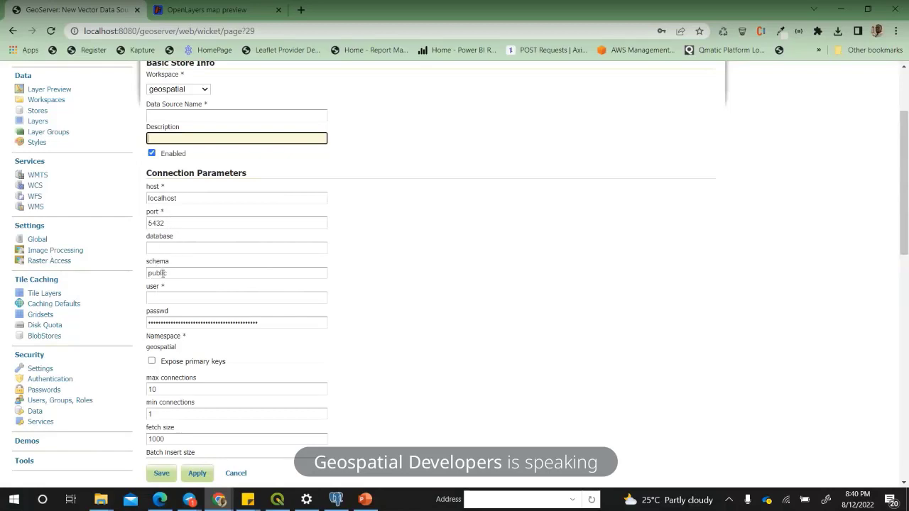
{"action": "scroll", "coordinate": [209, 319], "scroll_direction": "down", "scroll_amount": 3}
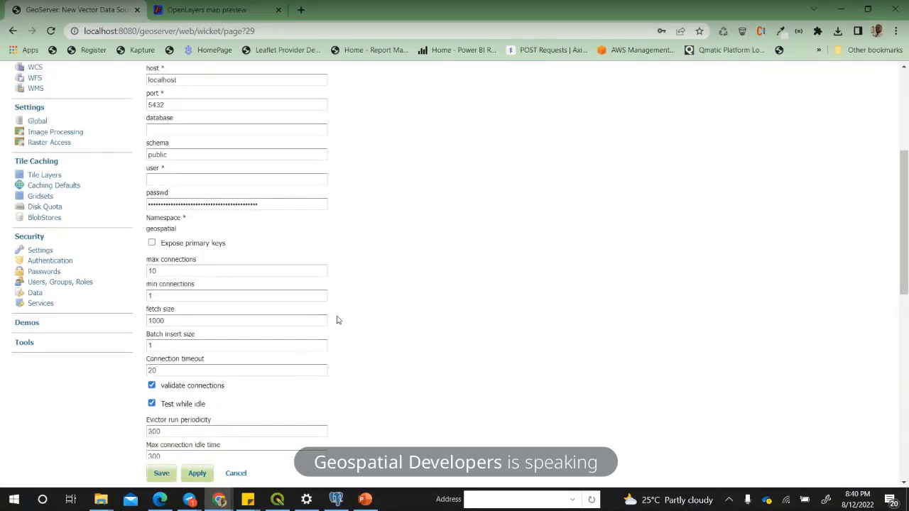
{"action": "mouse_move", "coordinate": [355, 260]}
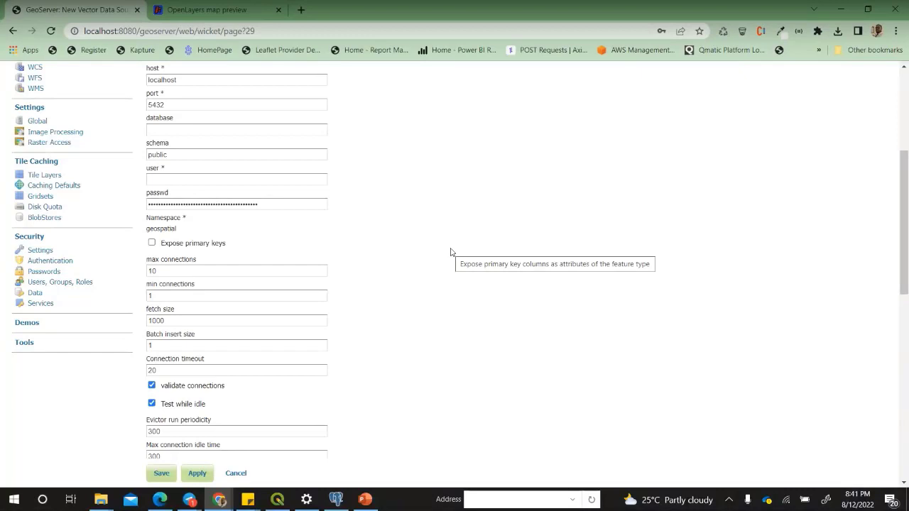
{"action": "left_click", "coordinate": [189, 500]}
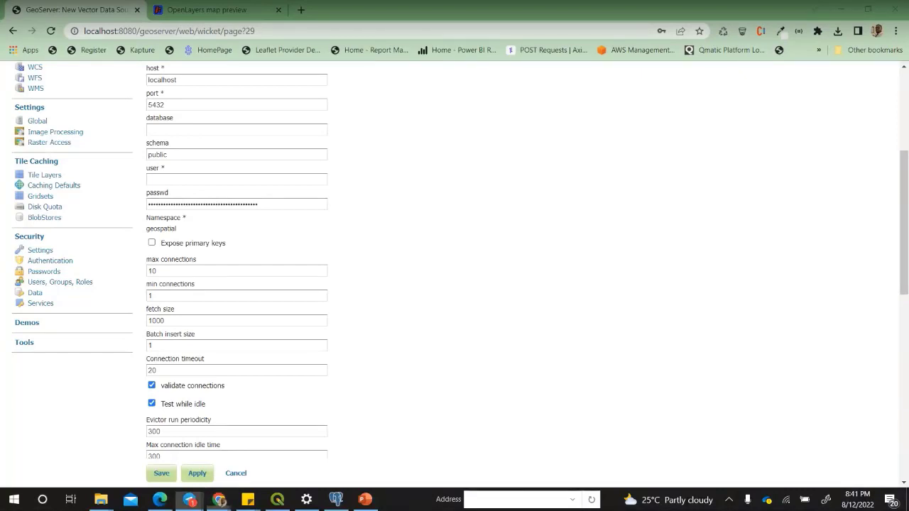
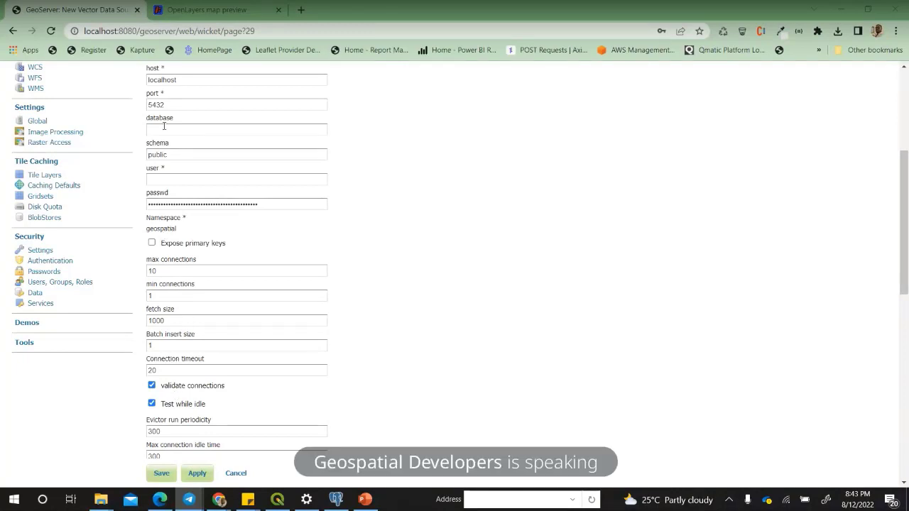
Step: Look over the list of published styles and start a new SLD style with its empty code editor active
{"action": "scroll", "coordinate": [86, 142], "scroll_direction": "up", "scroll_amount": 4}
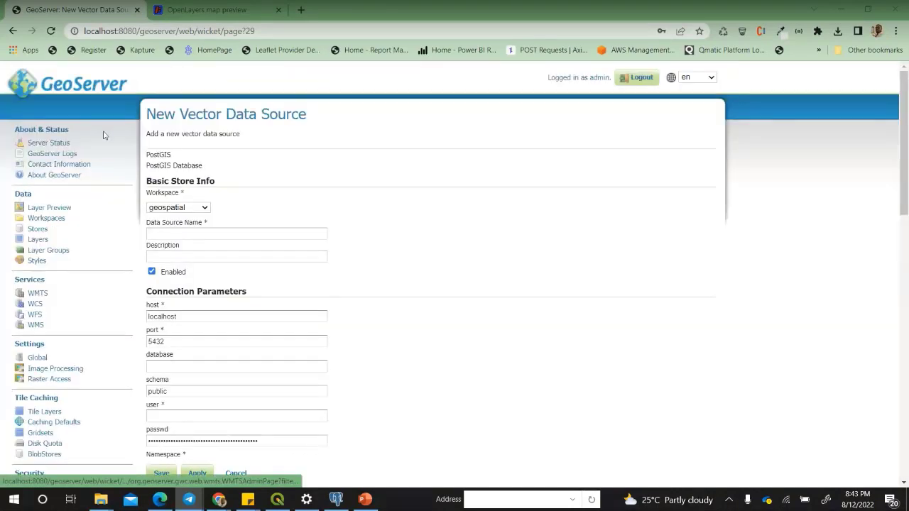
{"action": "left_click", "coordinate": [37, 261]}
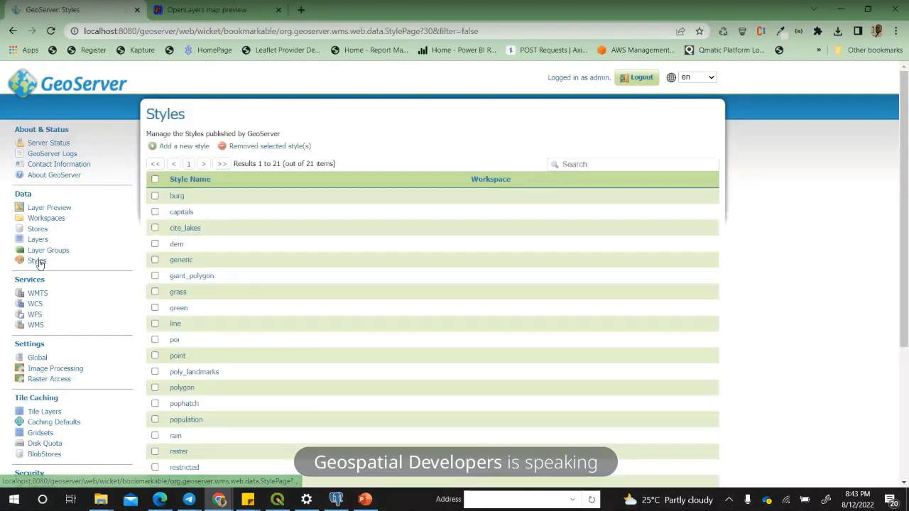
{"action": "scroll", "coordinate": [255, 178], "scroll_direction": "down", "scroll_amount": 2}
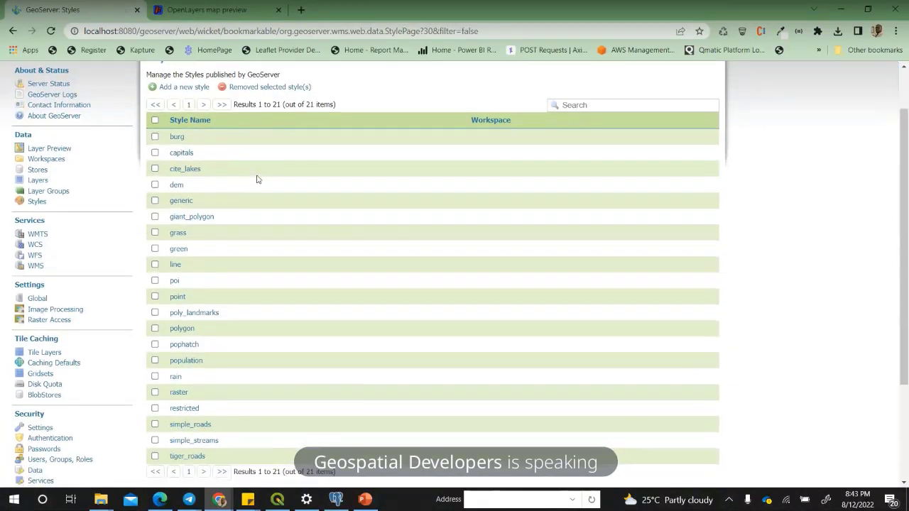
{"action": "scroll", "coordinate": [257, 179], "scroll_direction": "up", "scroll_amount": 2}
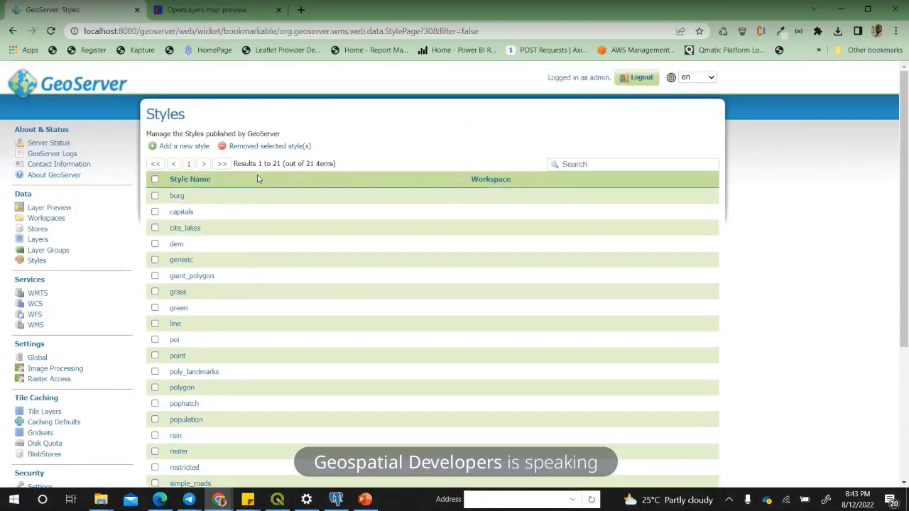
{"action": "left_click", "coordinate": [182, 146]}
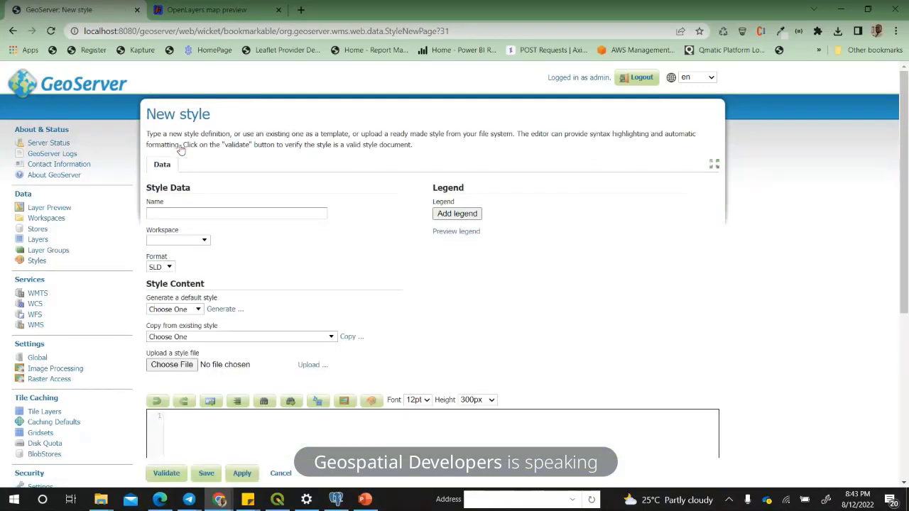
{"action": "scroll", "coordinate": [306, 218], "scroll_direction": "down", "scroll_amount": 3}
{"action": "left_click", "coordinate": [280, 251]}
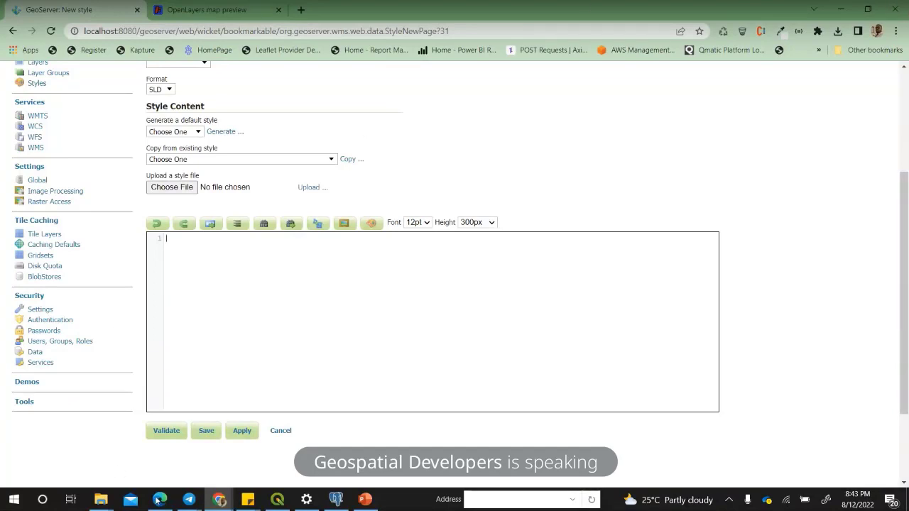
Step: Switch to QGIS and add the region table from the public schema of the WEBGIS PostgreSQL connection as a layer
{"action": "mouse_move", "coordinate": [283, 495]}
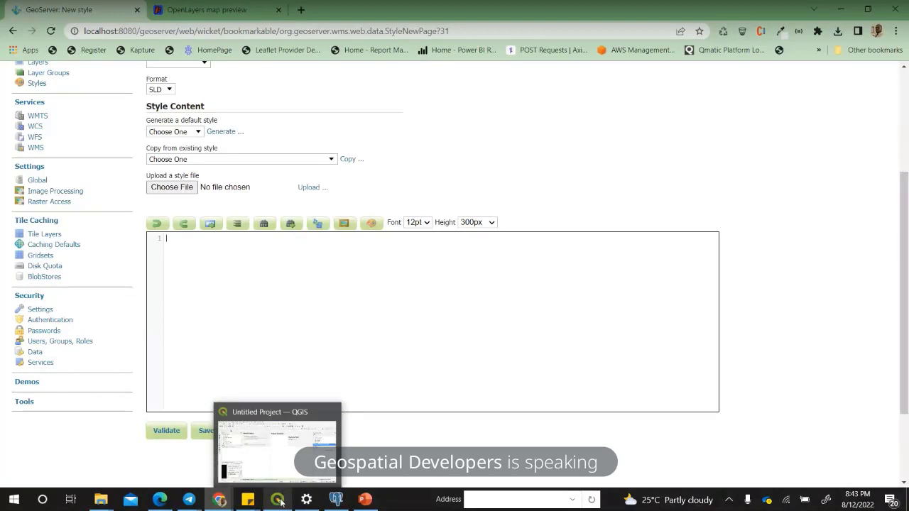
{"action": "left_click", "coordinate": [279, 504]}
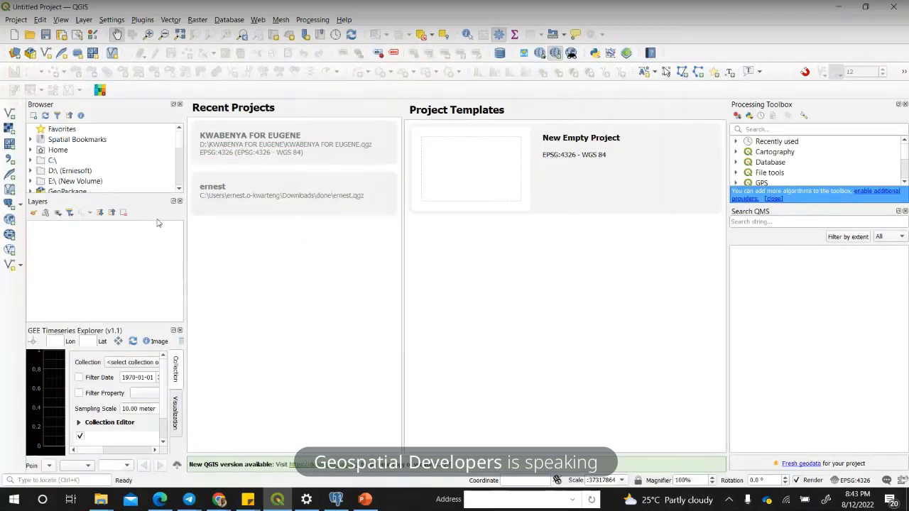
{"action": "left_click", "coordinate": [12, 205]}
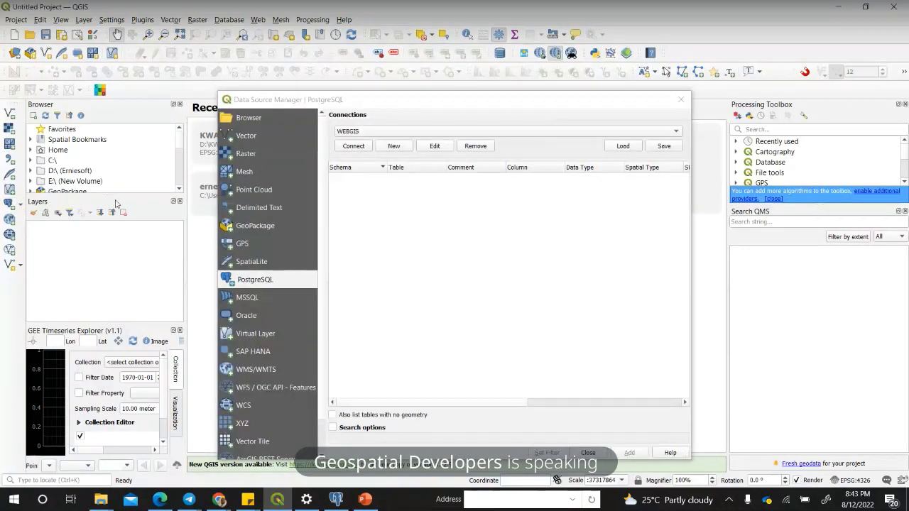
{"action": "left_click", "coordinate": [357, 148]}
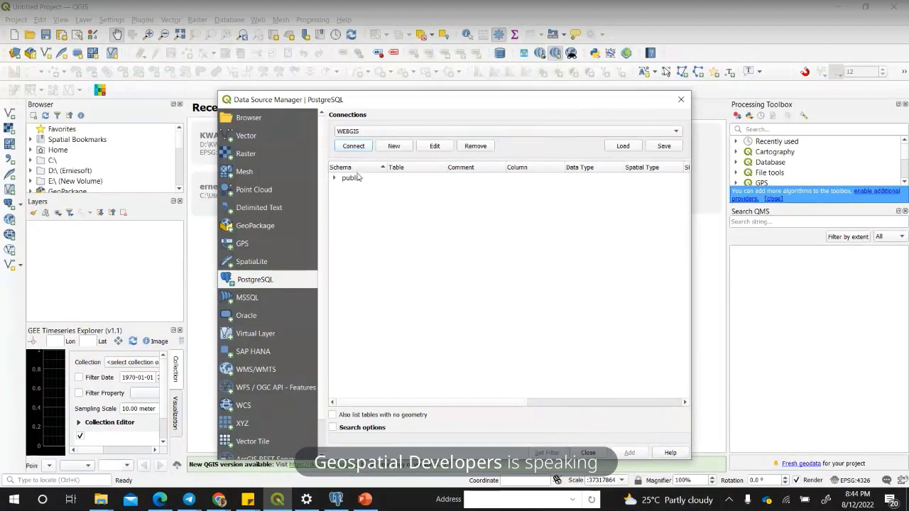
{"action": "left_click", "coordinate": [337, 179]}
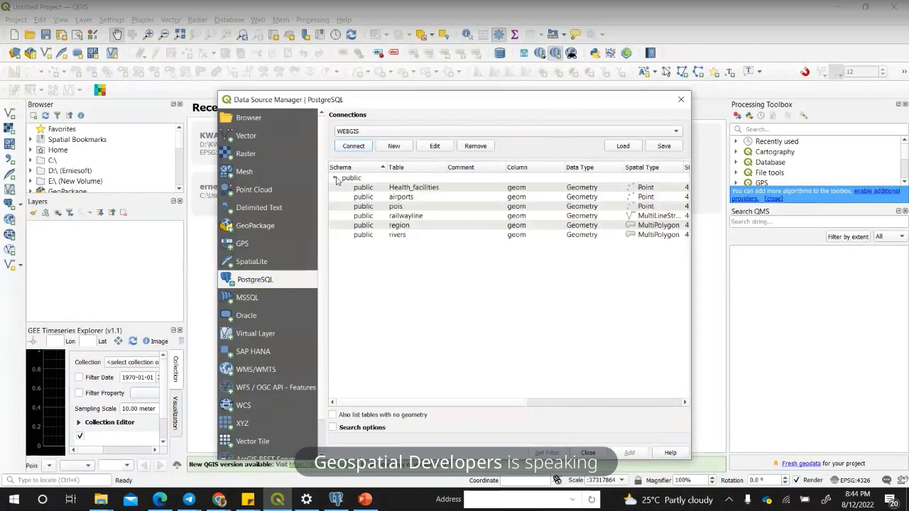
{"action": "left_click", "coordinate": [399, 225]}
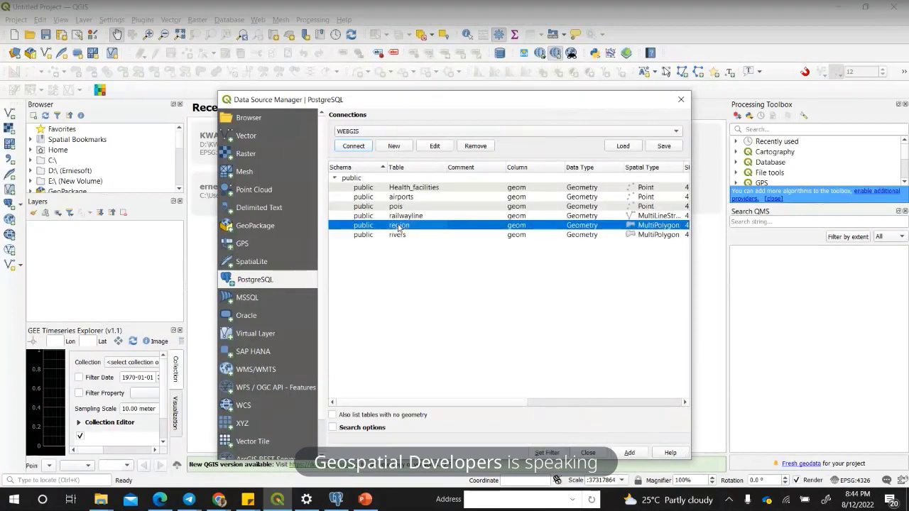
{"action": "left_click", "coordinate": [630, 453]}
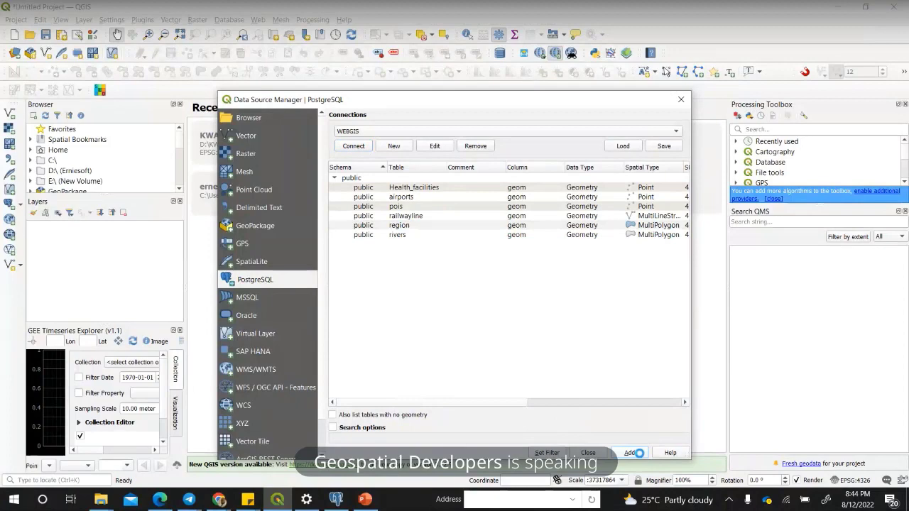
{"action": "left_click", "coordinate": [588, 454]}
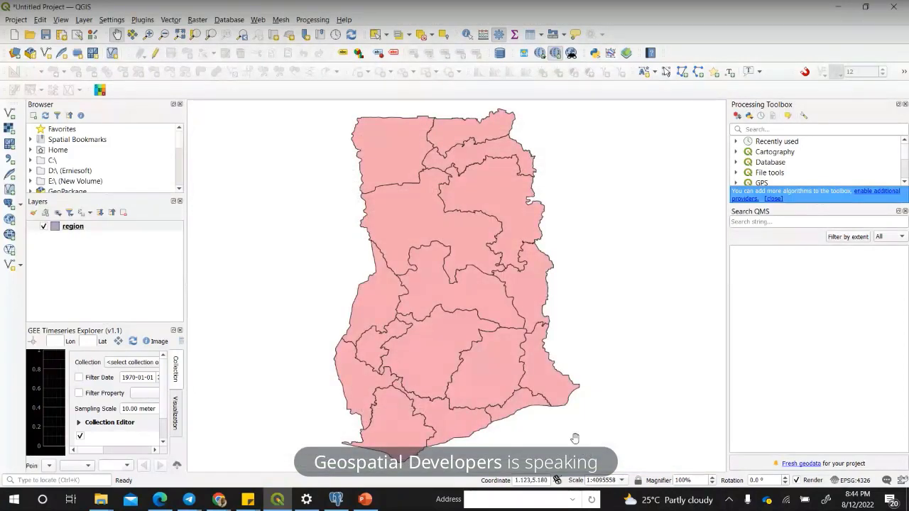
Step: Open the region layer's symbology and make the fill colour of its Simple Fill transparent
{"action": "scroll", "coordinate": [425, 309], "scroll_direction": "down", "scroll_amount": 1}
{"action": "scroll", "coordinate": [429, 315], "scroll_direction": "up", "scroll_amount": 1}
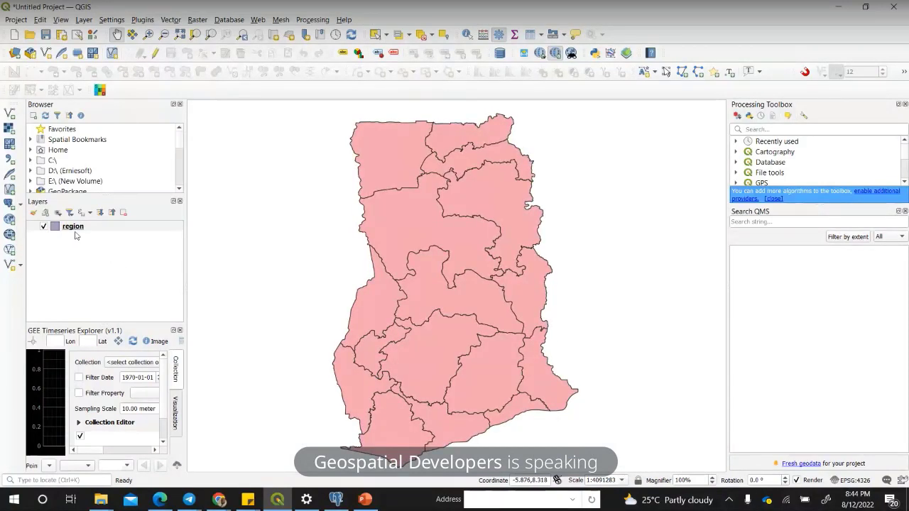
{"action": "mouse_move", "coordinate": [74, 228]}
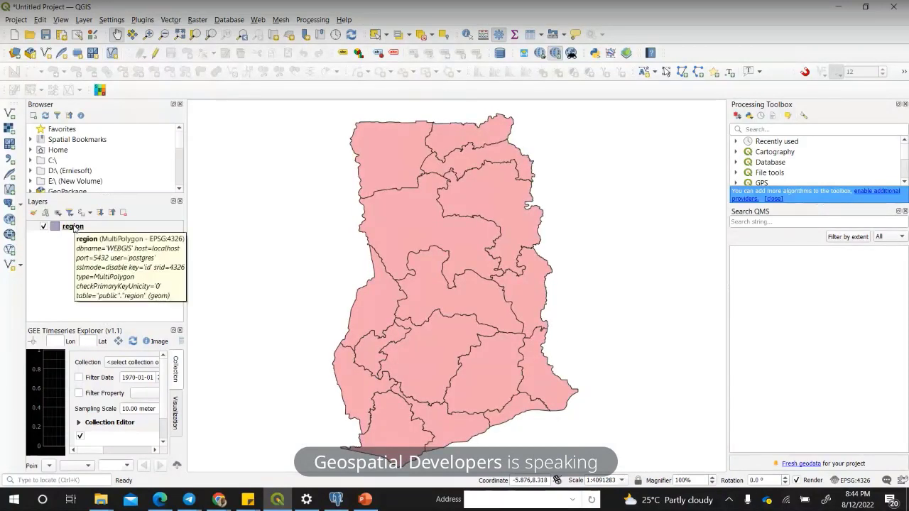
{"action": "left_click", "coordinate": [74, 228]}
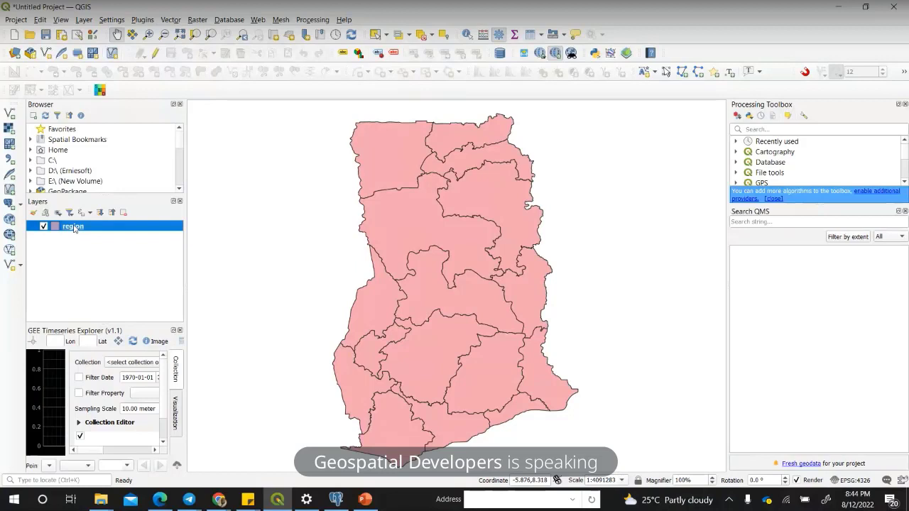
{"action": "double_click", "coordinate": [74, 228]}
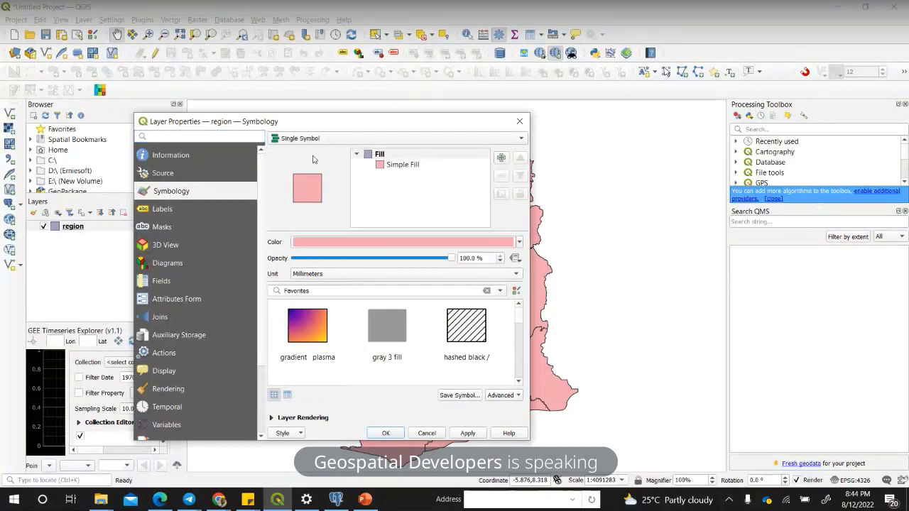
{"action": "left_click", "coordinate": [412, 168]}
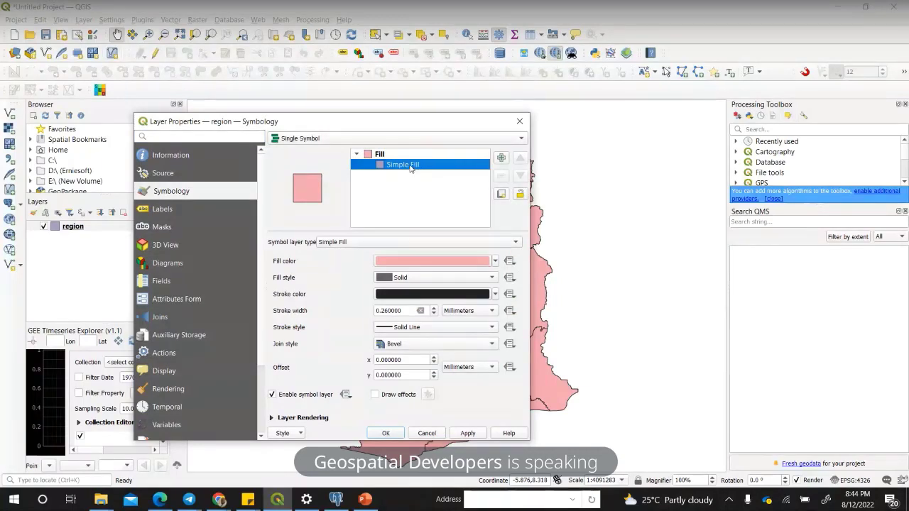
{"action": "left_click", "coordinate": [515, 243]}
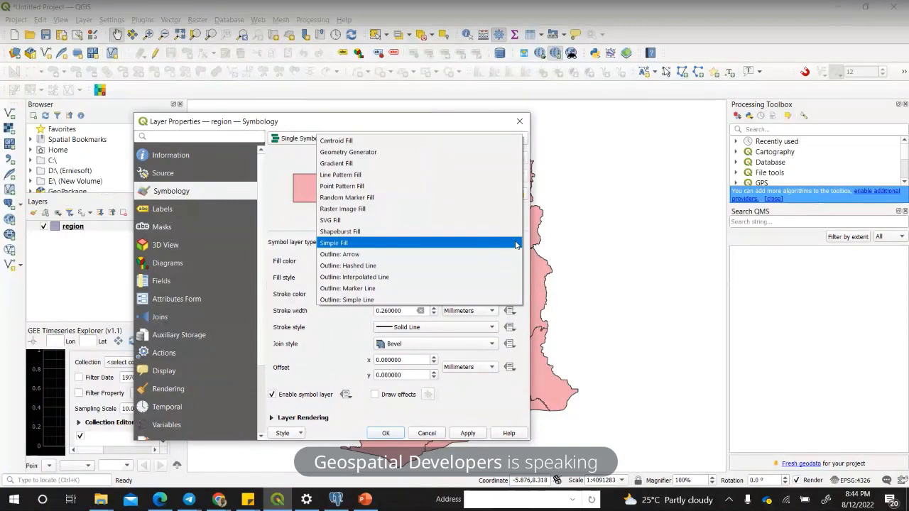
{"action": "left_click", "coordinate": [516, 245]}
{"action": "left_click", "coordinate": [495, 261]}
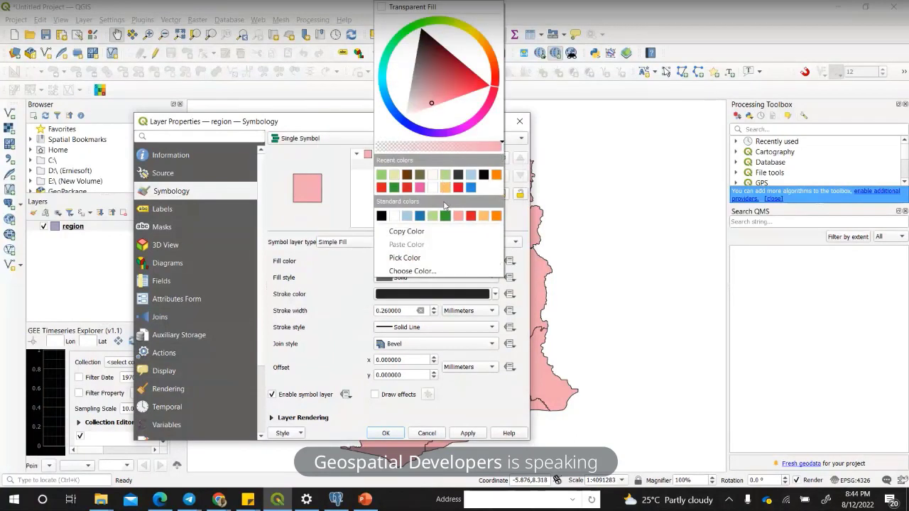
{"action": "left_click", "coordinate": [382, 8]}
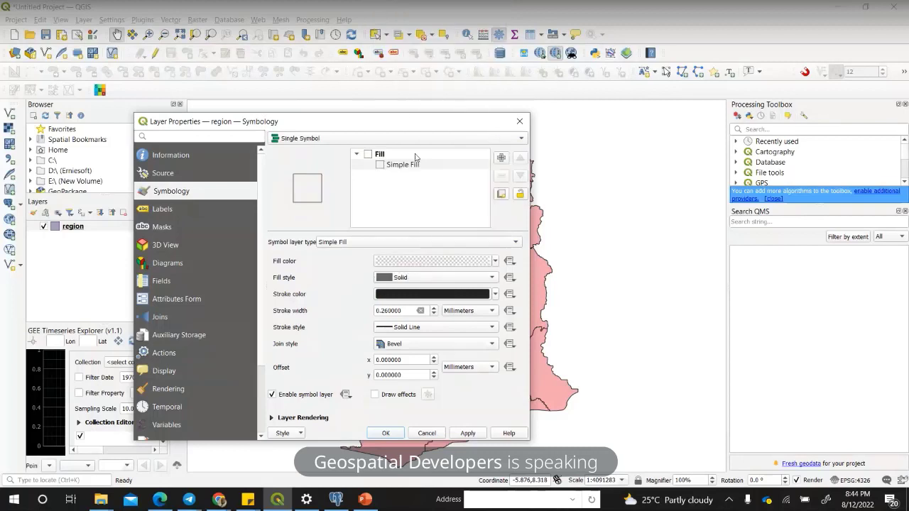
Step: Set the region layer's stroke colour to red and its stroke width to 0.86 mm, and apply the symbology
{"action": "left_click", "coordinate": [497, 296]}
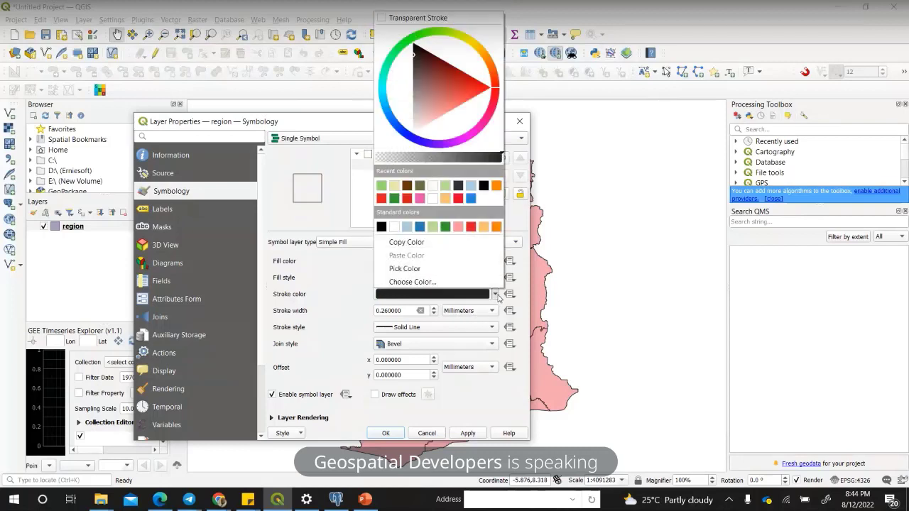
{"action": "left_click", "coordinate": [458, 199]}
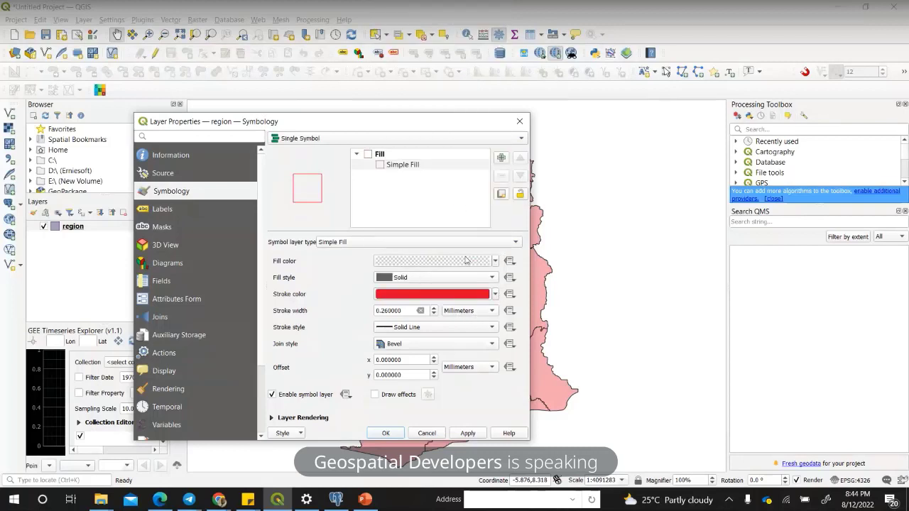
{"action": "left_click", "coordinate": [432, 309]}
{"action": "left_click", "coordinate": [433, 309]}
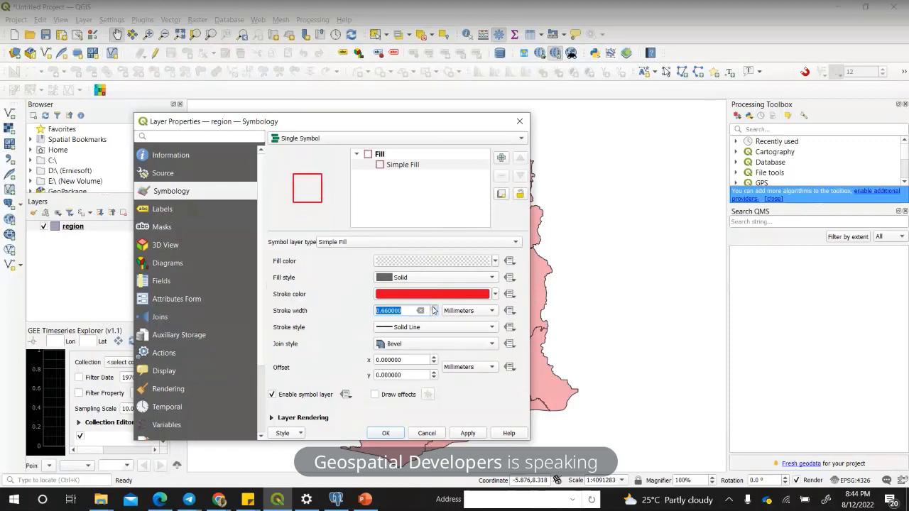
{"action": "left_click", "coordinate": [433, 308]}
{"action": "left_click", "coordinate": [433, 308]}
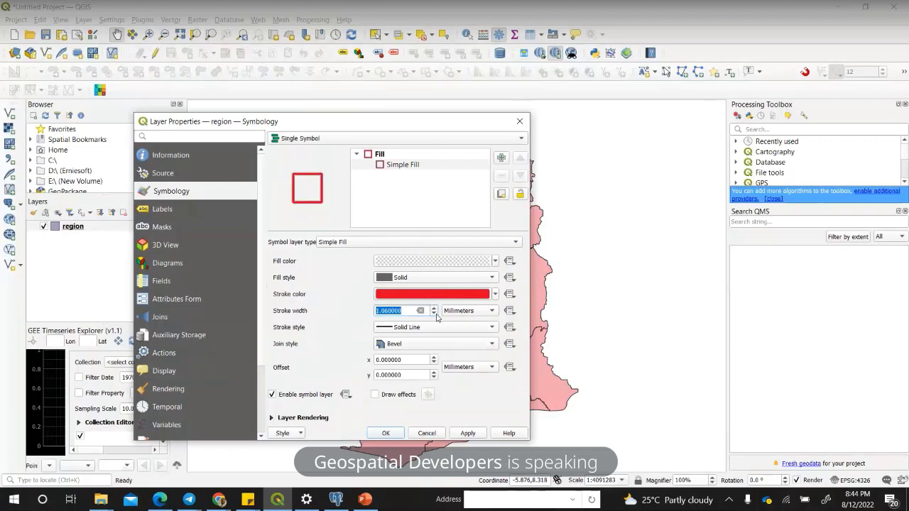
{"action": "left_click", "coordinate": [434, 313]}
{"action": "left_click", "coordinate": [466, 435]}
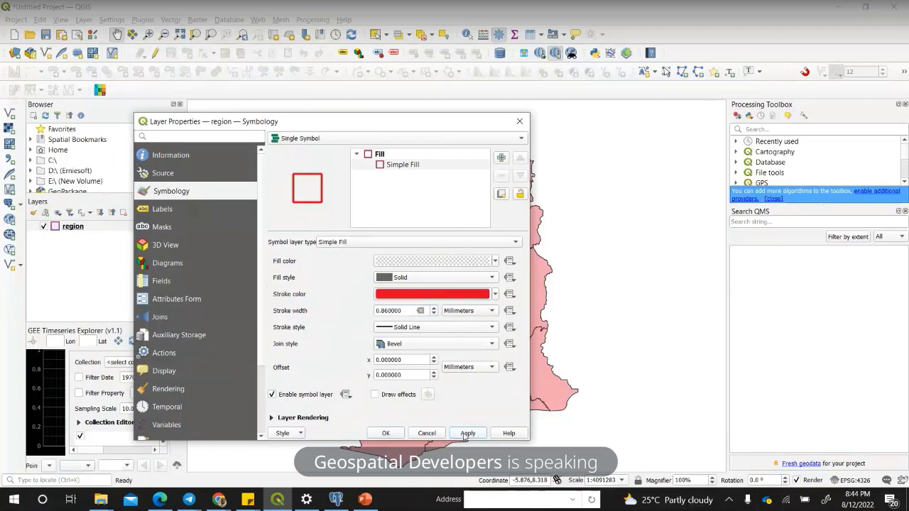
Step: Turn on Single Labels for the region layer with the region field as the label value, and apply them
{"action": "left_click_drag", "start_coordinate": [429, 128], "coordinate": [486, 113]}
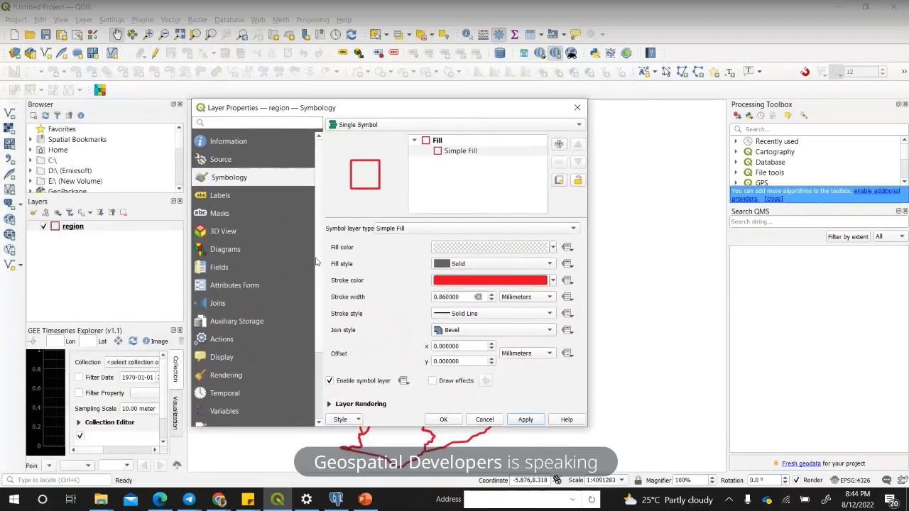
{"action": "left_click", "coordinate": [228, 196]}
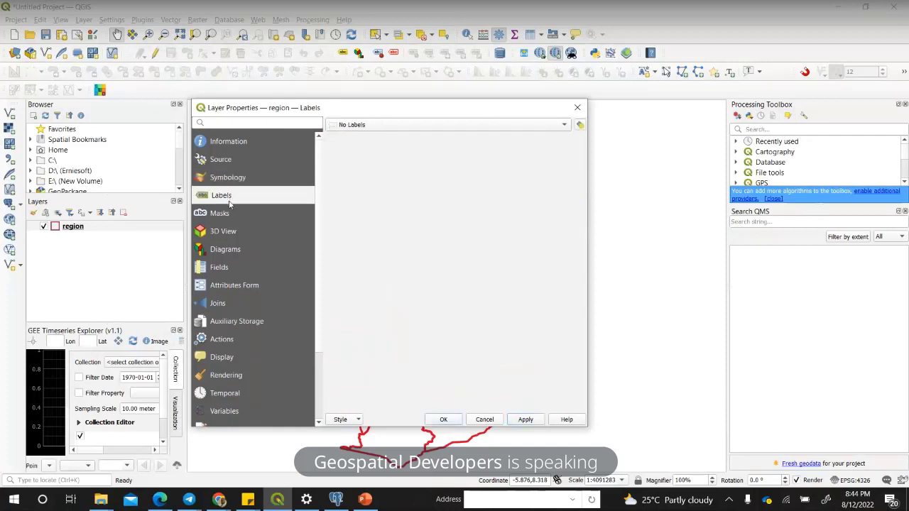
{"action": "left_click", "coordinate": [384, 125]}
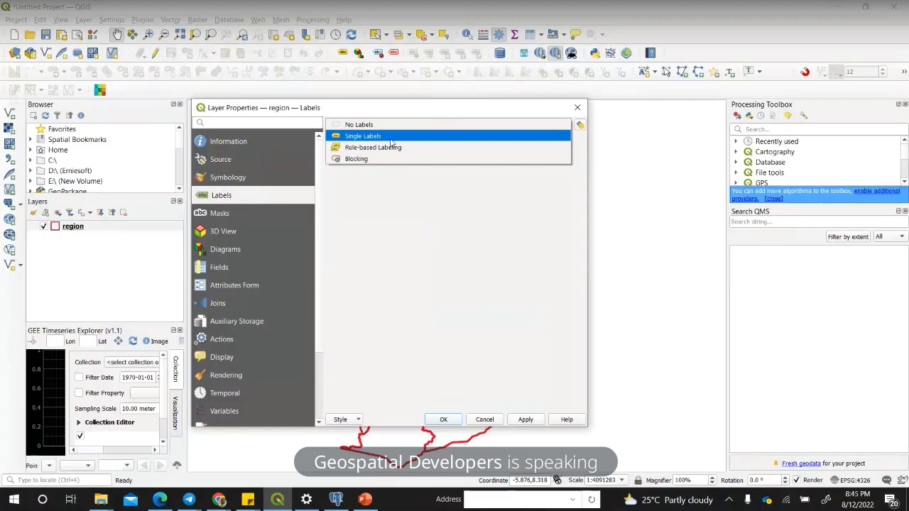
{"action": "left_click", "coordinate": [390, 139]}
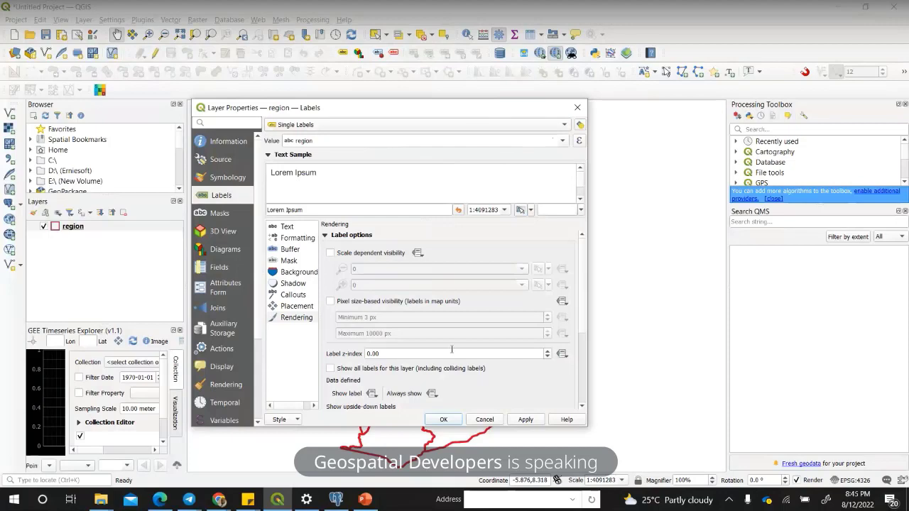
{"action": "left_click", "coordinate": [525, 419]}
{"action": "left_click_drag", "start_coordinate": [462, 110], "coordinate": [424, 105]}
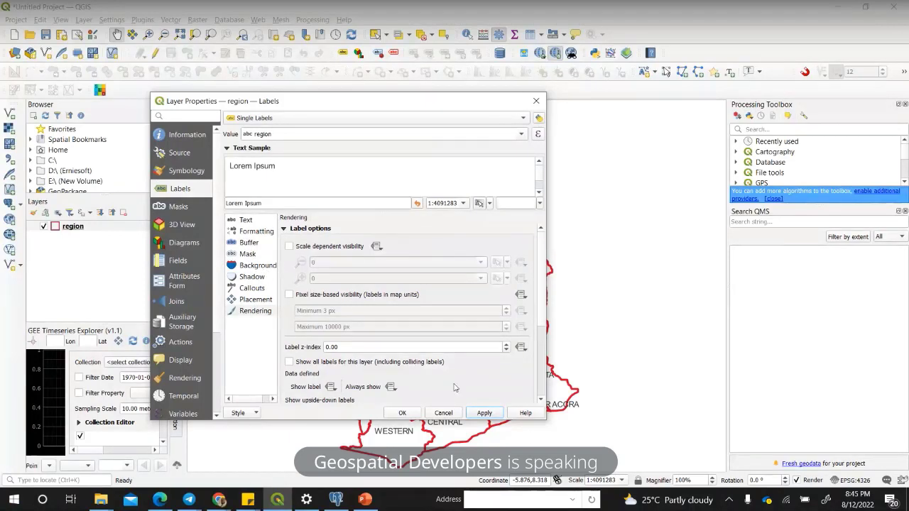
{"action": "left_click_drag", "start_coordinate": [445, 106], "coordinate": [371, 110]}
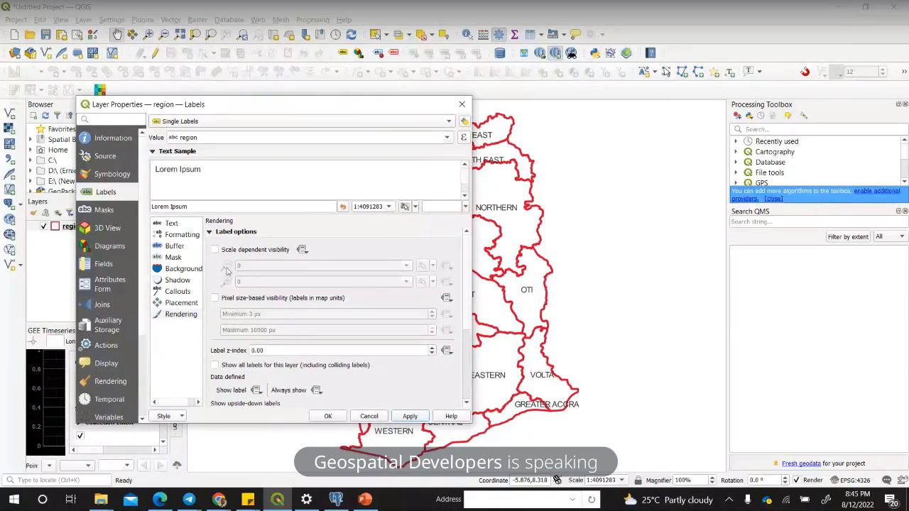
Step: Try wrapping the region labels on character 7 in the label formatting, and apply it
{"action": "left_click", "coordinate": [176, 234]}
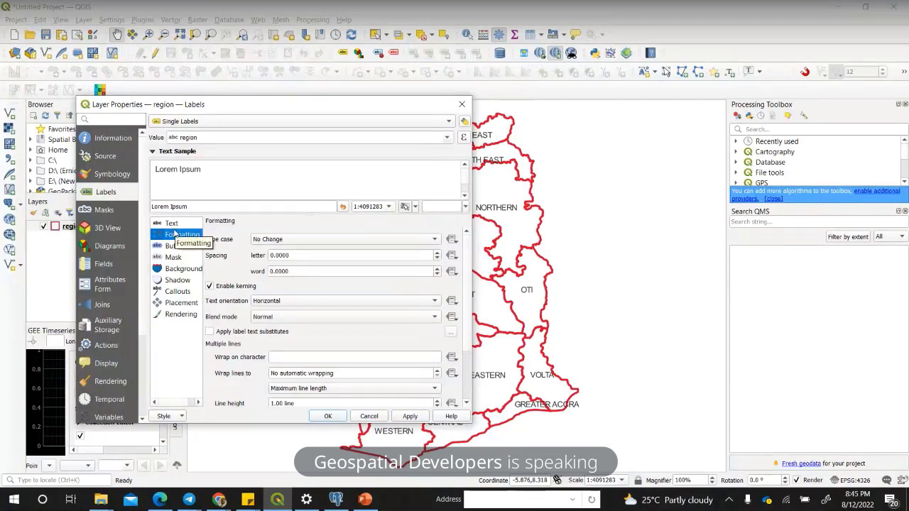
{"action": "left_click", "coordinate": [390, 358]}
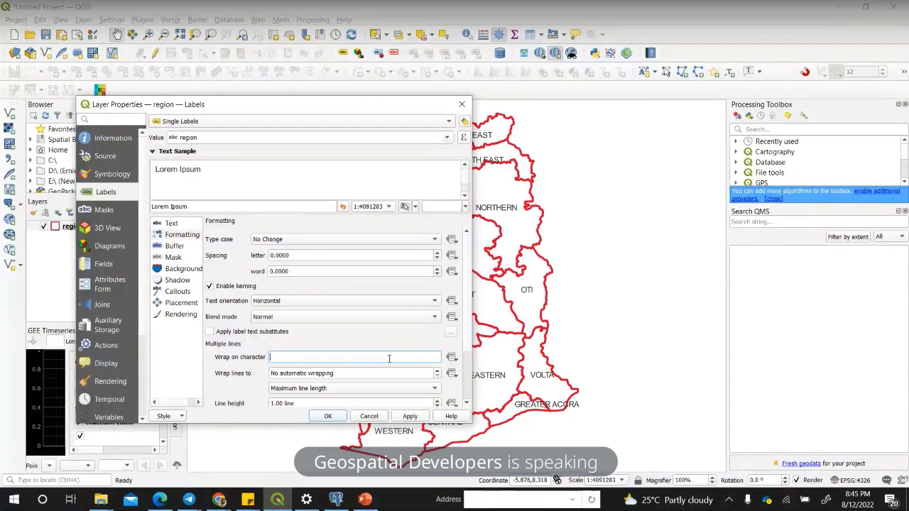
{"action": "type", "text": "7"}
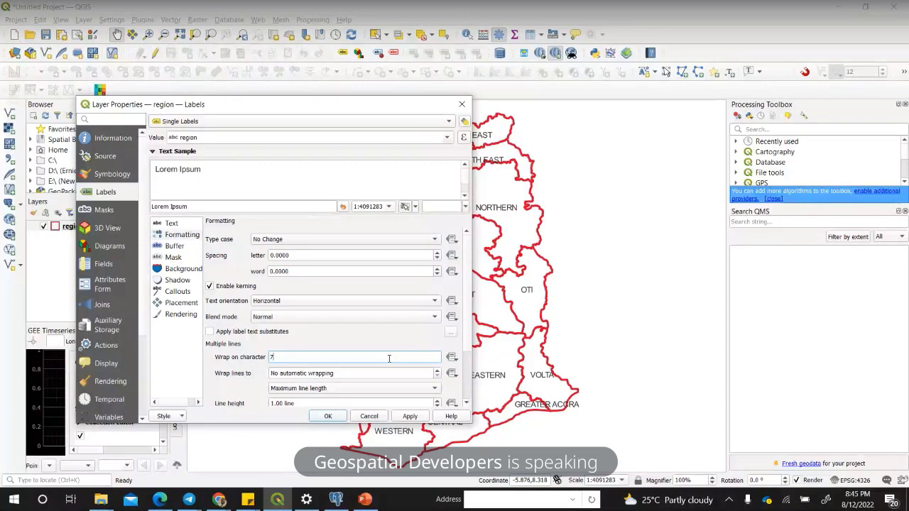
{"action": "left_click", "coordinate": [411, 417]}
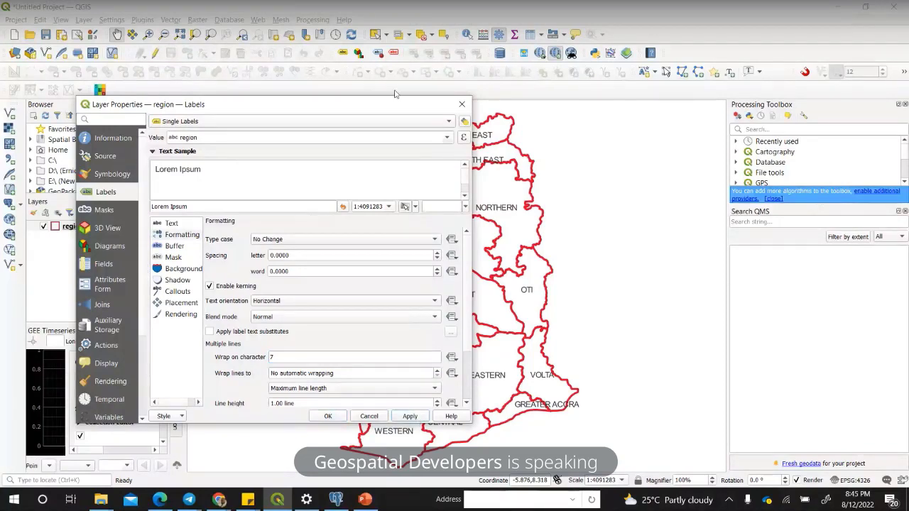
Step: Set the region labels' wrap character to 5 with the Maximum line length option, apply it and accept the layer properties
{"action": "left_click_drag", "start_coordinate": [371, 107], "coordinate": [468, 71]}
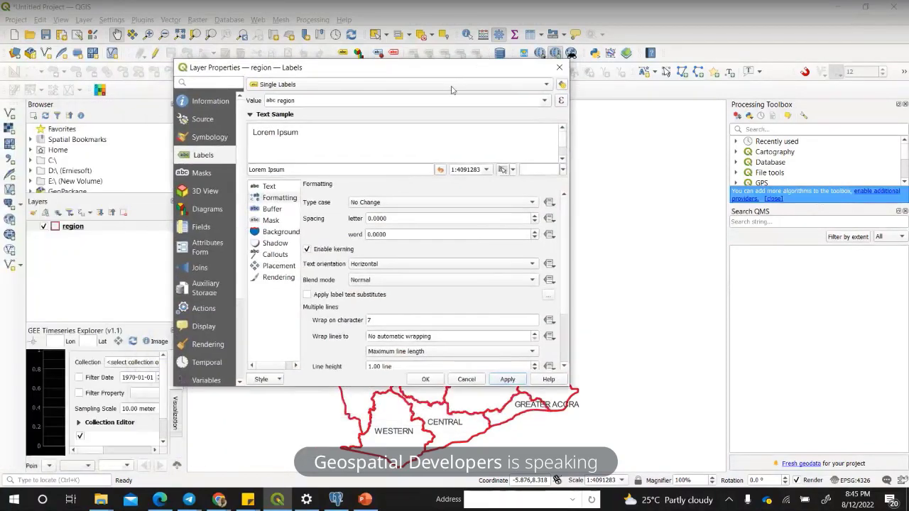
{"action": "left_click_drag", "start_coordinate": [377, 320], "coordinate": [347, 320]}
{"action": "type", "text": "5"}
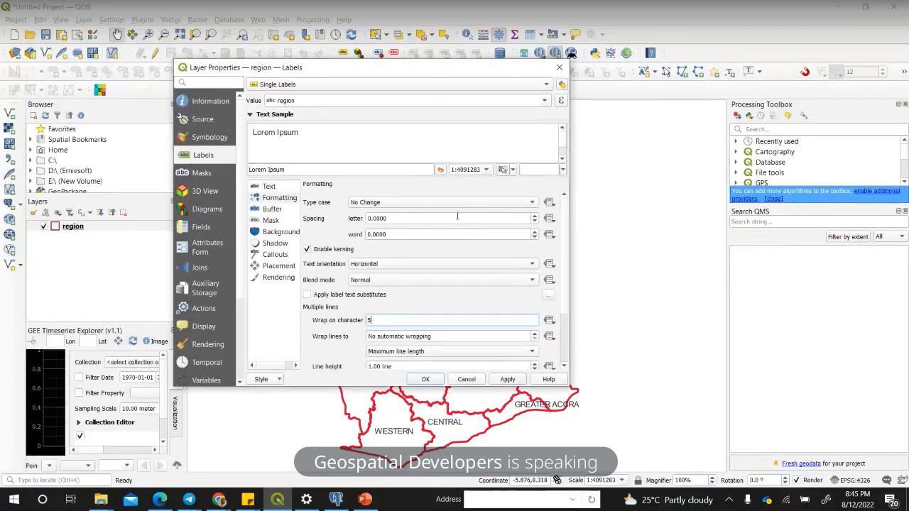
{"action": "left_click", "coordinate": [508, 380]}
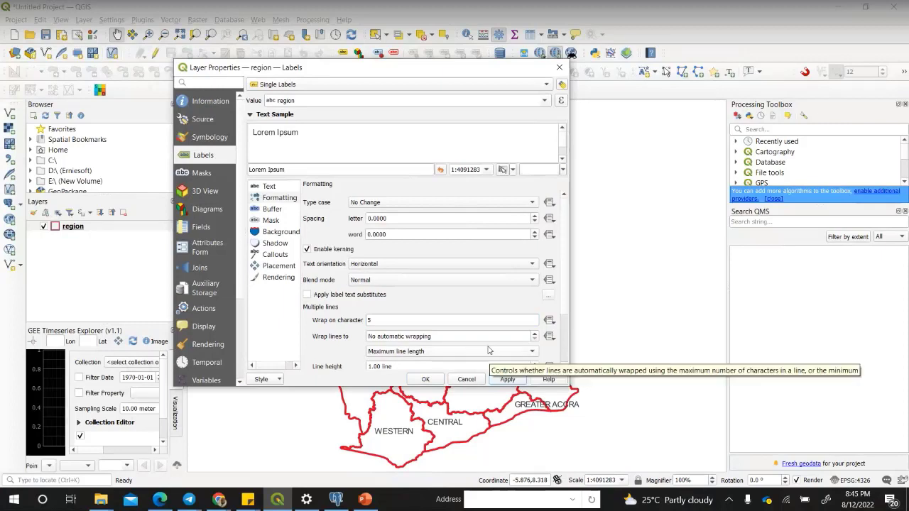
{"action": "left_click", "coordinate": [532, 353]}
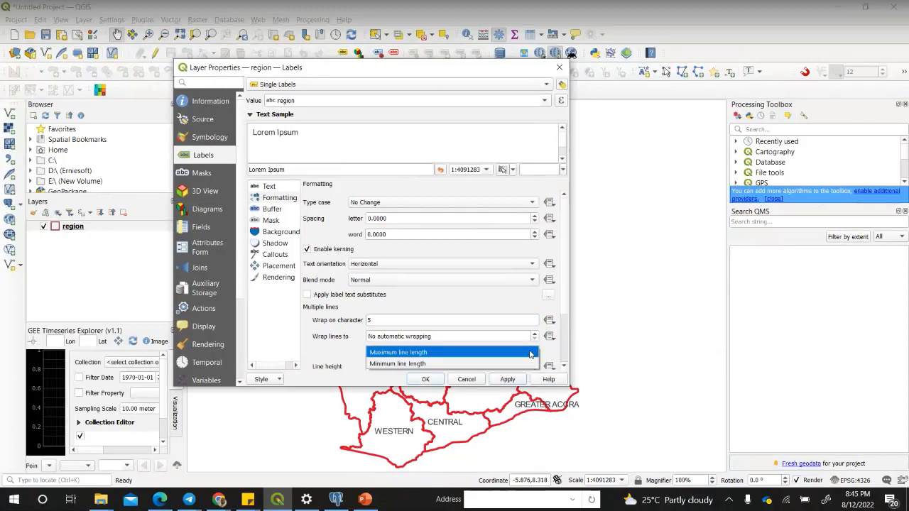
{"action": "left_click", "coordinate": [530, 353]}
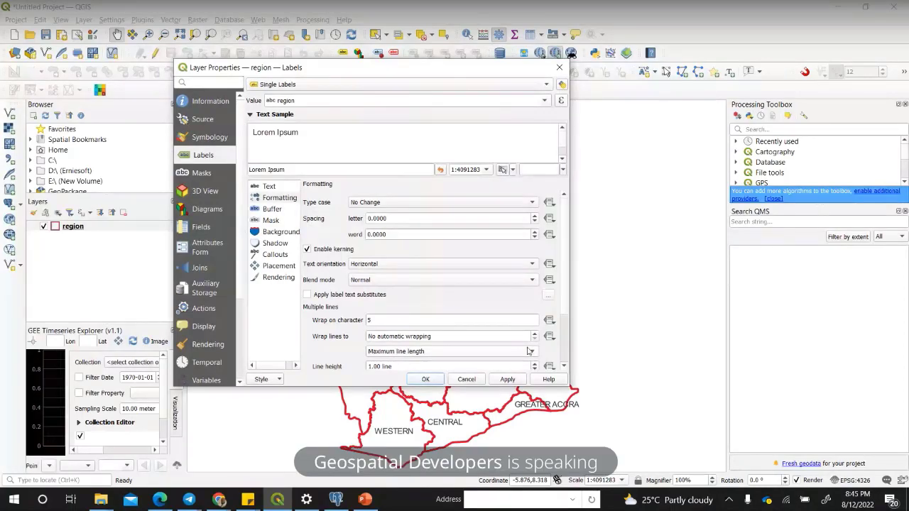
{"action": "scroll", "coordinate": [490, 301], "scroll_direction": "down", "scroll_amount": 1}
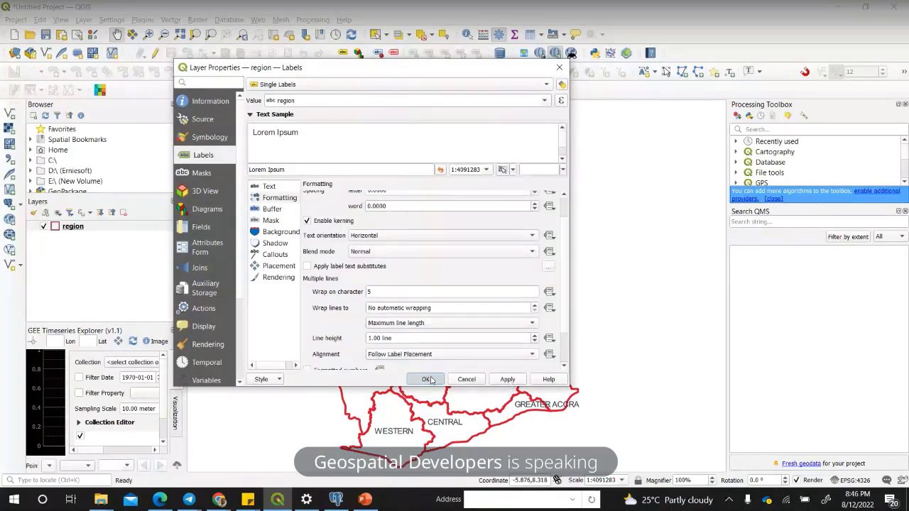
{"action": "left_click", "coordinate": [428, 379]}
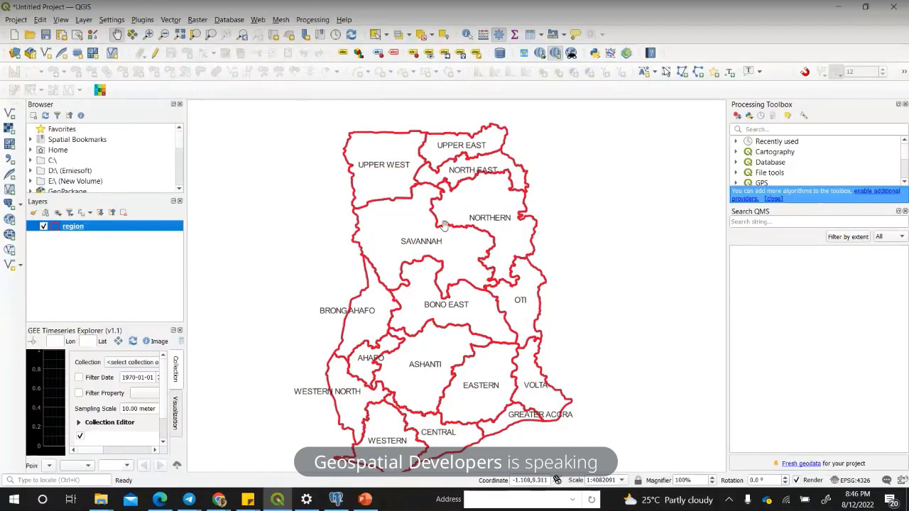
{"action": "left_click_drag", "start_coordinate": [442, 331], "coordinate": [434, 294]}
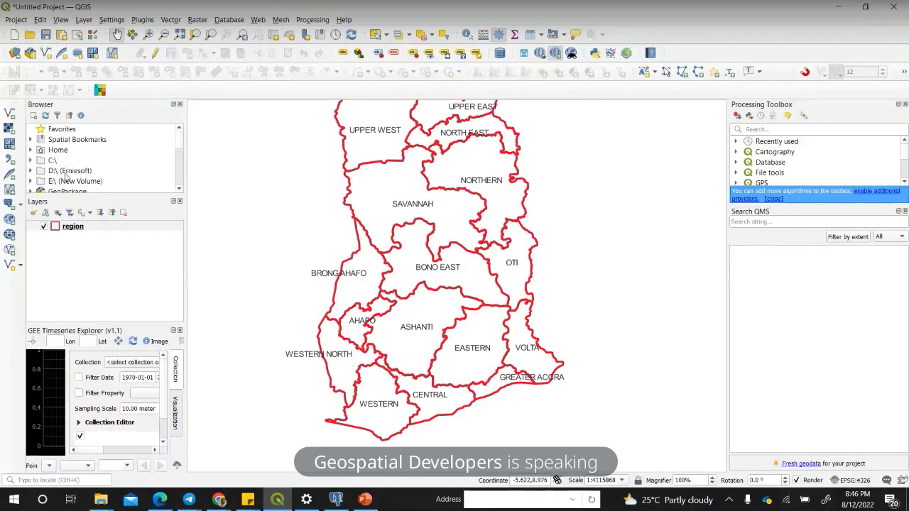
{"action": "left_click", "coordinate": [84, 228]}
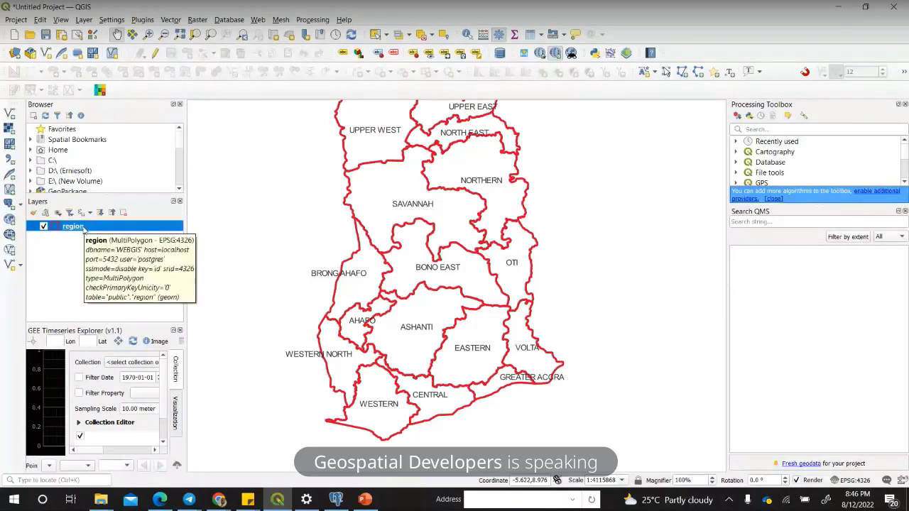
{"action": "right_click", "coordinate": [83, 228]}
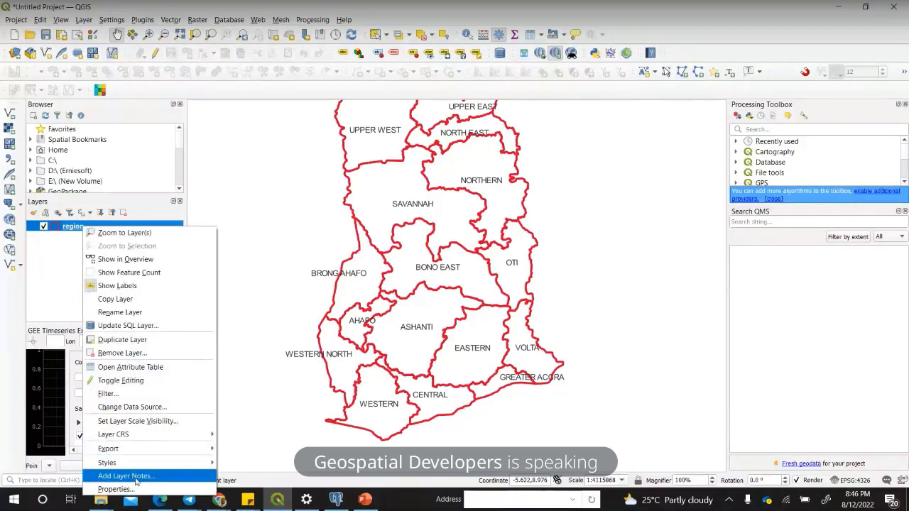
{"action": "mouse_move", "coordinate": [116, 434]}
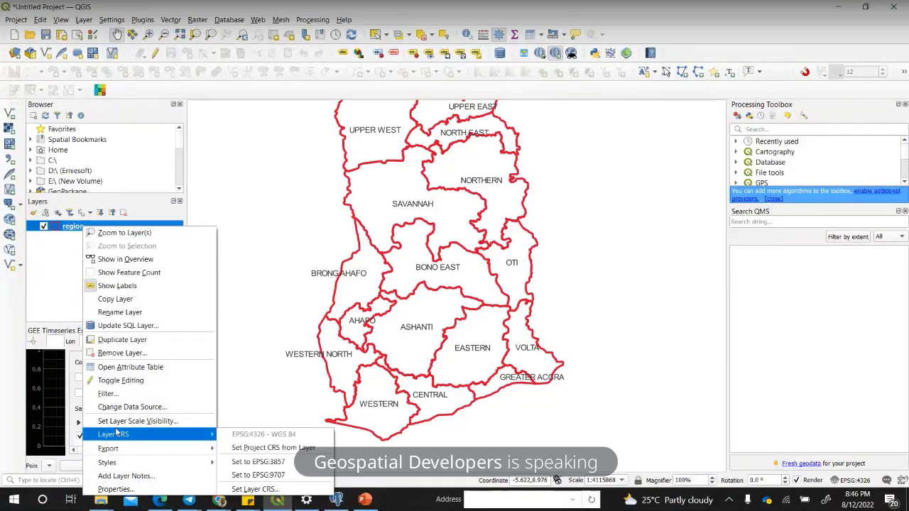
{"action": "mouse_move", "coordinate": [113, 465]}
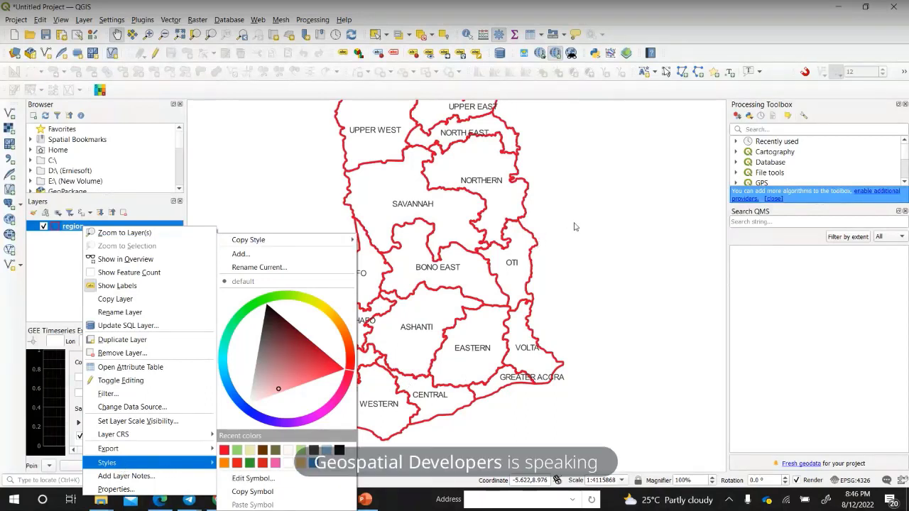
{"action": "left_click", "coordinate": [409, 202]}
{"action": "left_click_drag", "start_coordinate": [414, 206], "coordinate": [410, 210]}
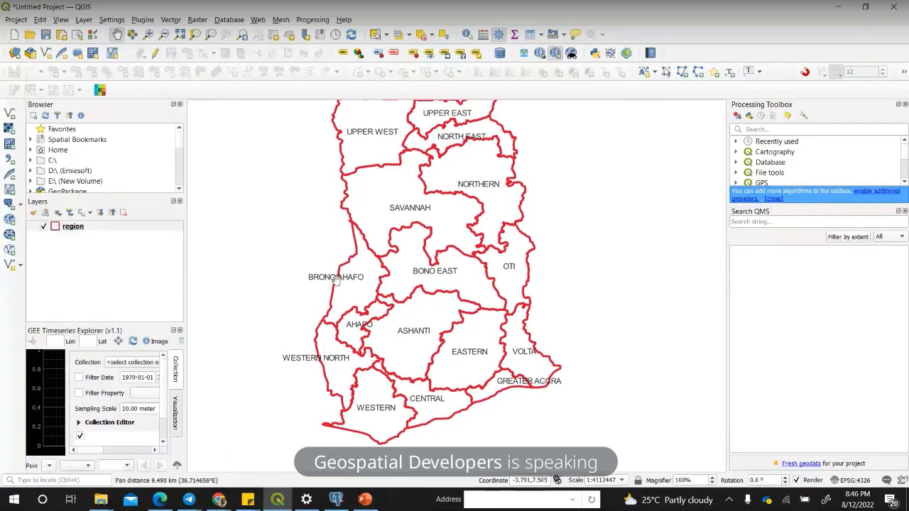
{"action": "scroll", "coordinate": [336, 280], "scroll_direction": "down", "scroll_amount": 1}
Step: Reopen the region layer's properties and start saving its style as an SLD style file
{"action": "left_click", "coordinate": [74, 226]}
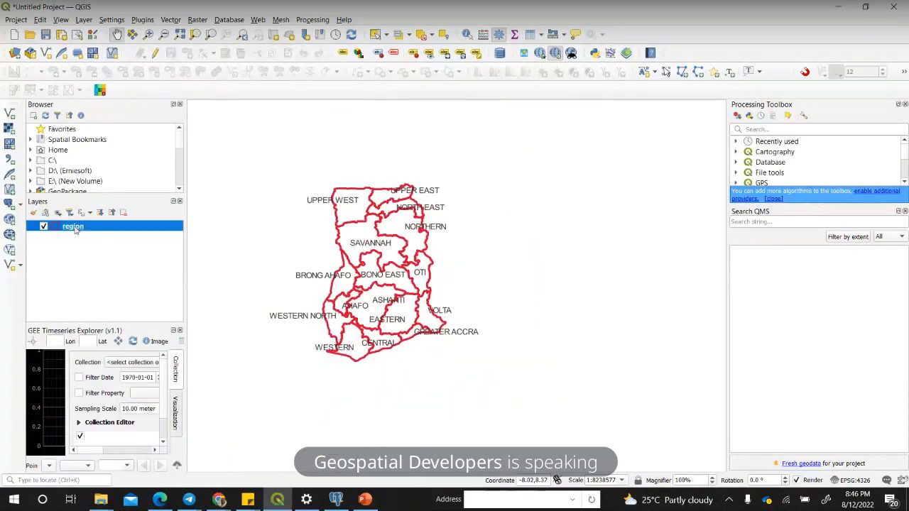
{"action": "right_click", "coordinate": [74, 228]}
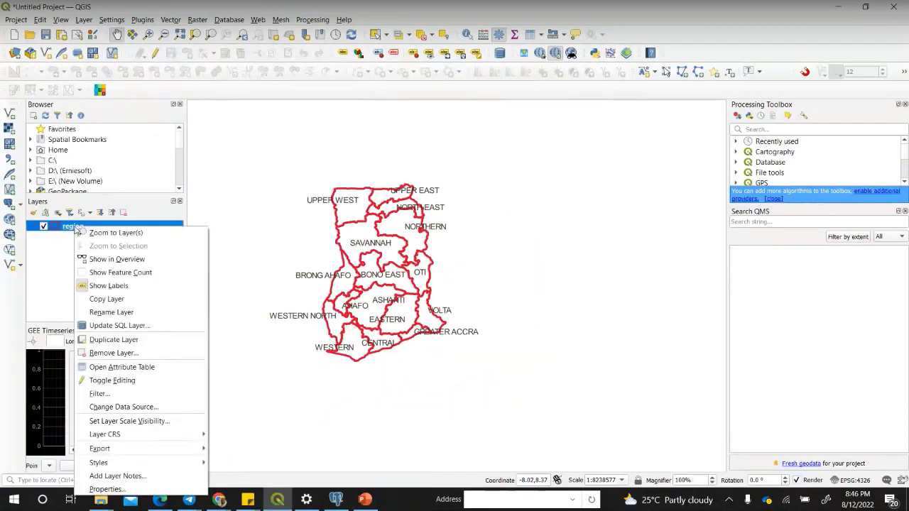
{"action": "left_click", "coordinate": [108, 490]}
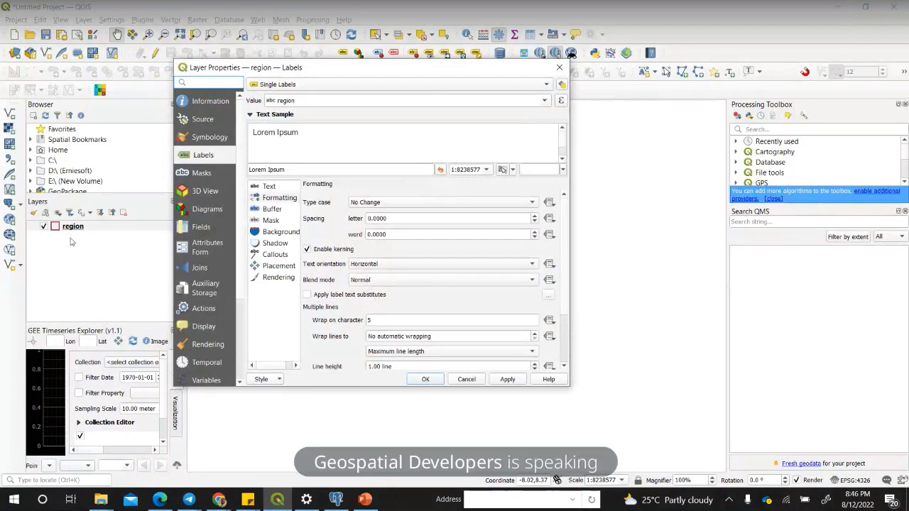
{"action": "left_click", "coordinate": [279, 381]}
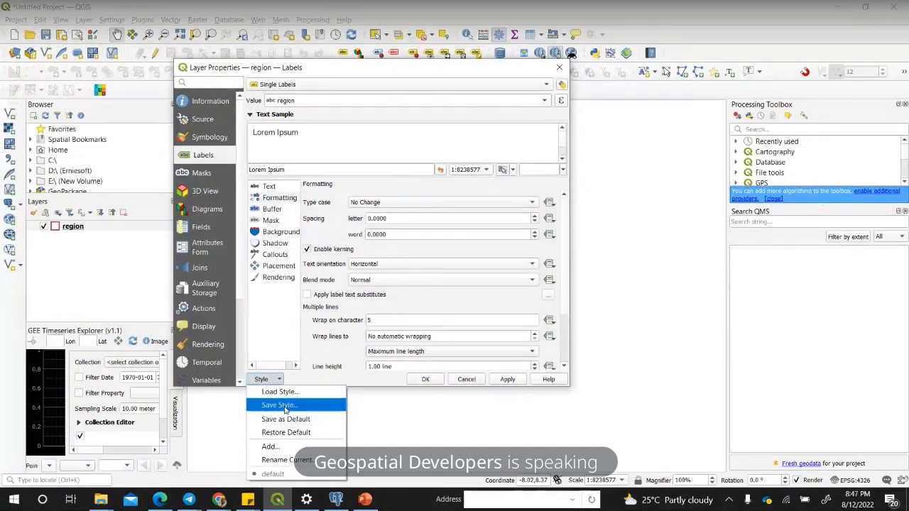
{"action": "left_click", "coordinate": [285, 408]}
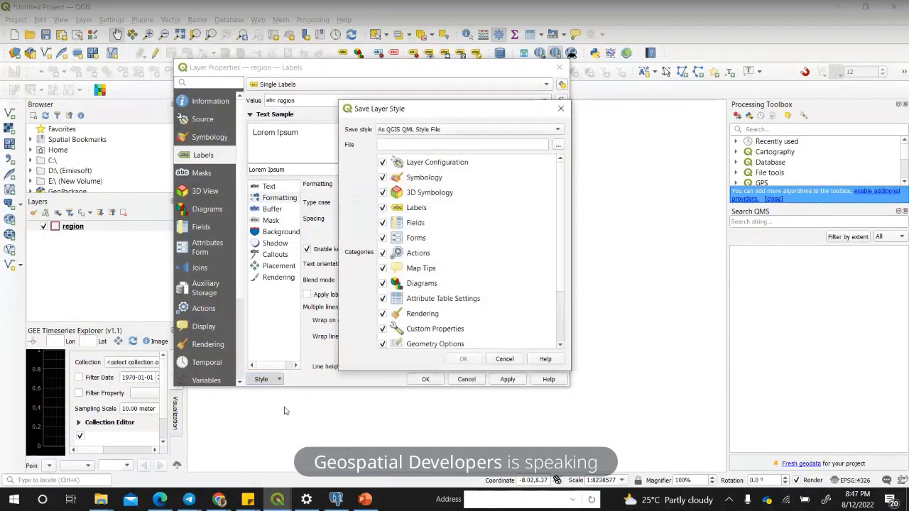
{"action": "left_click", "coordinate": [471, 130]}
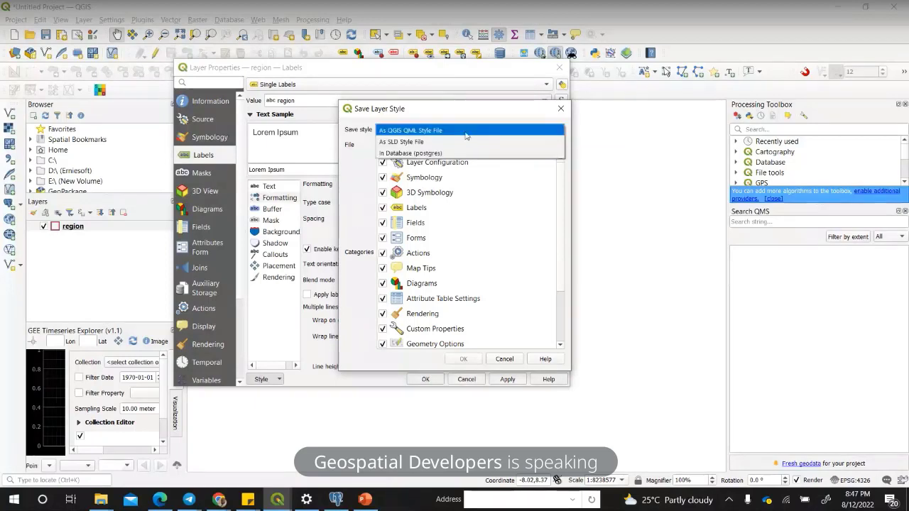
{"action": "left_click", "coordinate": [412, 147]}
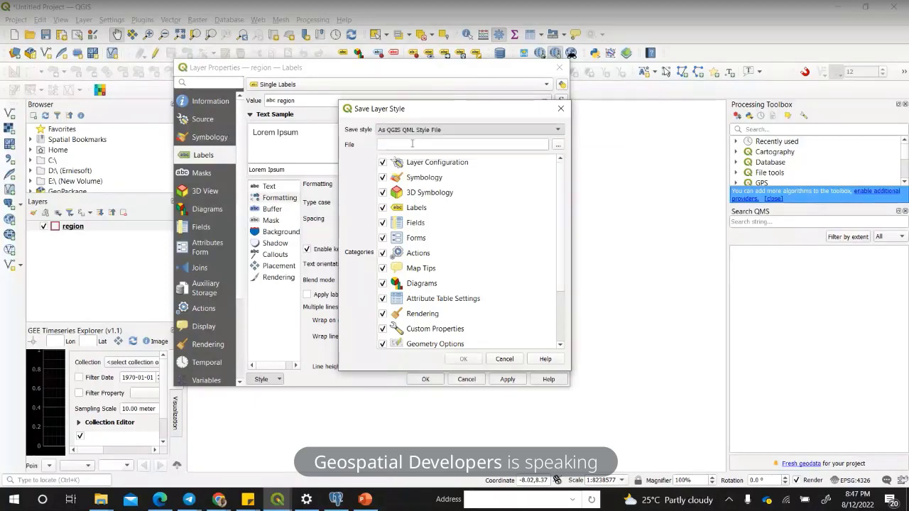
Step: Save the region layer's SLD style file as GEOSPATIAL_REGION in the SLD folder on the Desktop
{"action": "left_click", "coordinate": [486, 145]}
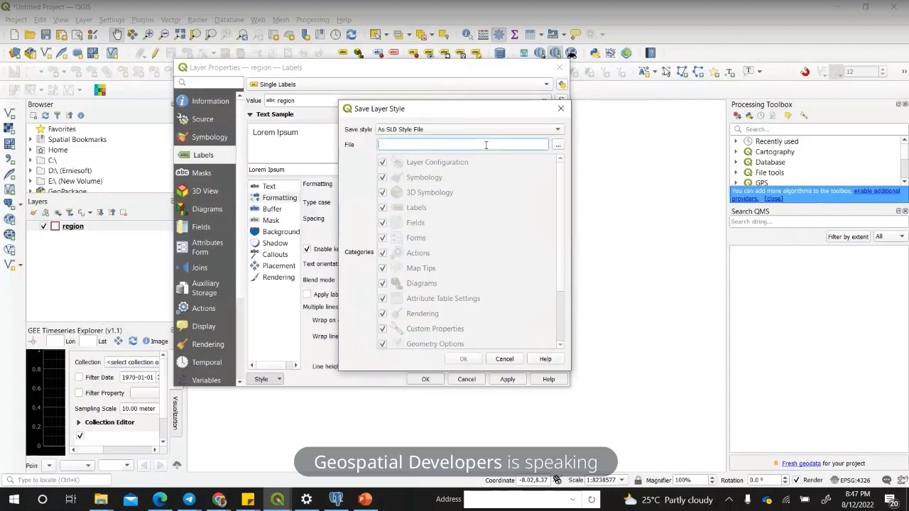
{"action": "left_click", "coordinate": [559, 146]}
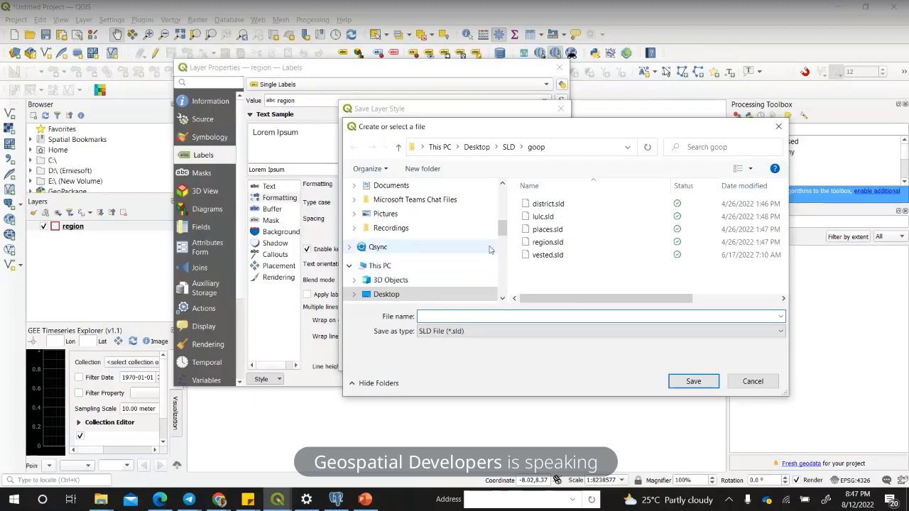
{"action": "left_click", "coordinate": [509, 146]}
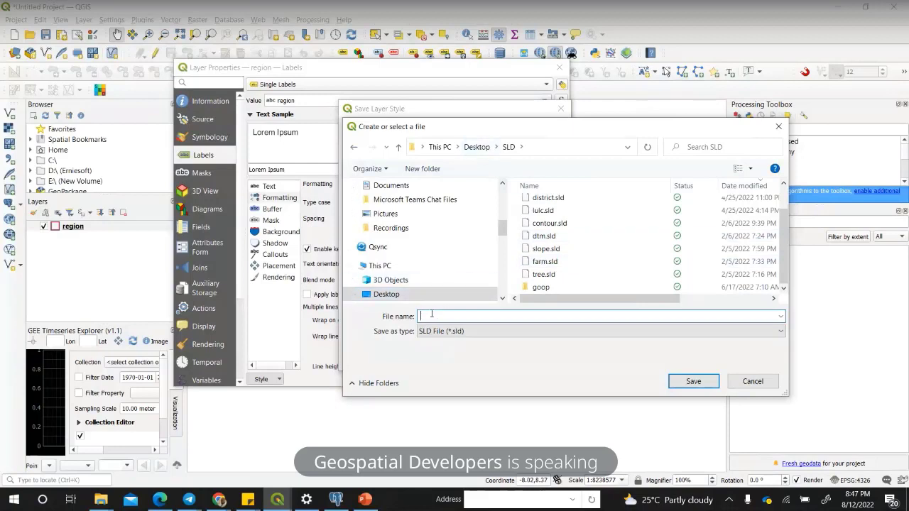
{"action": "key", "text": "BackSpace"}
{"action": "type", "text": "G"}
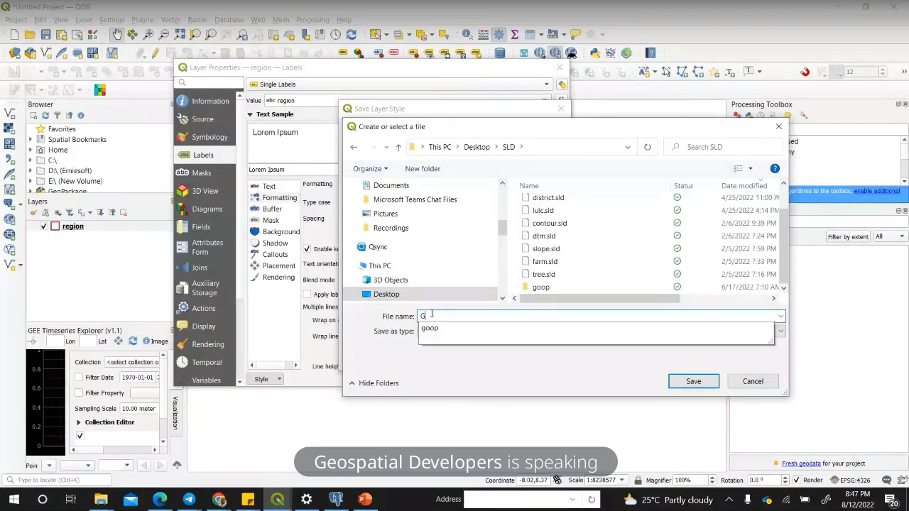
{"action": "type", "text": "EOSPA"}
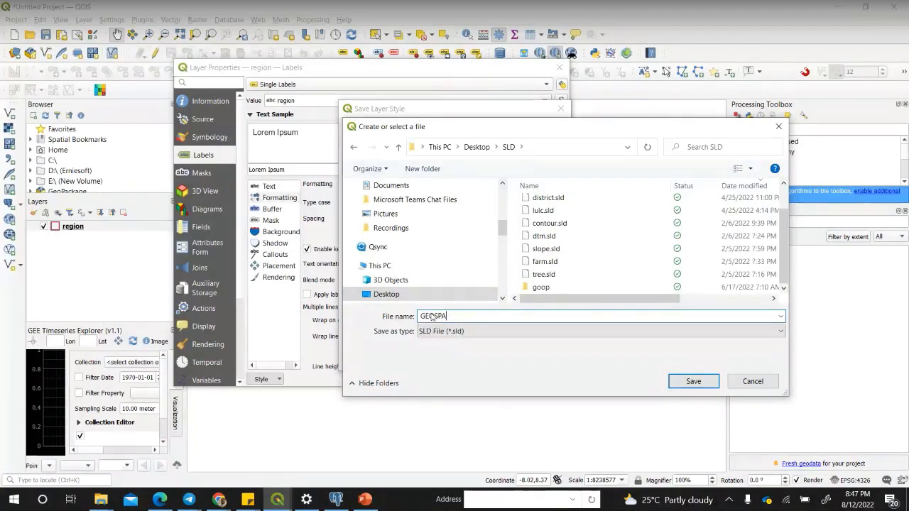
{"action": "type", "text": "TIAL_"}
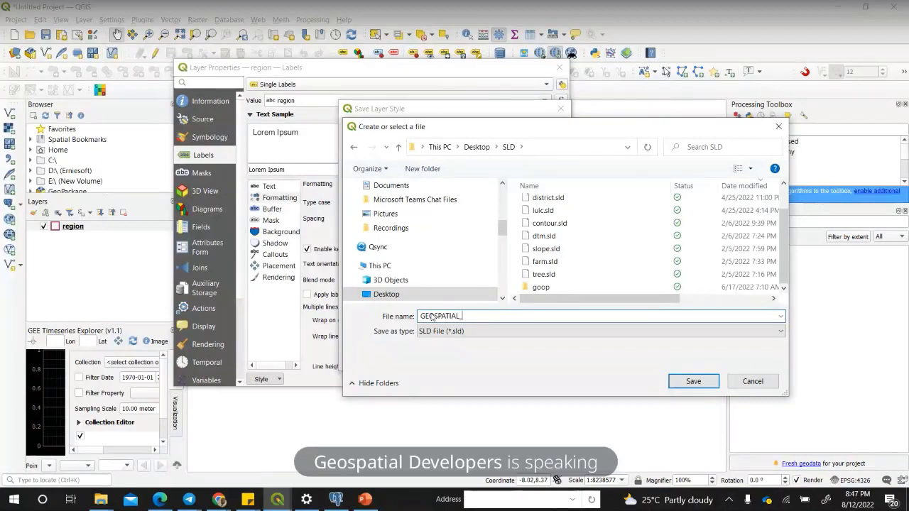
{"action": "type", "text": "REGI"}
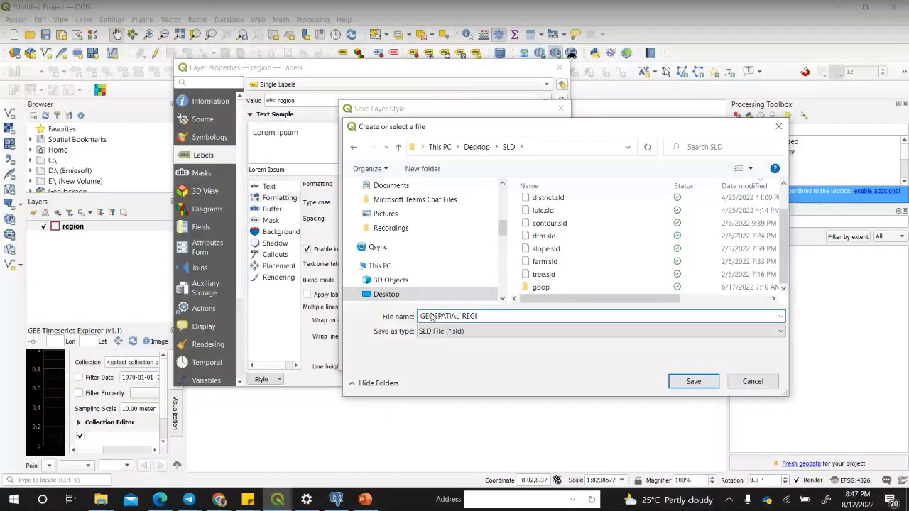
{"action": "type", "text": "ON"}
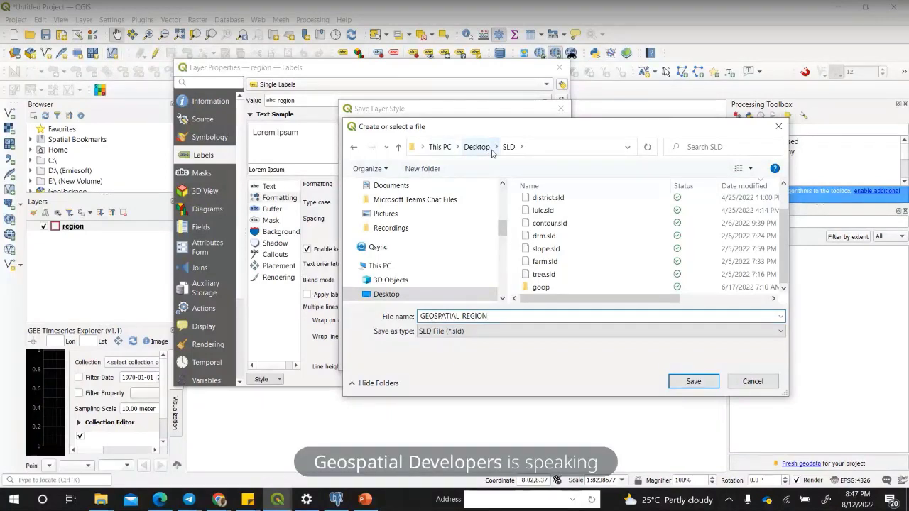
{"action": "left_click", "coordinate": [704, 385]}
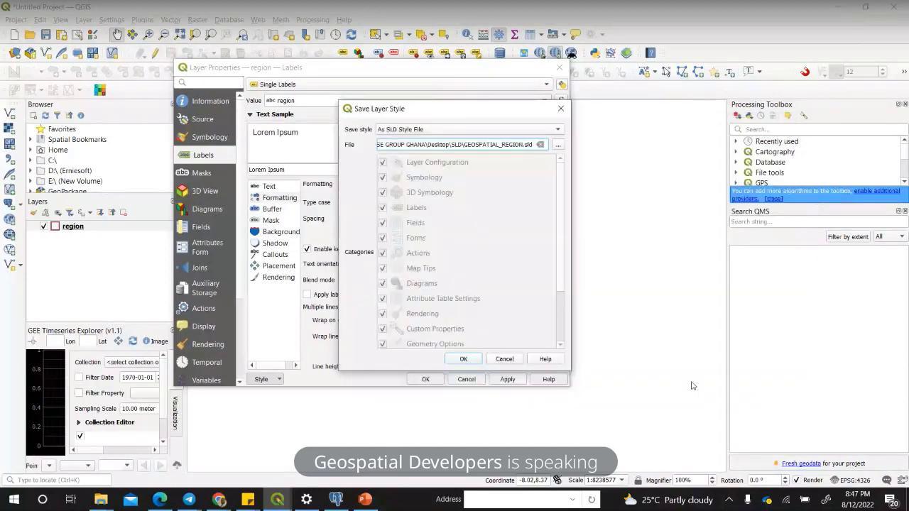
{"action": "left_click", "coordinate": [471, 359]}
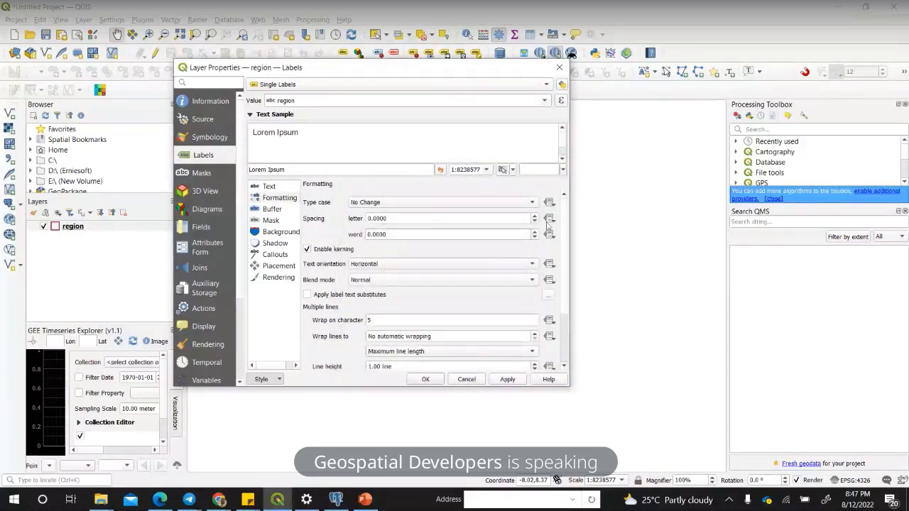
Step: Switch to File Explorer and locate the exported GEOSPATIAL_REGION.sld file in the Desktop's SLD folder
{"action": "left_click", "coordinate": [101, 500]}
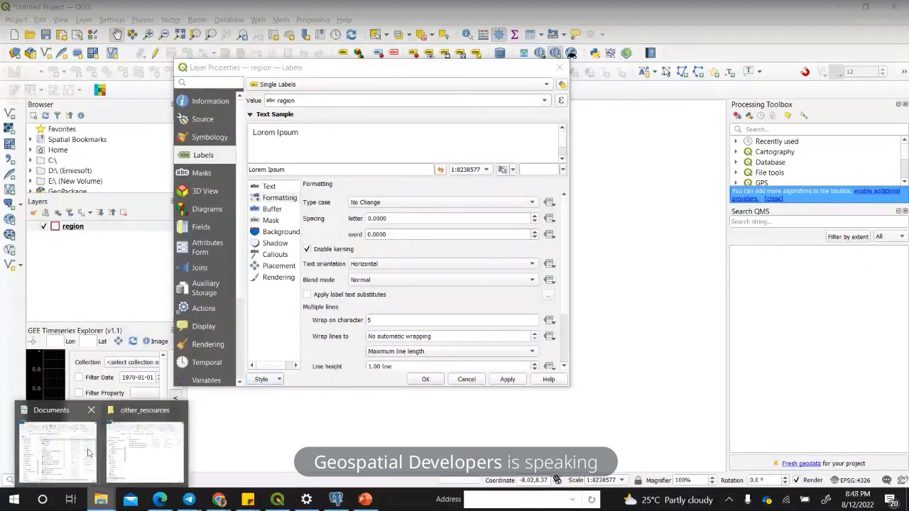
{"action": "left_click", "coordinate": [85, 453]}
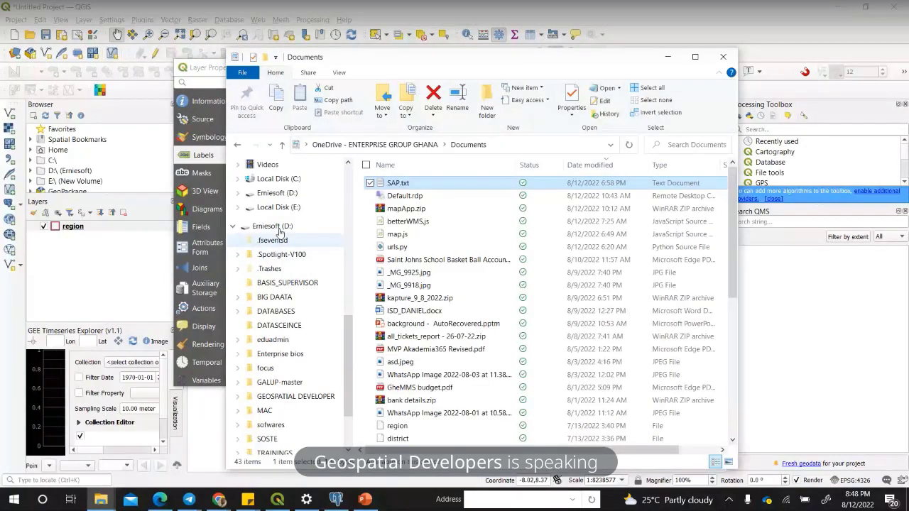
{"action": "scroll", "coordinate": [279, 233], "scroll_direction": "up", "scroll_amount": 3}
{"action": "left_click", "coordinate": [275, 198]}
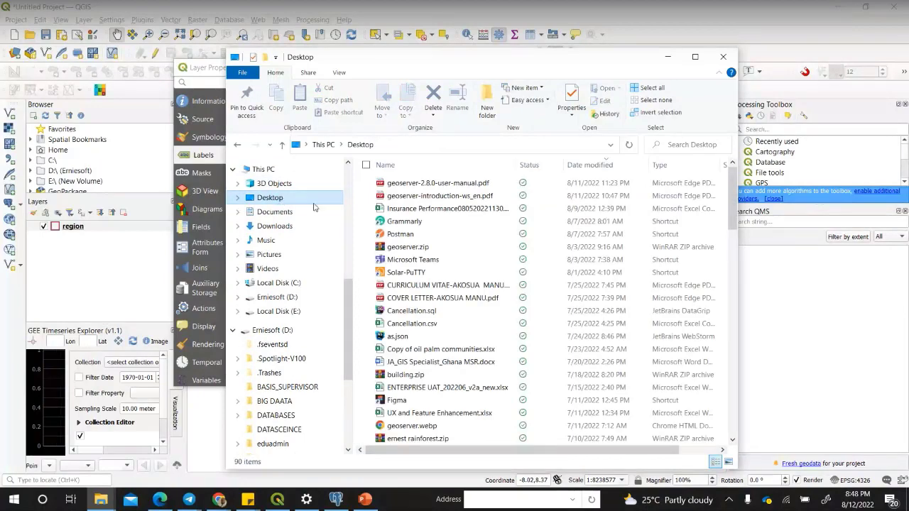
{"action": "scroll", "coordinate": [428, 324], "scroll_direction": "down", "scroll_amount": 15}
{"action": "scroll", "coordinate": [428, 324], "scroll_direction": "down", "scroll_amount": 10}
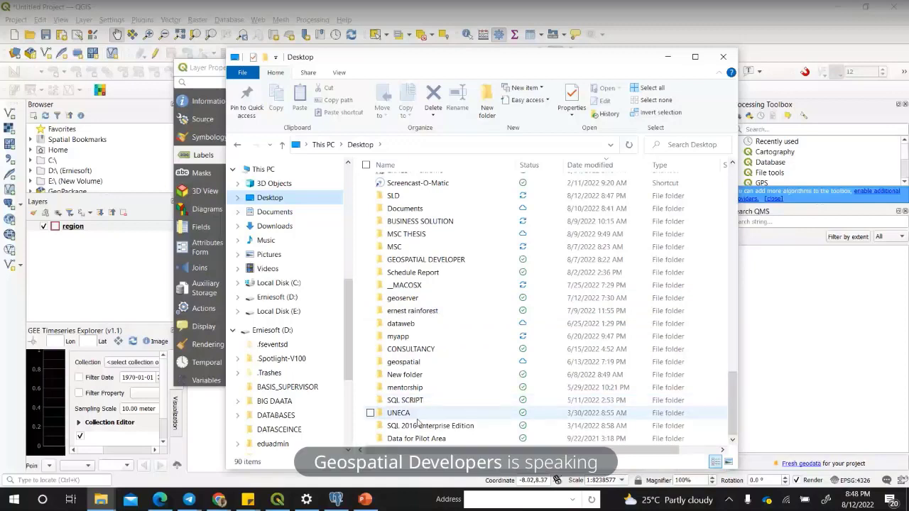
{"action": "scroll", "coordinate": [418, 422], "scroll_direction": "up", "scroll_amount": 1}
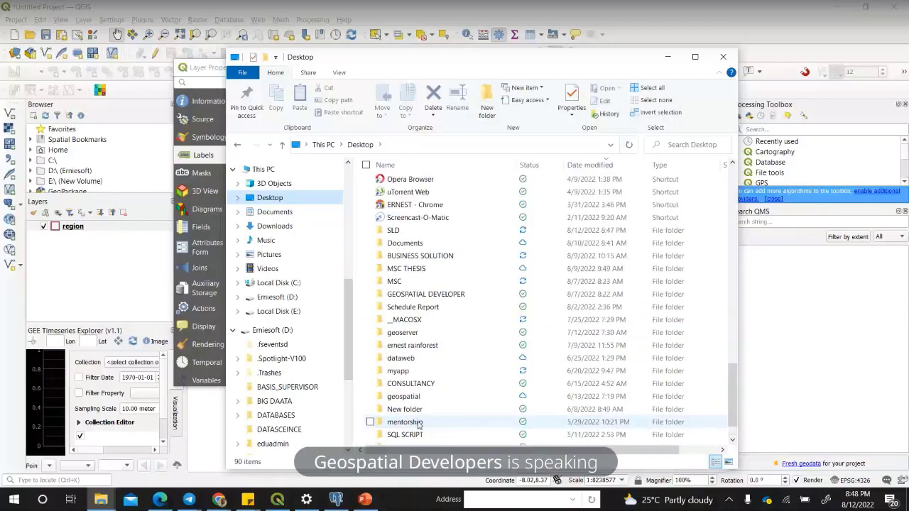
{"action": "double_click", "coordinate": [393, 231]}
{"action": "left_click", "coordinate": [426, 261]}
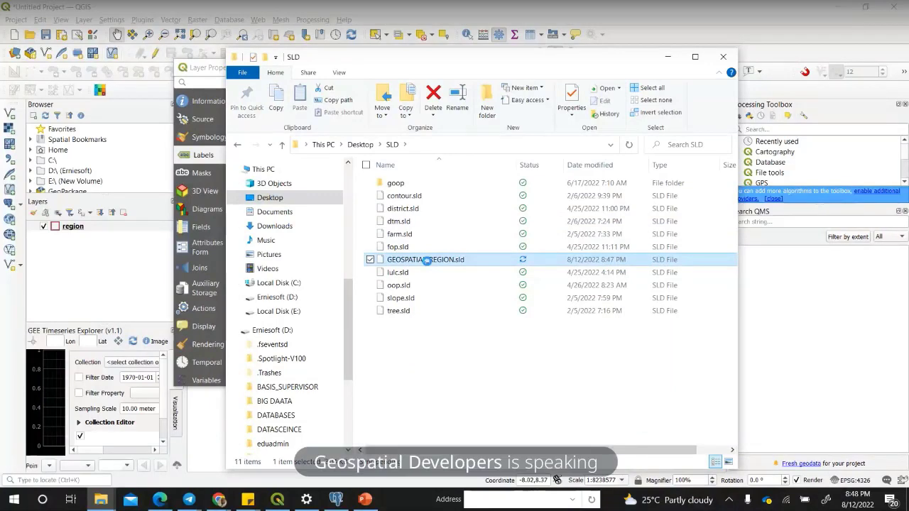
{"action": "right_click", "coordinate": [427, 261]}
{"action": "left_click", "coordinate": [449, 260]}
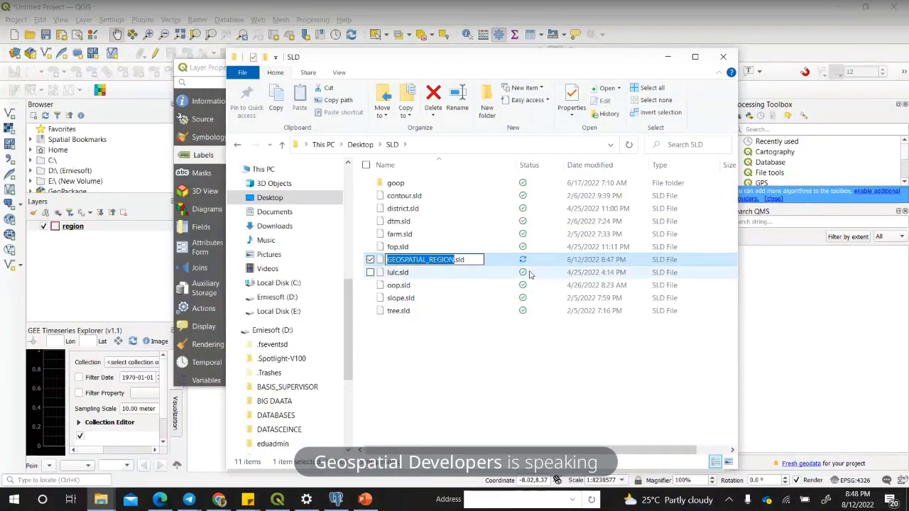
{"action": "key", "text": "Return"}
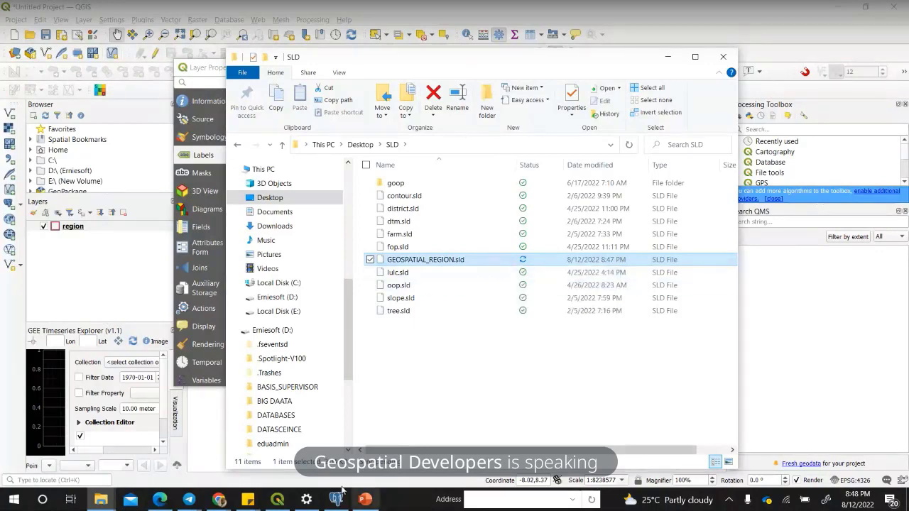
Step: Switch to GeoServer's New style page in Chrome and upload GEOSPATIAL_REGION.sld from the Desktop's SLD folder as the style file
{"action": "mouse_move", "coordinate": [221, 500]}
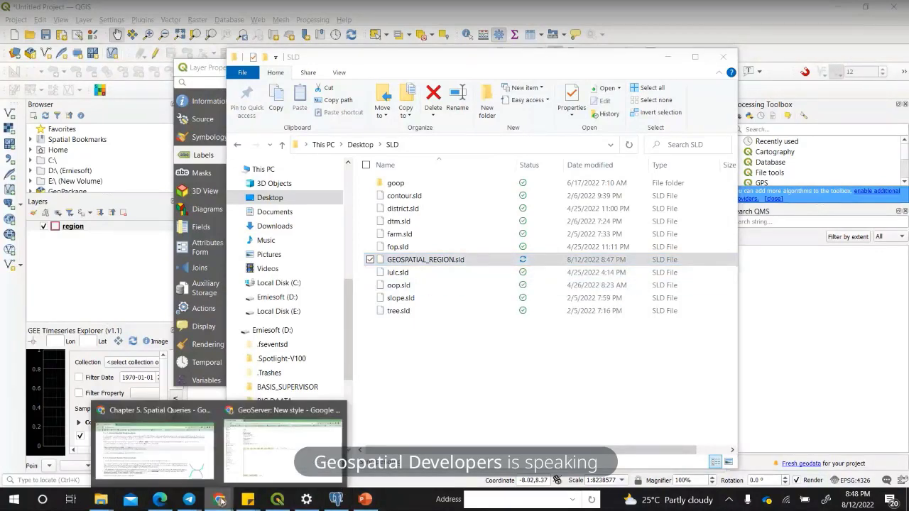
{"action": "left_click", "coordinate": [266, 455]}
{"action": "scroll", "coordinate": [309, 266], "scroll_direction": "up", "scroll_amount": 2}
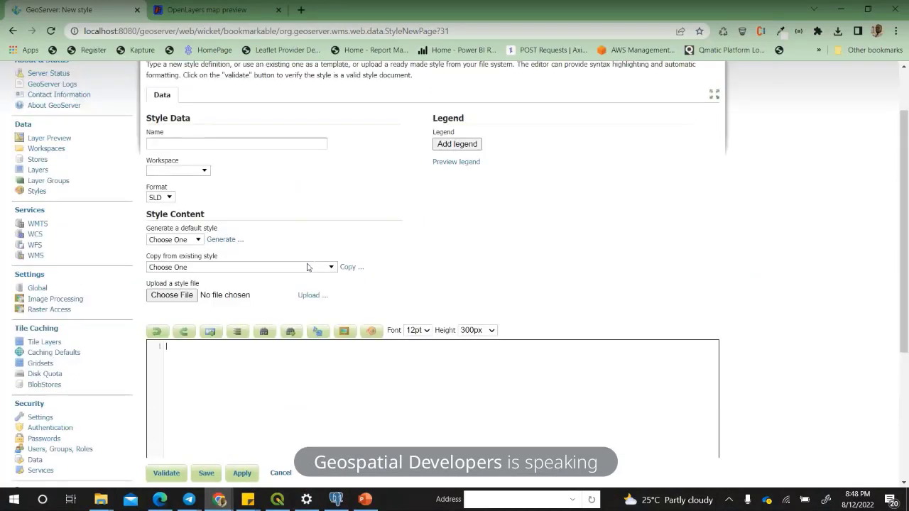
{"action": "left_click", "coordinate": [203, 157]}
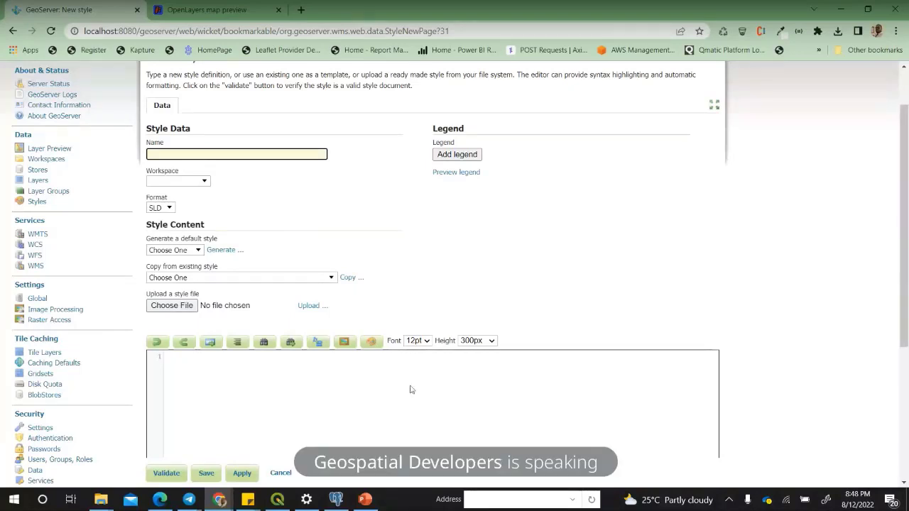
{"action": "left_click", "coordinate": [184, 307]}
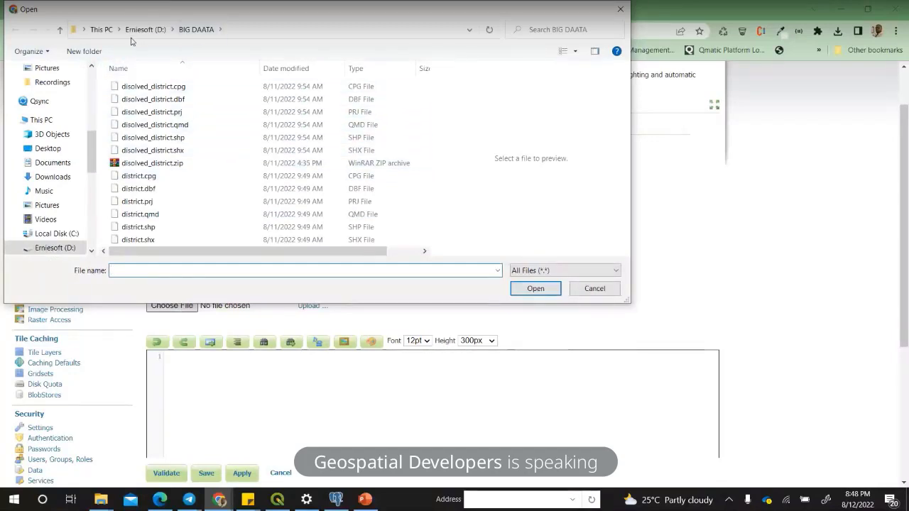
{"action": "left_click", "coordinate": [55, 150]}
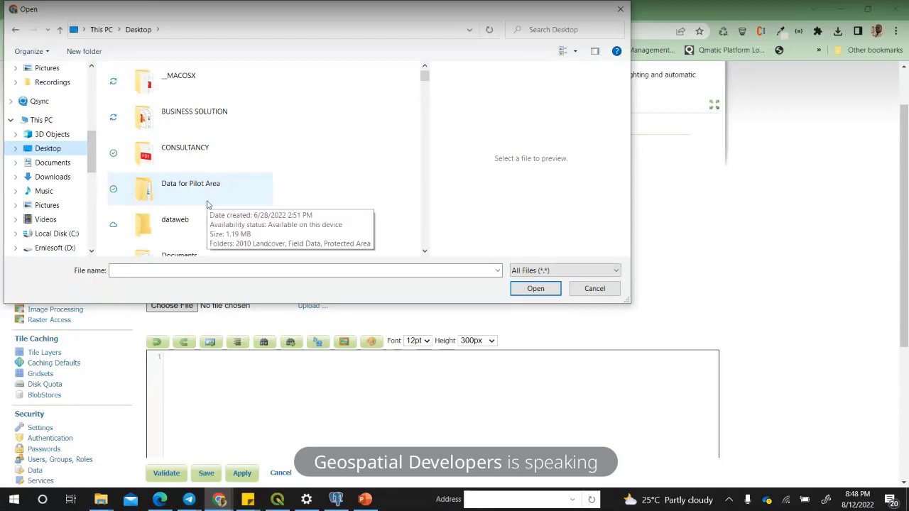
{"action": "scroll", "coordinate": [206, 160], "scroll_direction": "down", "scroll_amount": 2}
{"action": "scroll", "coordinate": [202, 166], "scroll_direction": "down", "scroll_amount": 3}
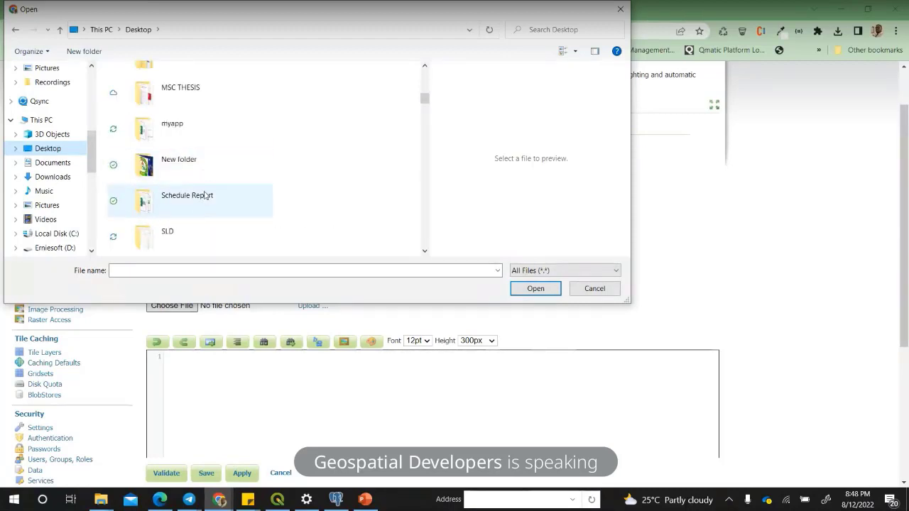
{"action": "double_click", "coordinate": [188, 234]}
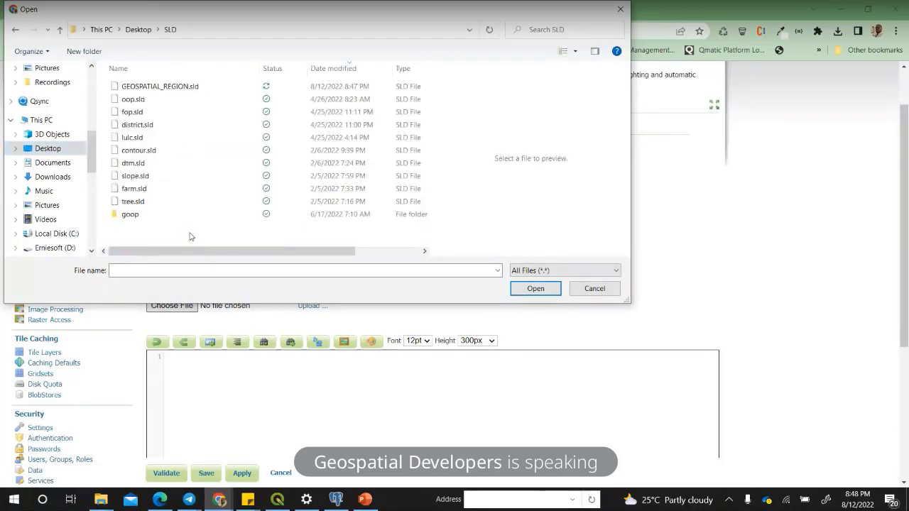
{"action": "left_click", "coordinate": [192, 91]}
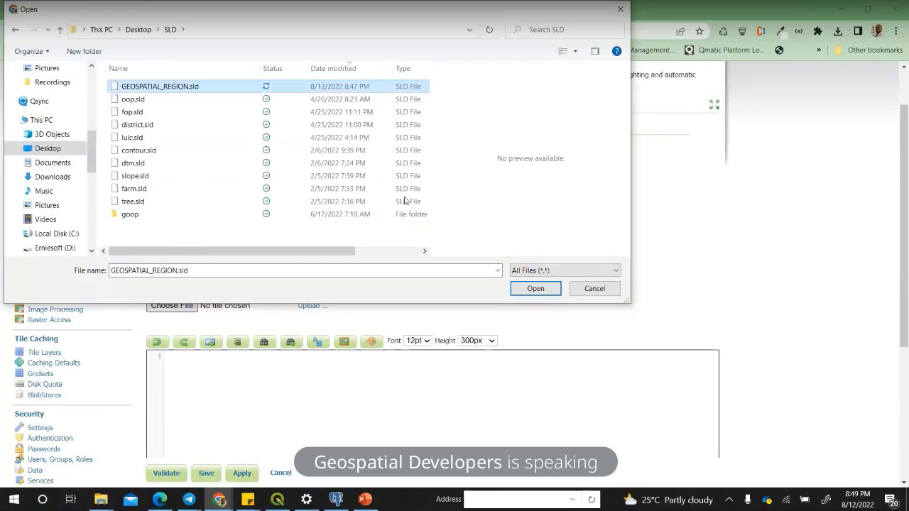
{"action": "left_click", "coordinate": [535, 291]}
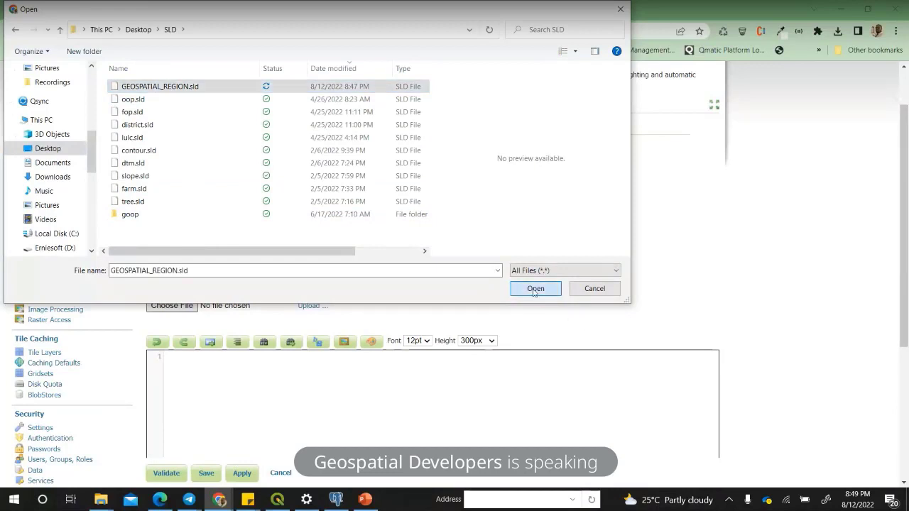
{"action": "scroll", "coordinate": [525, 295], "scroll_direction": "down", "scroll_amount": 2}
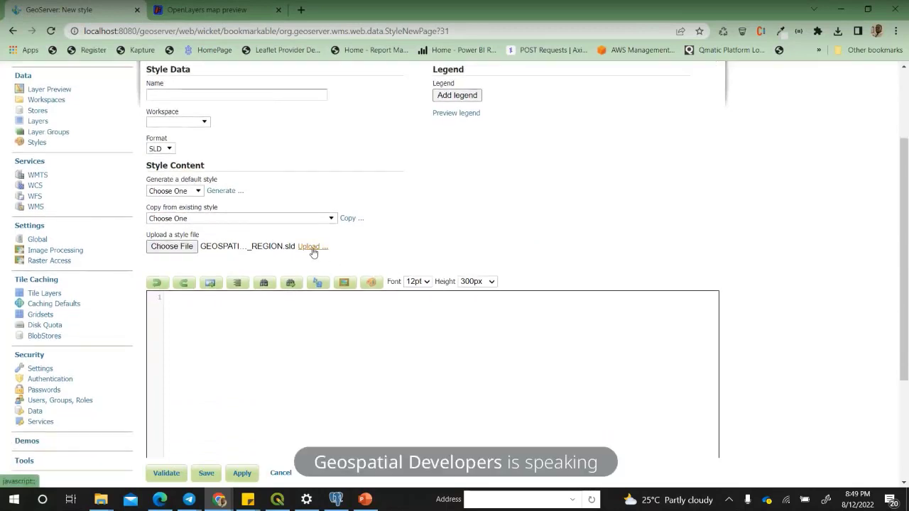
{"action": "left_click", "coordinate": [313, 248]}
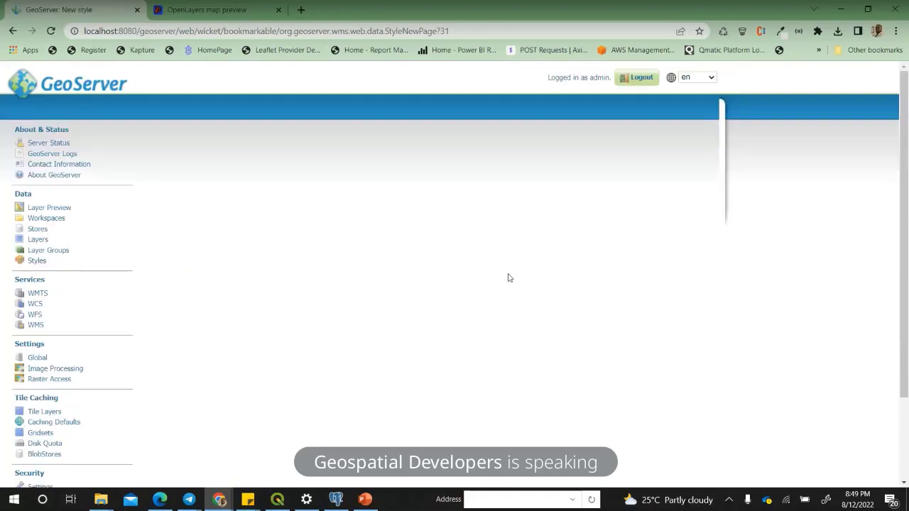
Step: Examine the uploaded SLD code's polygon and text symbolizers, and check the new style's name and format settings
{"action": "scroll", "coordinate": [427, 263], "scroll_direction": "down", "scroll_amount": 10}
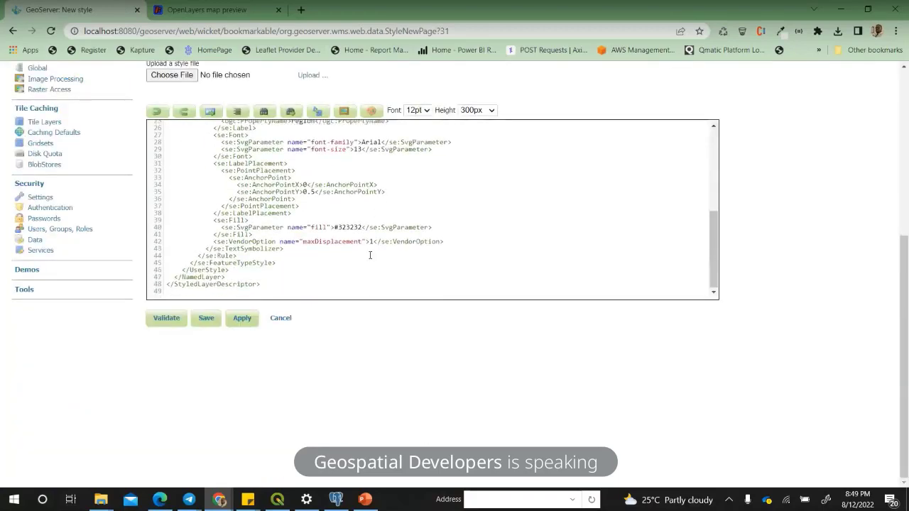
{"action": "scroll", "coordinate": [369, 255], "scroll_direction": "up", "scroll_amount": 5}
{"action": "scroll", "coordinate": [367, 233], "scroll_direction": "up", "scroll_amount": 1}
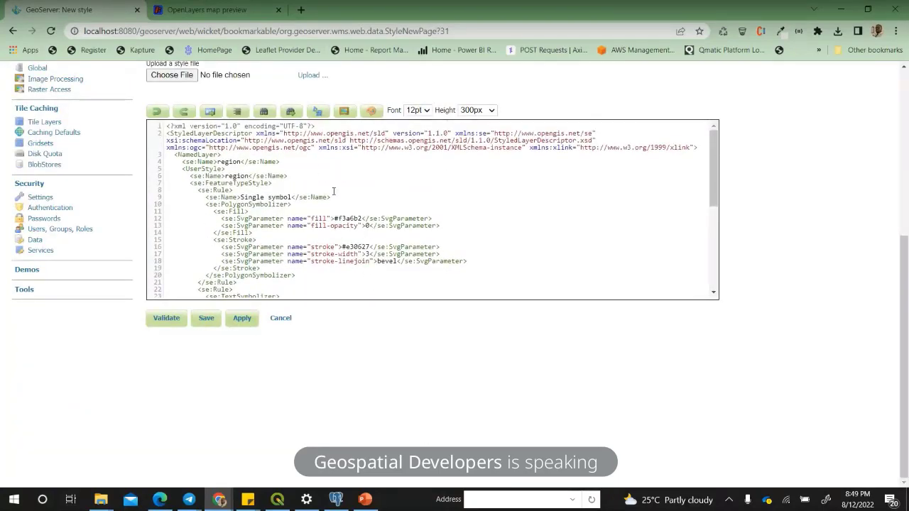
{"action": "scroll", "coordinate": [313, 177], "scroll_direction": "down", "scroll_amount": 3}
{"action": "scroll", "coordinate": [302, 222], "scroll_direction": "up", "scroll_amount": 2}
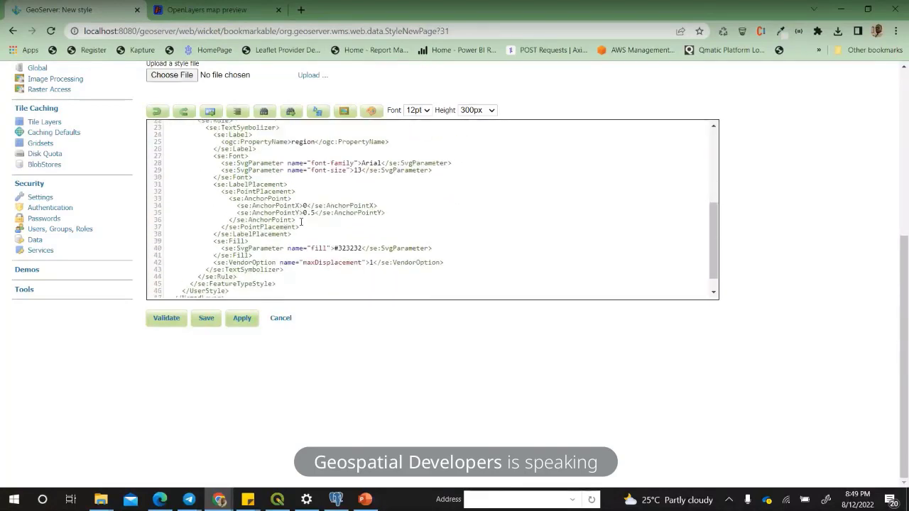
{"action": "scroll", "coordinate": [302, 222], "scroll_direction": "up", "scroll_amount": 2}
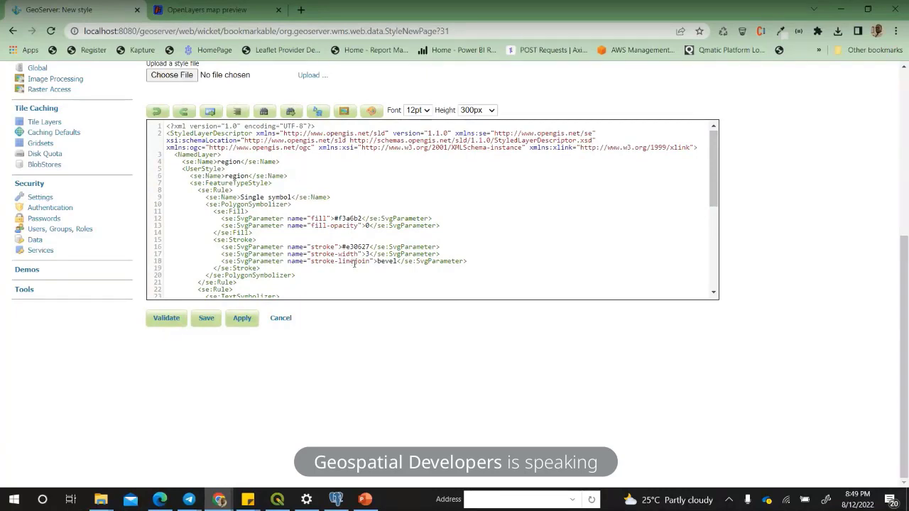
{"action": "scroll", "coordinate": [435, 218], "scroll_direction": "up", "scroll_amount": 3}
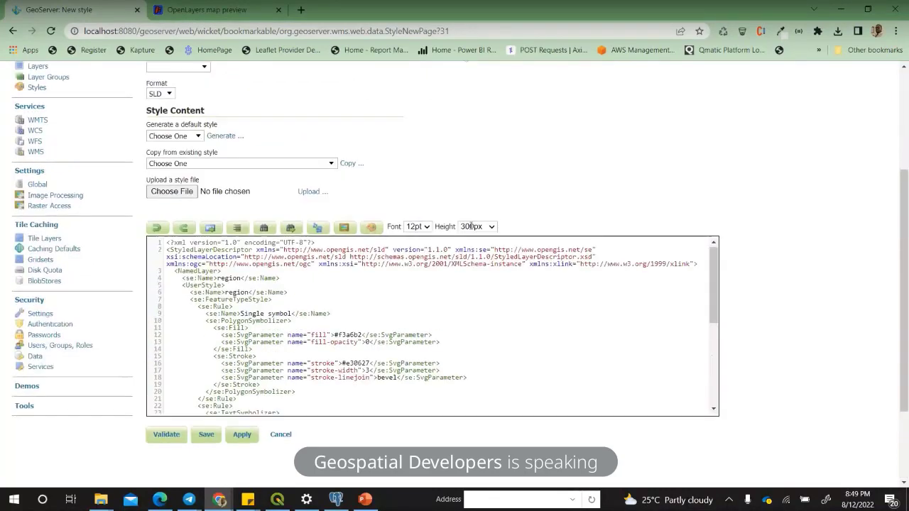
{"action": "scroll", "coordinate": [462, 248], "scroll_direction": "up", "scroll_amount": 2}
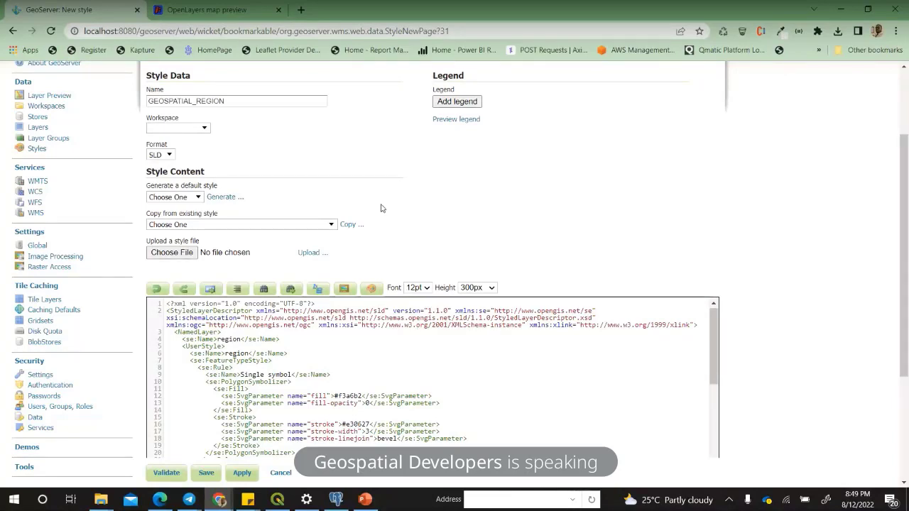
Step: Preview the legend of the new GEOSPATIAL_REGION style
{"action": "scroll", "coordinate": [383, 213], "scroll_direction": "up", "scroll_amount": 3}
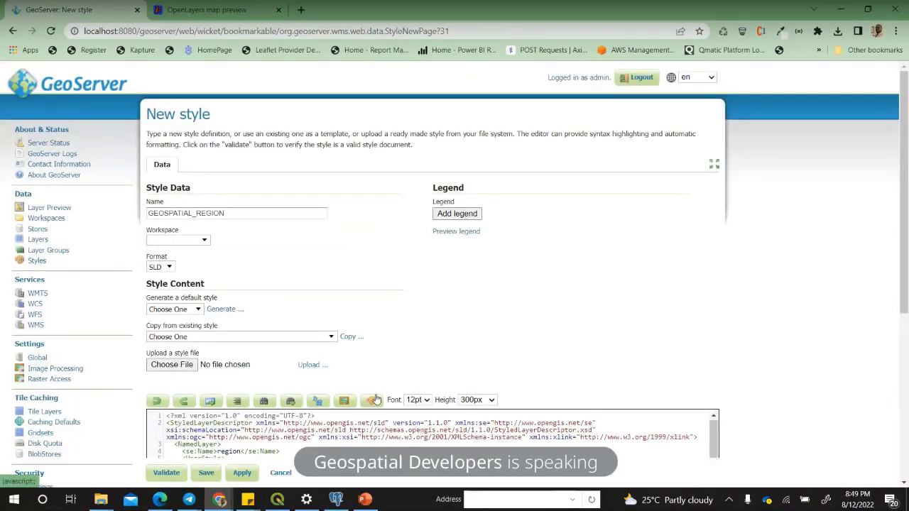
{"action": "scroll", "coordinate": [376, 407], "scroll_direction": "down", "scroll_amount": 1}
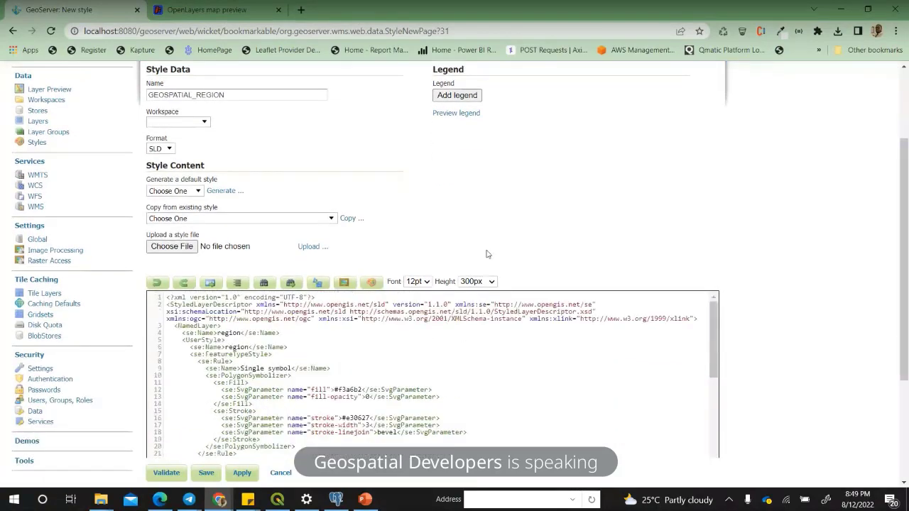
{"action": "scroll", "coordinate": [542, 211], "scroll_direction": "up", "scroll_amount": 1}
{"action": "scroll", "coordinate": [560, 242], "scroll_direction": "down", "scroll_amount": 1}
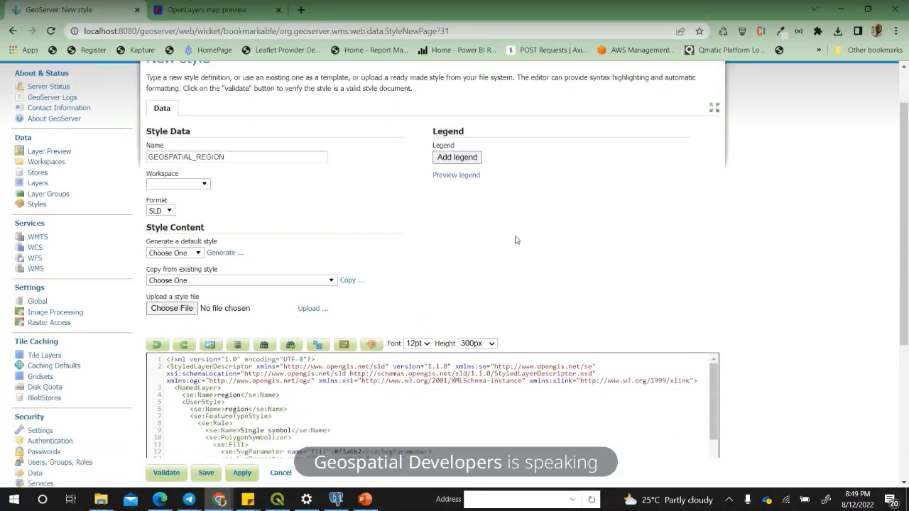
{"action": "left_click", "coordinate": [458, 174]}
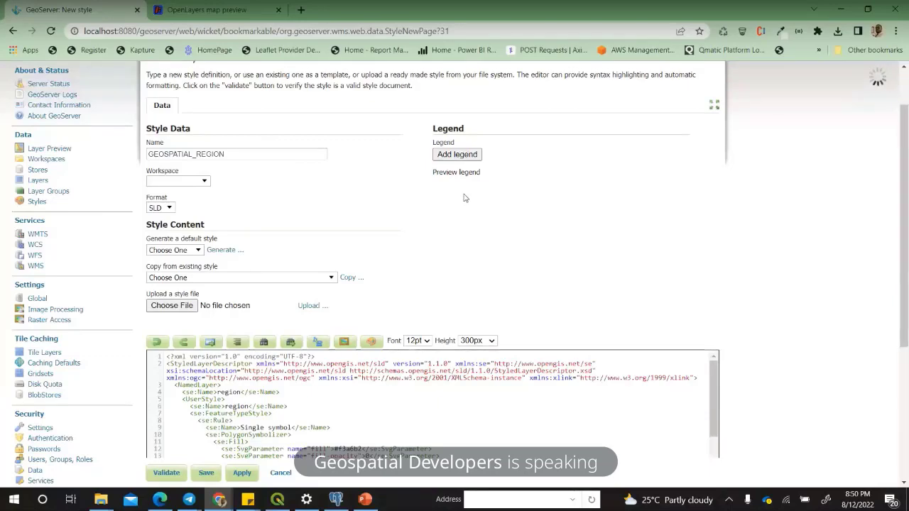
Step: Validate the uploaded SLD code of the new style
{"action": "scroll", "coordinate": [470, 206], "scroll_direction": "down", "scroll_amount": 1}
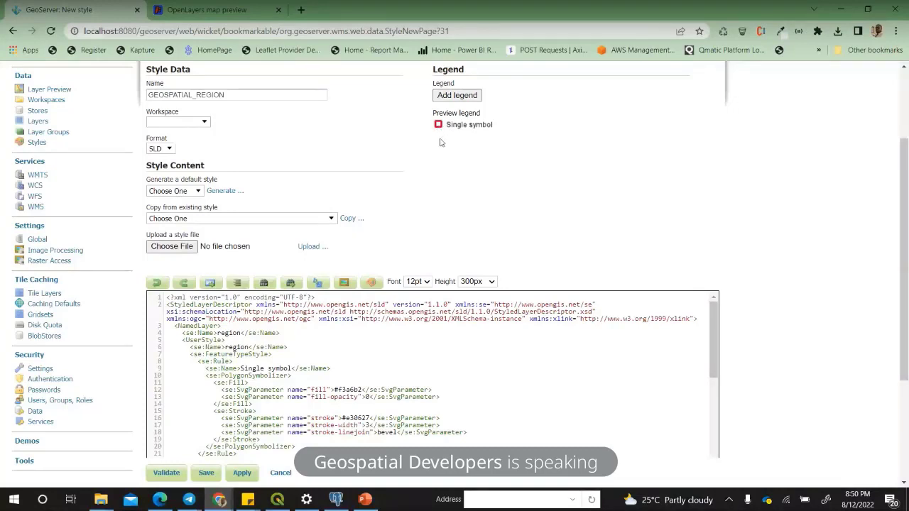
{"action": "scroll", "coordinate": [440, 143], "scroll_direction": "down", "scroll_amount": 3}
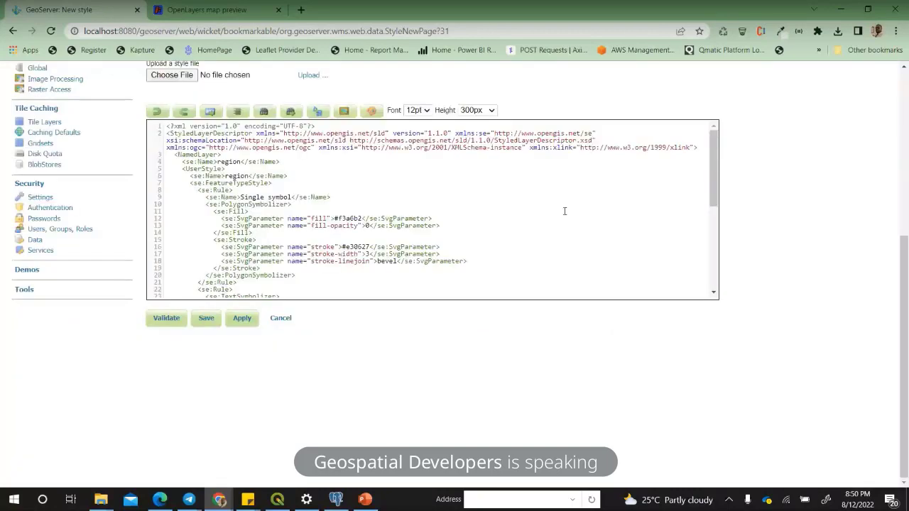
{"action": "left_click", "coordinate": [166, 319]}
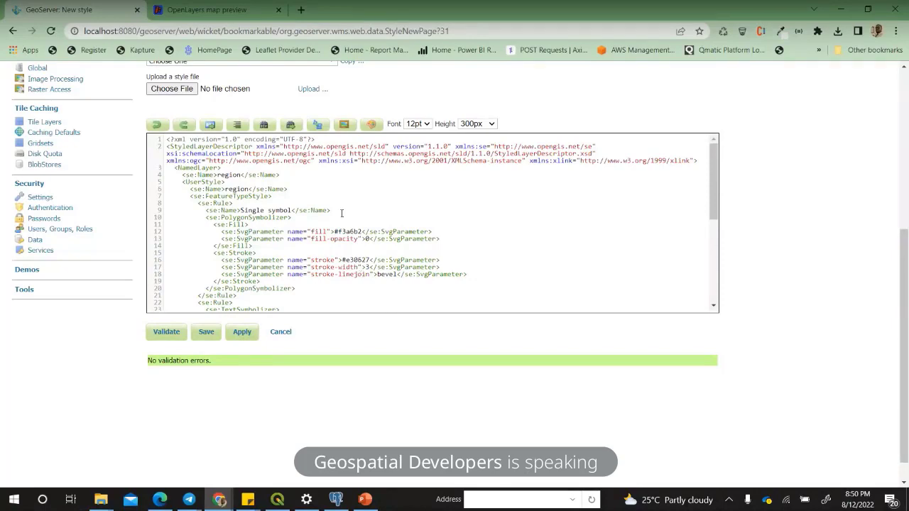
Step: Assign the GEOSPATIAL_REGION style to the geospatial workspace and save it
{"action": "scroll", "coordinate": [341, 215], "scroll_direction": "up", "scroll_amount": 2}
{"action": "scroll", "coordinate": [317, 302], "scroll_direction": "up", "scroll_amount": 1}
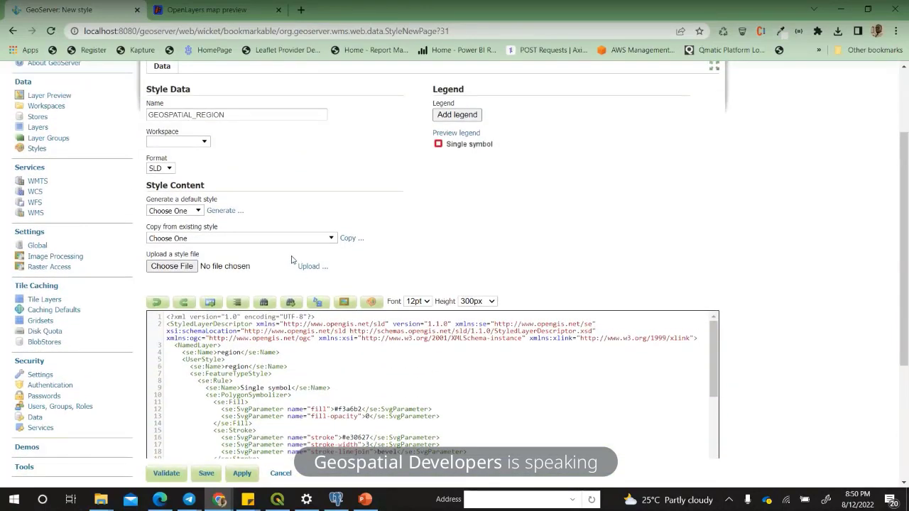
{"action": "scroll", "coordinate": [316, 205], "scroll_direction": "up", "scroll_amount": 1}
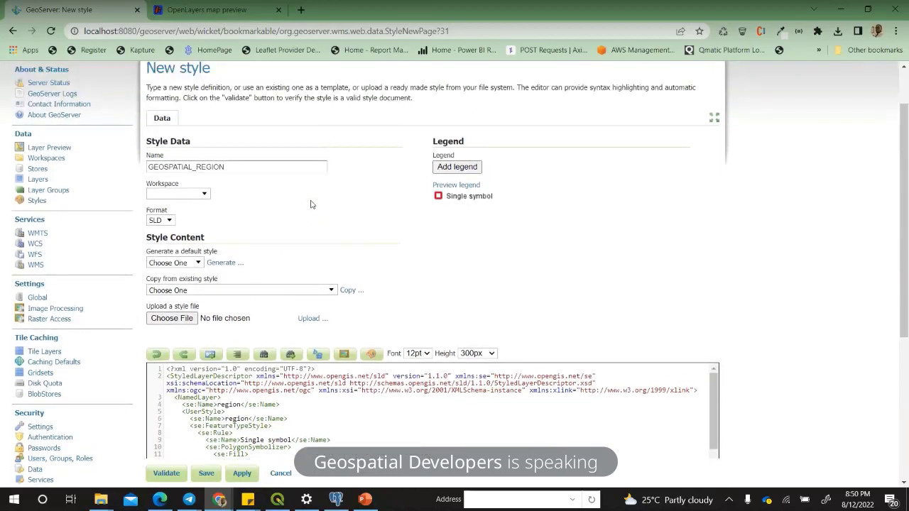
{"action": "left_click", "coordinate": [232, 174]}
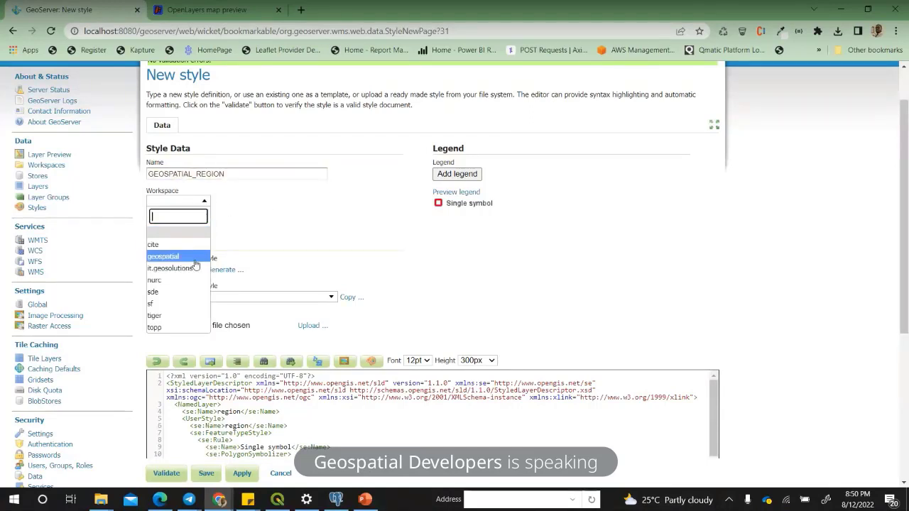
{"action": "left_click", "coordinate": [194, 260]}
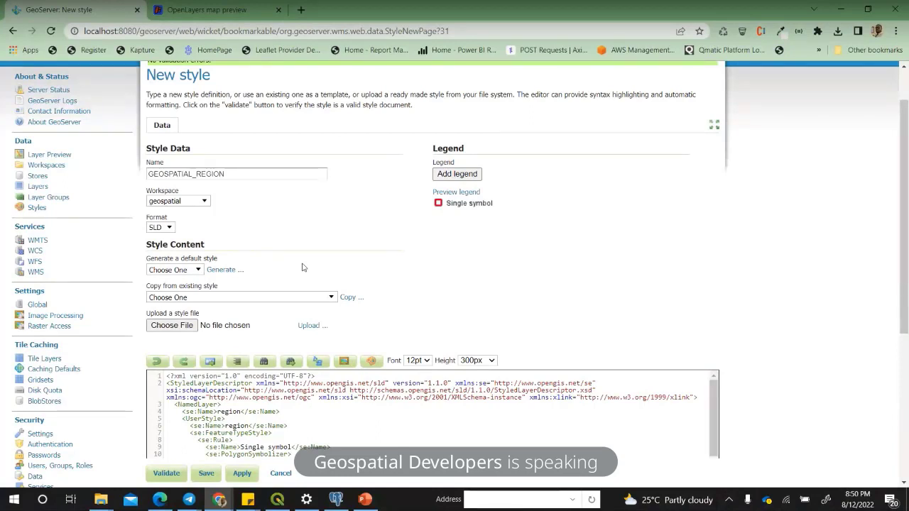
{"action": "scroll", "coordinate": [469, 213], "scroll_direction": "down", "scroll_amount": 3}
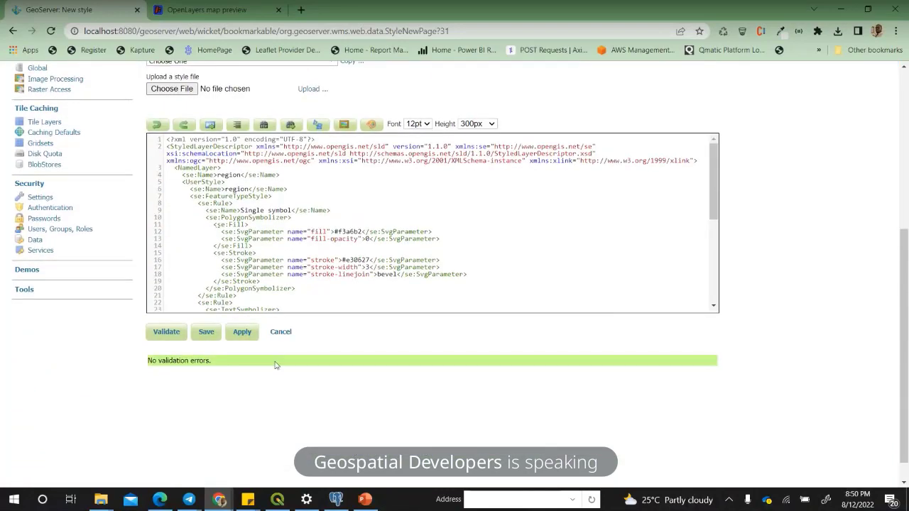
{"action": "left_click", "coordinate": [205, 333]}
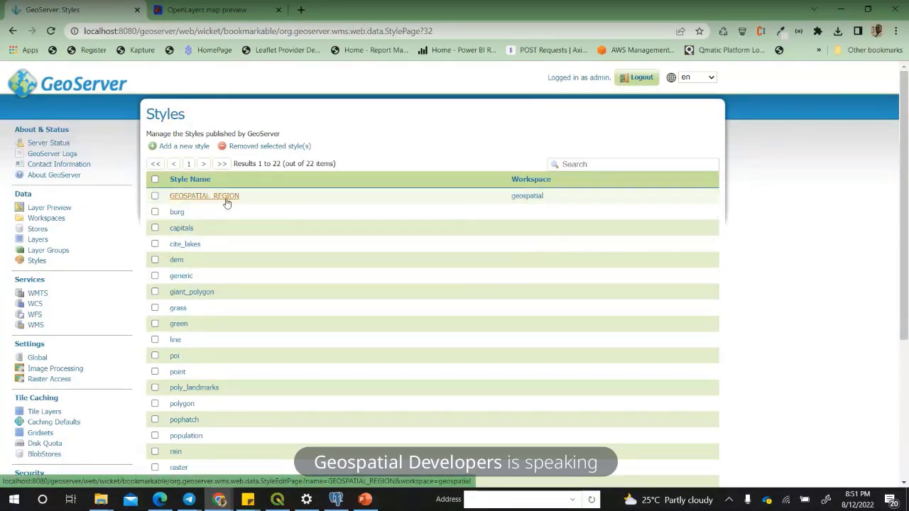
Step: Search the published layers for REGION and open the geospatial:Region layer from the WEBGIS_DB store for editing
{"action": "left_click", "coordinate": [43, 243]}
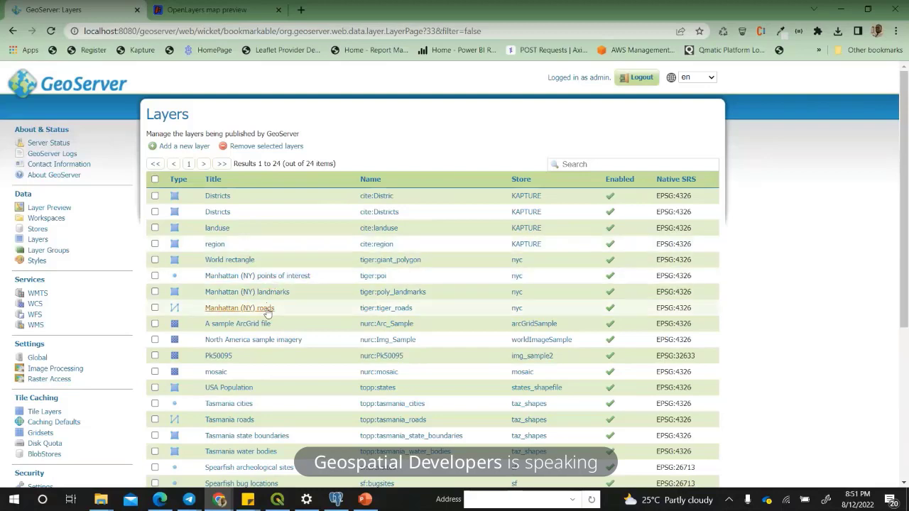
{"action": "scroll", "coordinate": [270, 298], "scroll_direction": "down", "scroll_amount": 3}
{"action": "scroll", "coordinate": [269, 316], "scroll_direction": "up", "scroll_amount": 2}
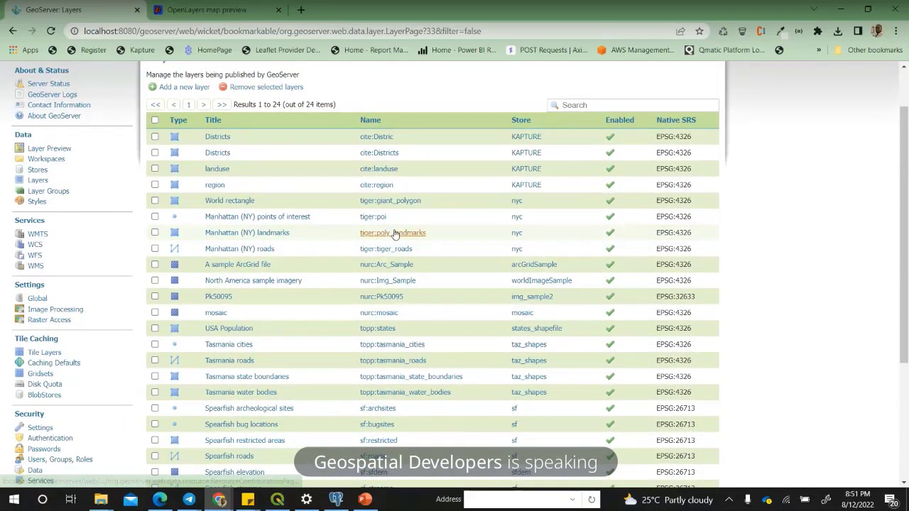
{"action": "left_click", "coordinate": [593, 105]}
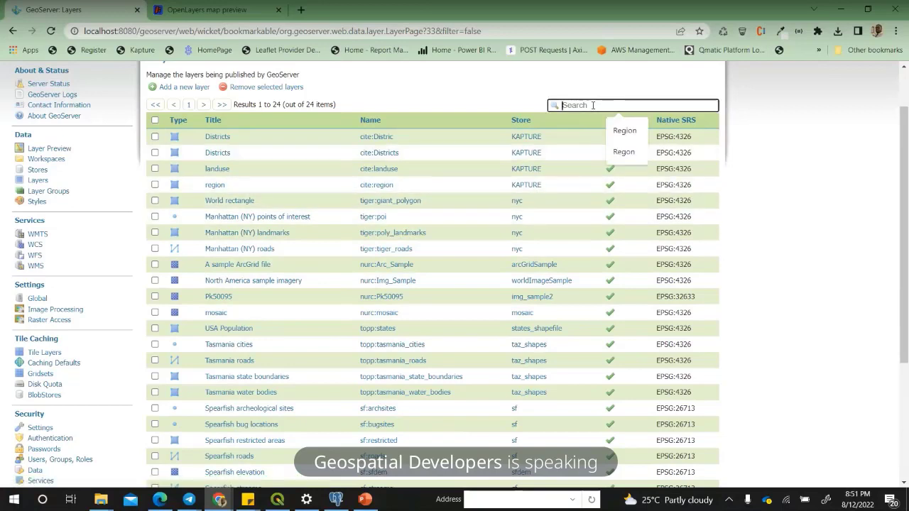
{"action": "type", "text": "REGION"}
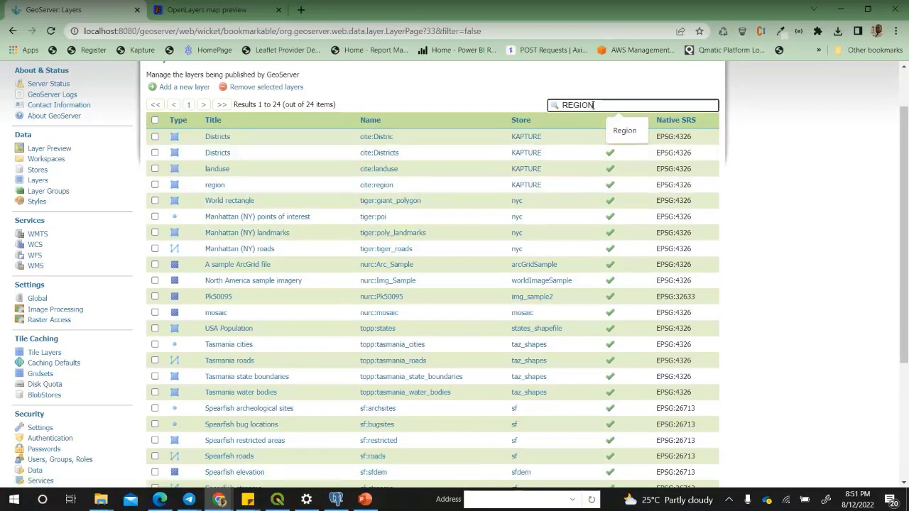
{"action": "key", "text": "Return"}
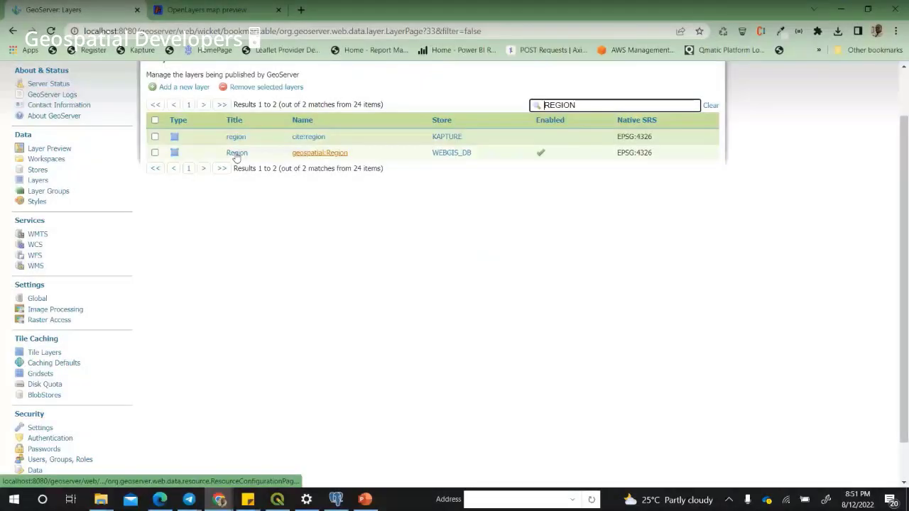
{"action": "left_click", "coordinate": [236, 154]}
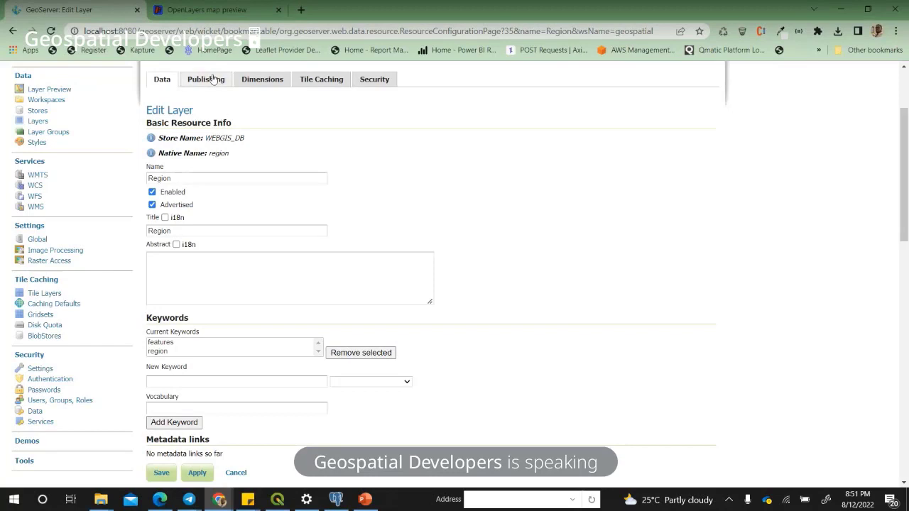
Step: Set the Region layer's default WMS style to geospatial:GEOSPATIAL_REGION in its publishing settings and save the layer
{"action": "left_click", "coordinate": [209, 82]}
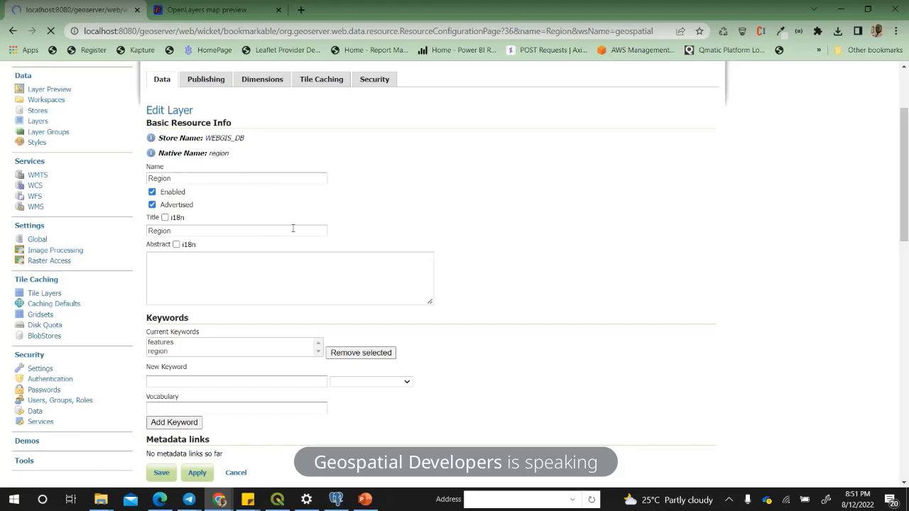
{"action": "scroll", "coordinate": [294, 234], "scroll_direction": "down", "scroll_amount": 8}
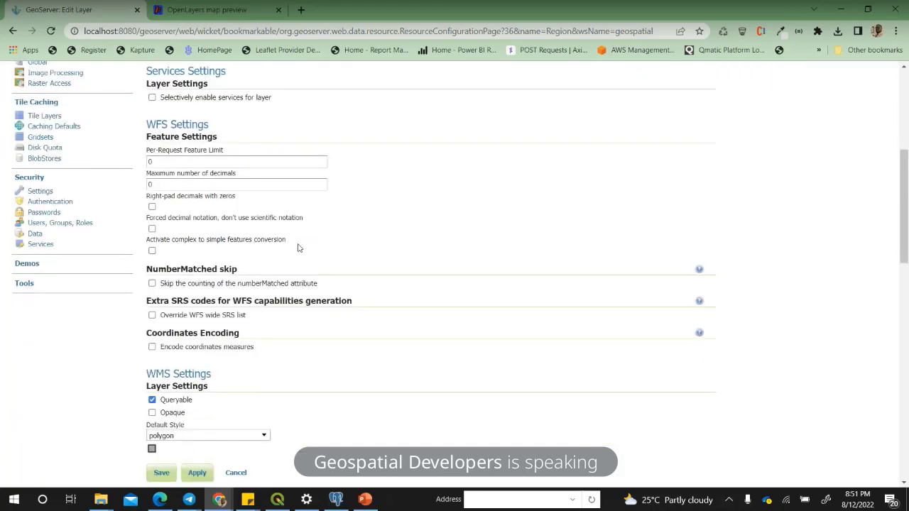
{"action": "scroll", "coordinate": [298, 247], "scroll_direction": "down", "scroll_amount": 4}
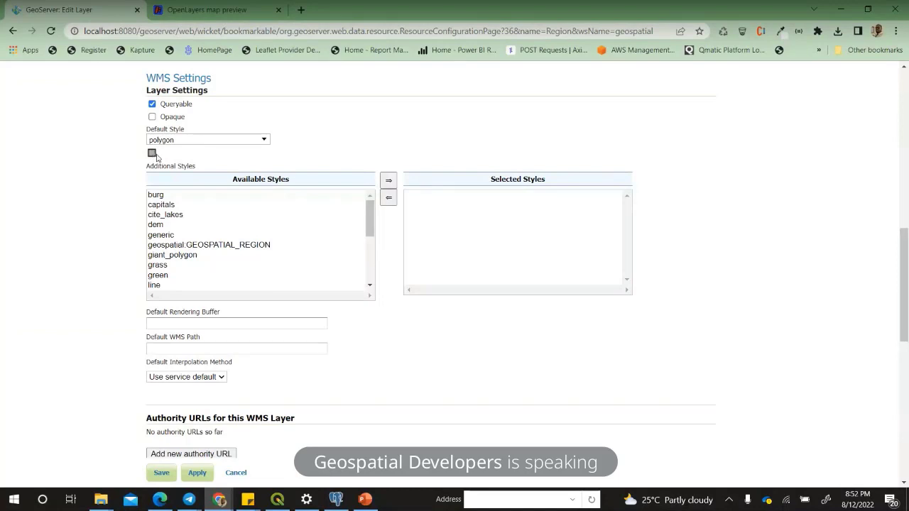
{"action": "left_click", "coordinate": [264, 141]}
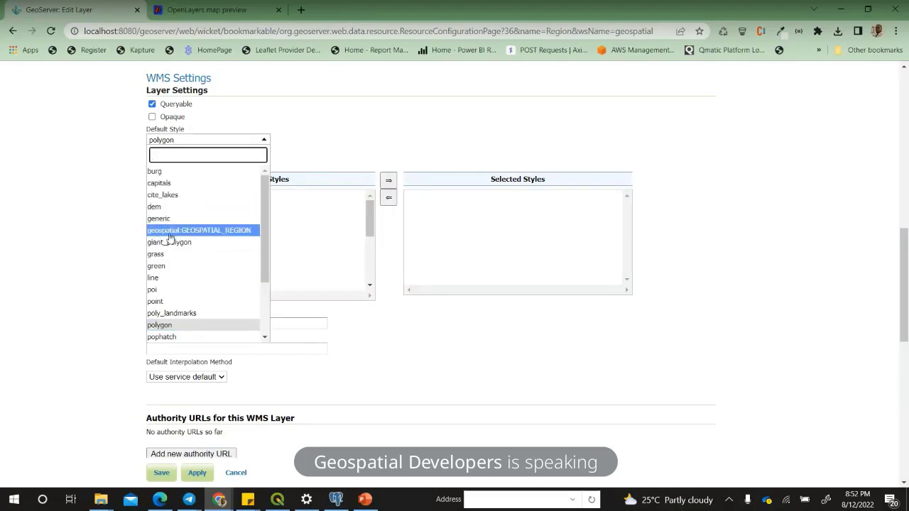
{"action": "left_click", "coordinate": [227, 231]}
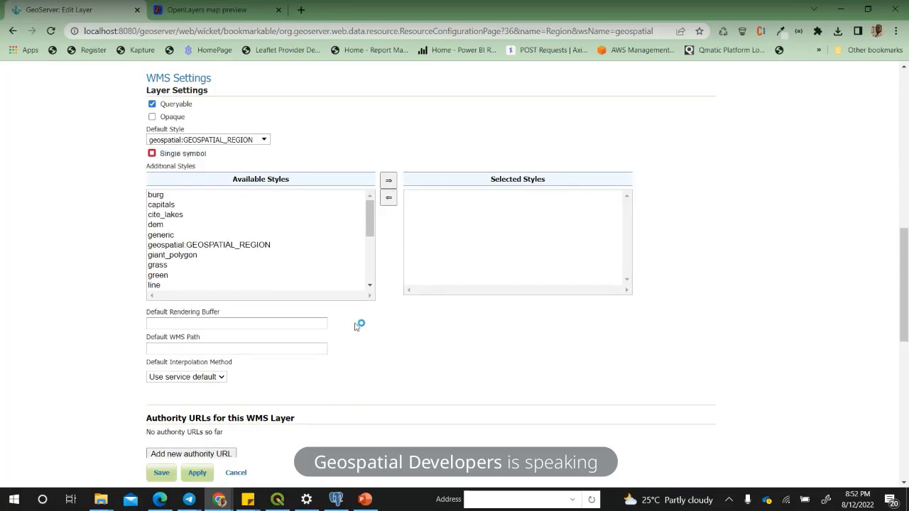
{"action": "scroll", "coordinate": [357, 328], "scroll_direction": "down", "scroll_amount": 1}
{"action": "scroll", "coordinate": [357, 328], "scroll_direction": "down", "scroll_amount": 1}
{"action": "scroll", "coordinate": [371, 318], "scroll_direction": "up", "scroll_amount": 1}
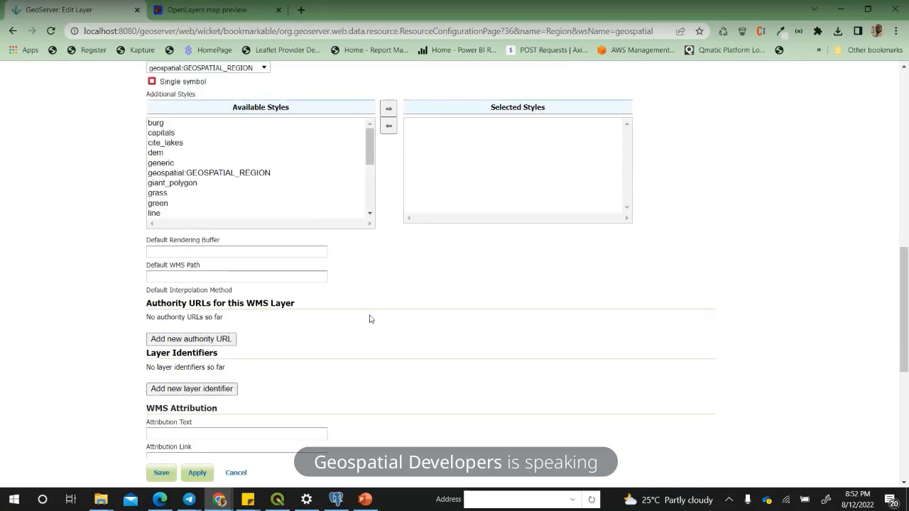
{"action": "left_click", "coordinate": [166, 475]}
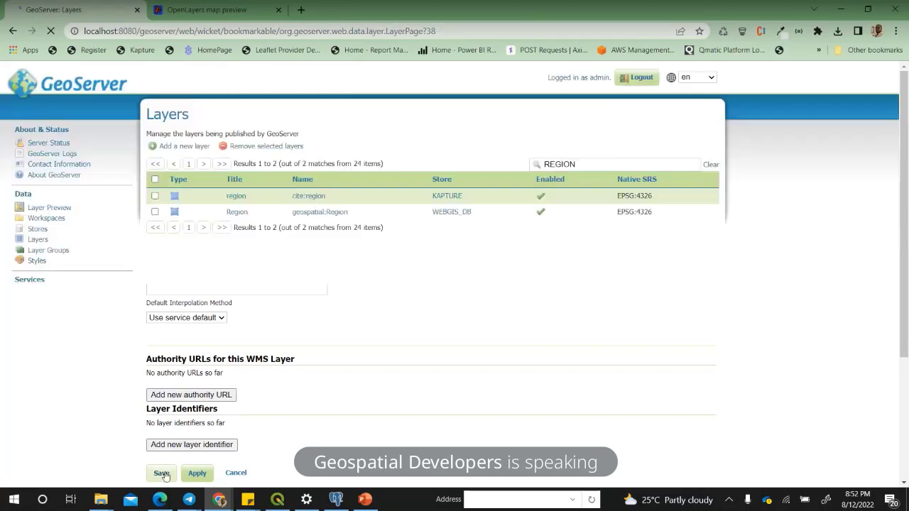
Step: Return to the Region layer's OpenLayers map preview and reload it to check the newly assigned style
{"action": "left_click", "coordinate": [226, 10]}
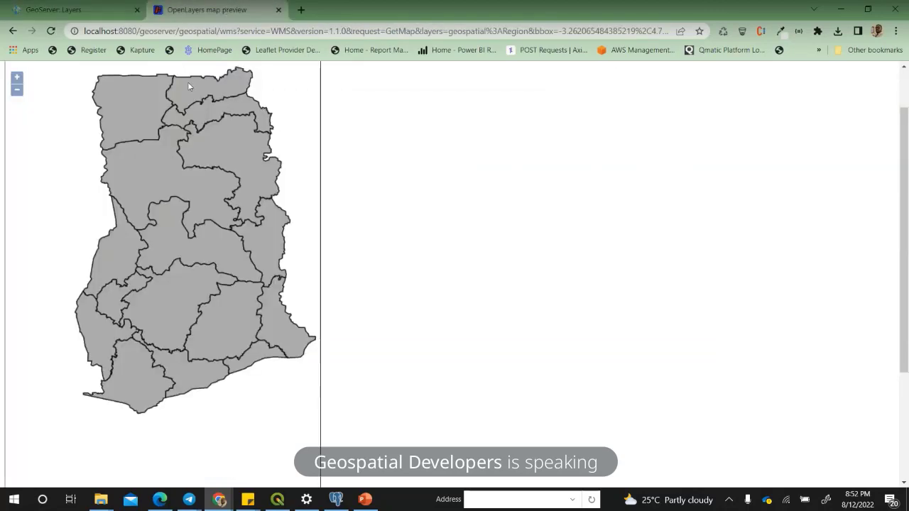
{"action": "left_click", "coordinate": [52, 32]}
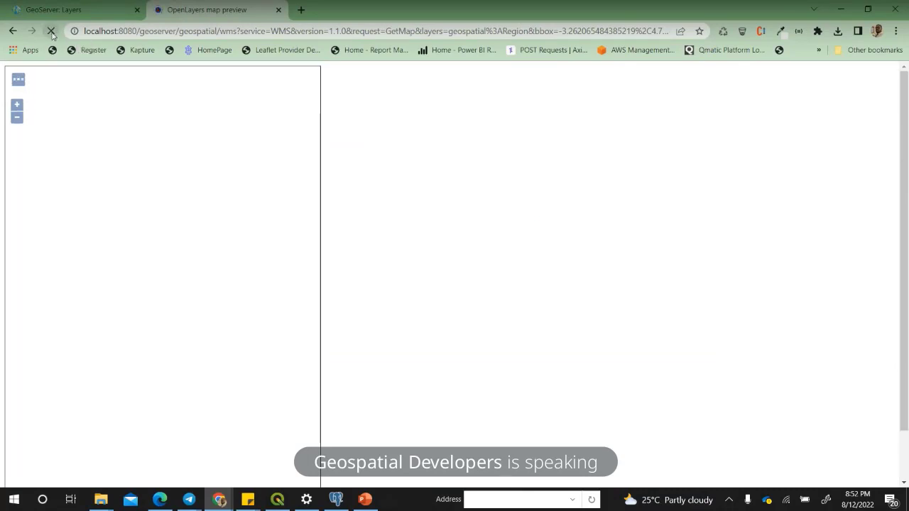